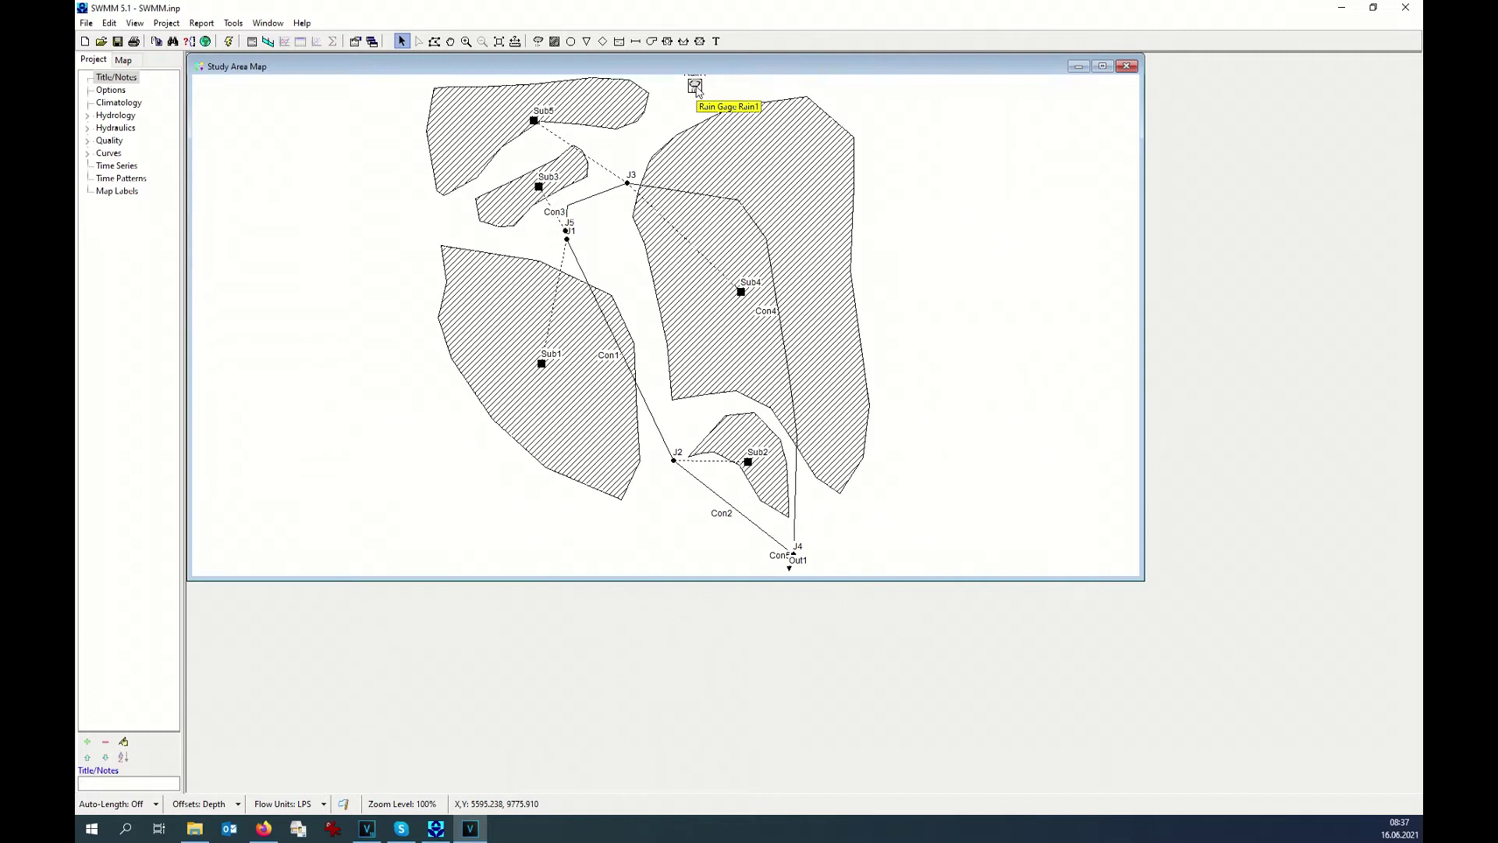
Open Rain1's property editor, move and widen it, and list the Rain Format options
{"action": "double_click", "coordinate": [695, 87]}
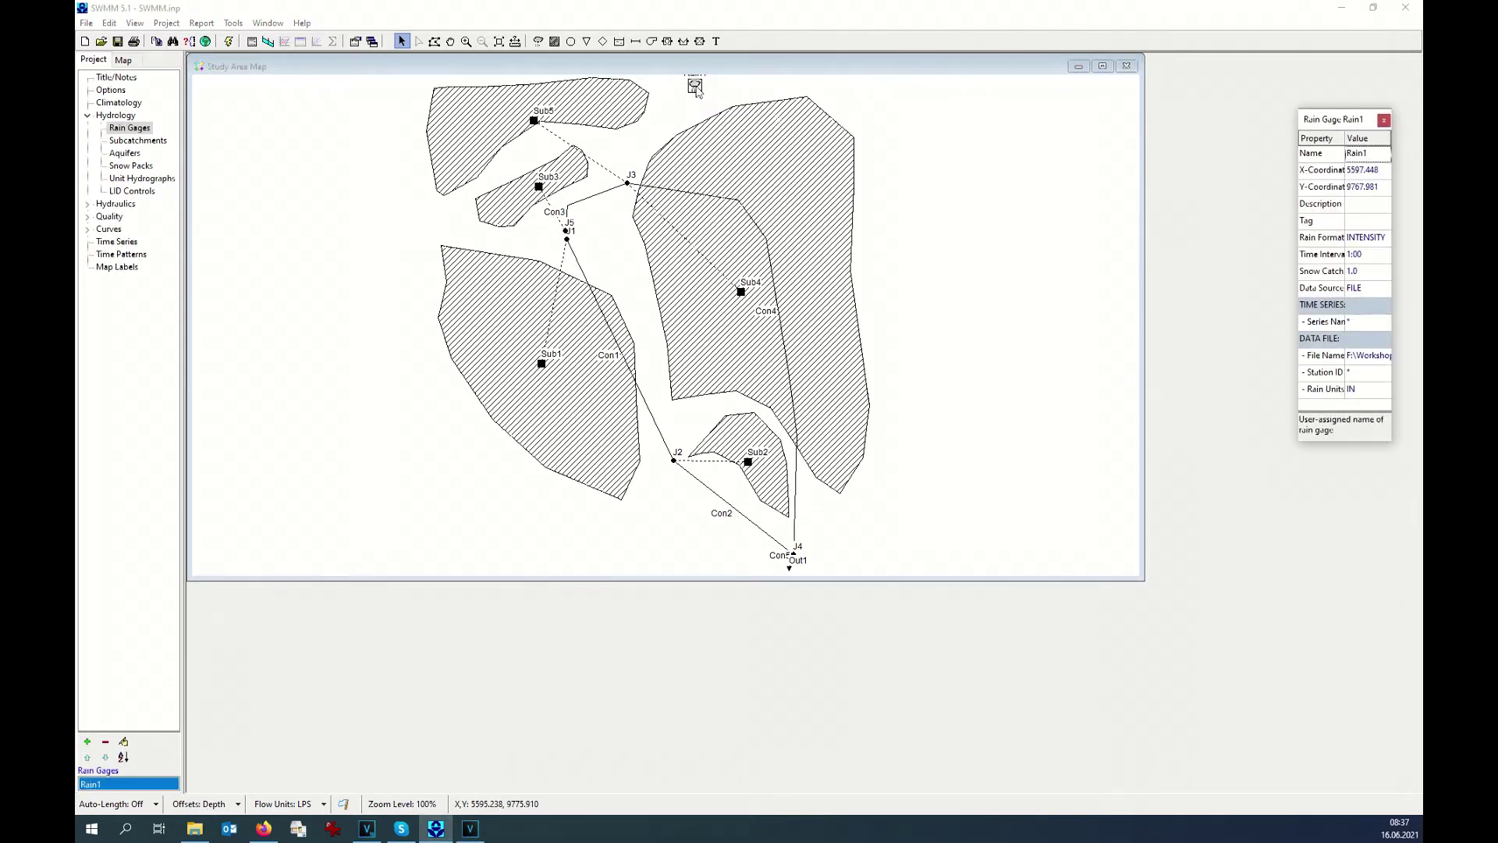
{"action": "left_click_drag", "start_coordinate": [1336, 123], "coordinate": [1202, 79]}
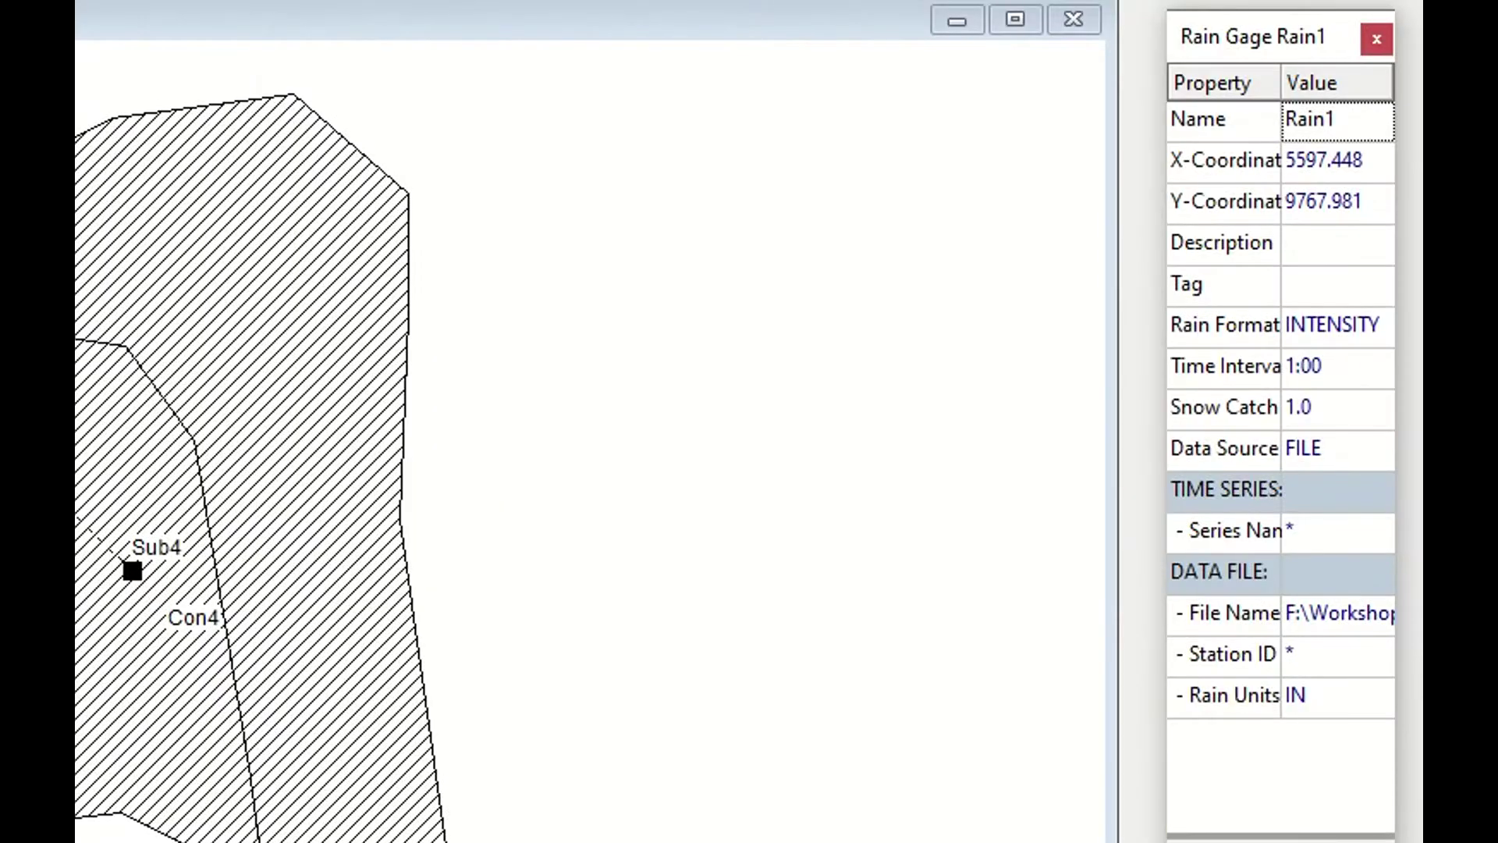
{"action": "left_click_drag", "start_coordinate": [1397, 405], "coordinate": [1422, 405]}
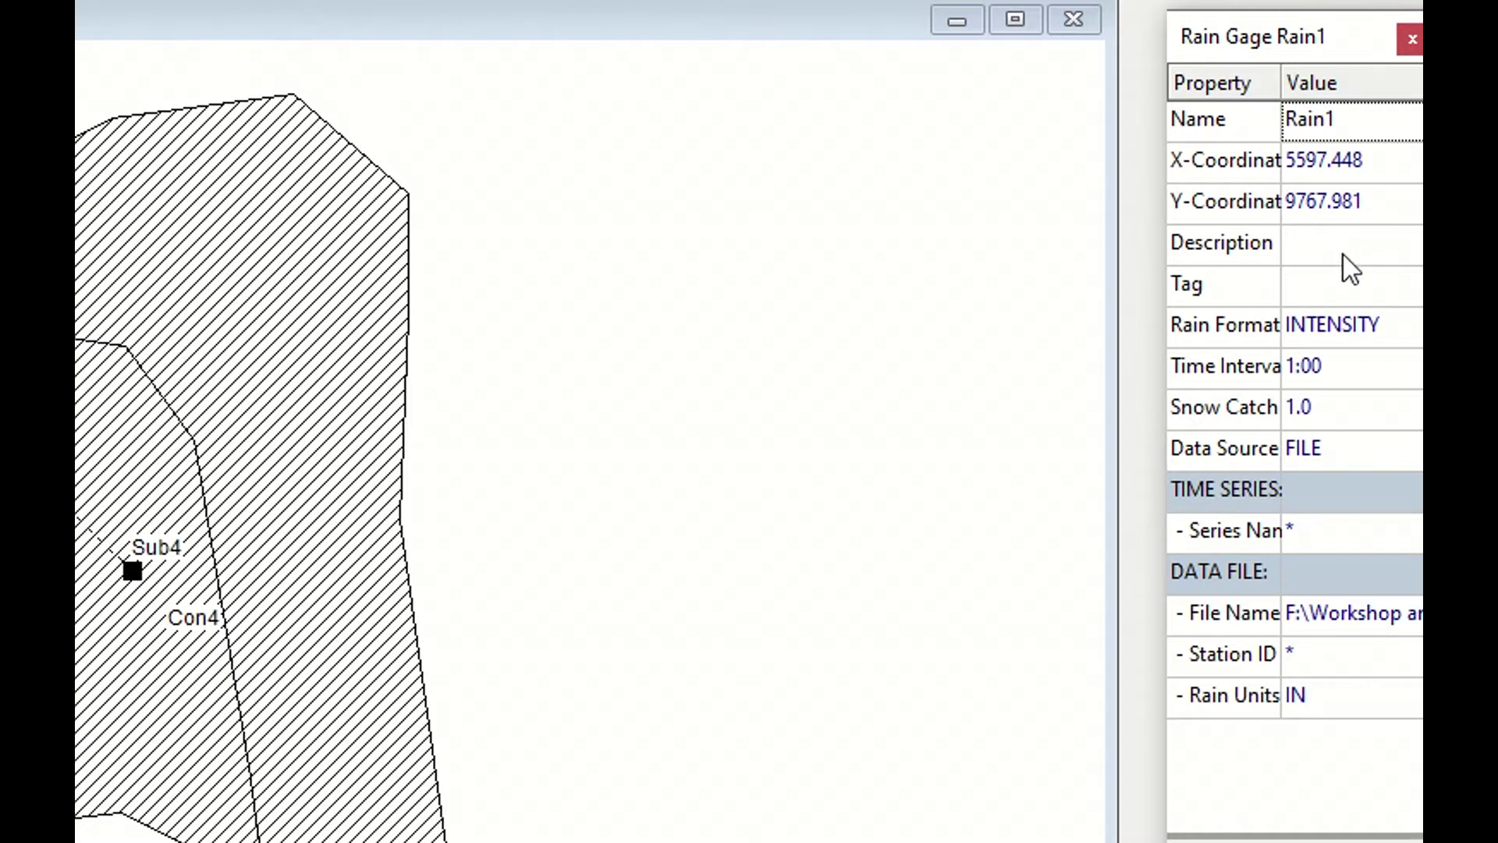
{"action": "left_click", "coordinate": [1356, 334]}
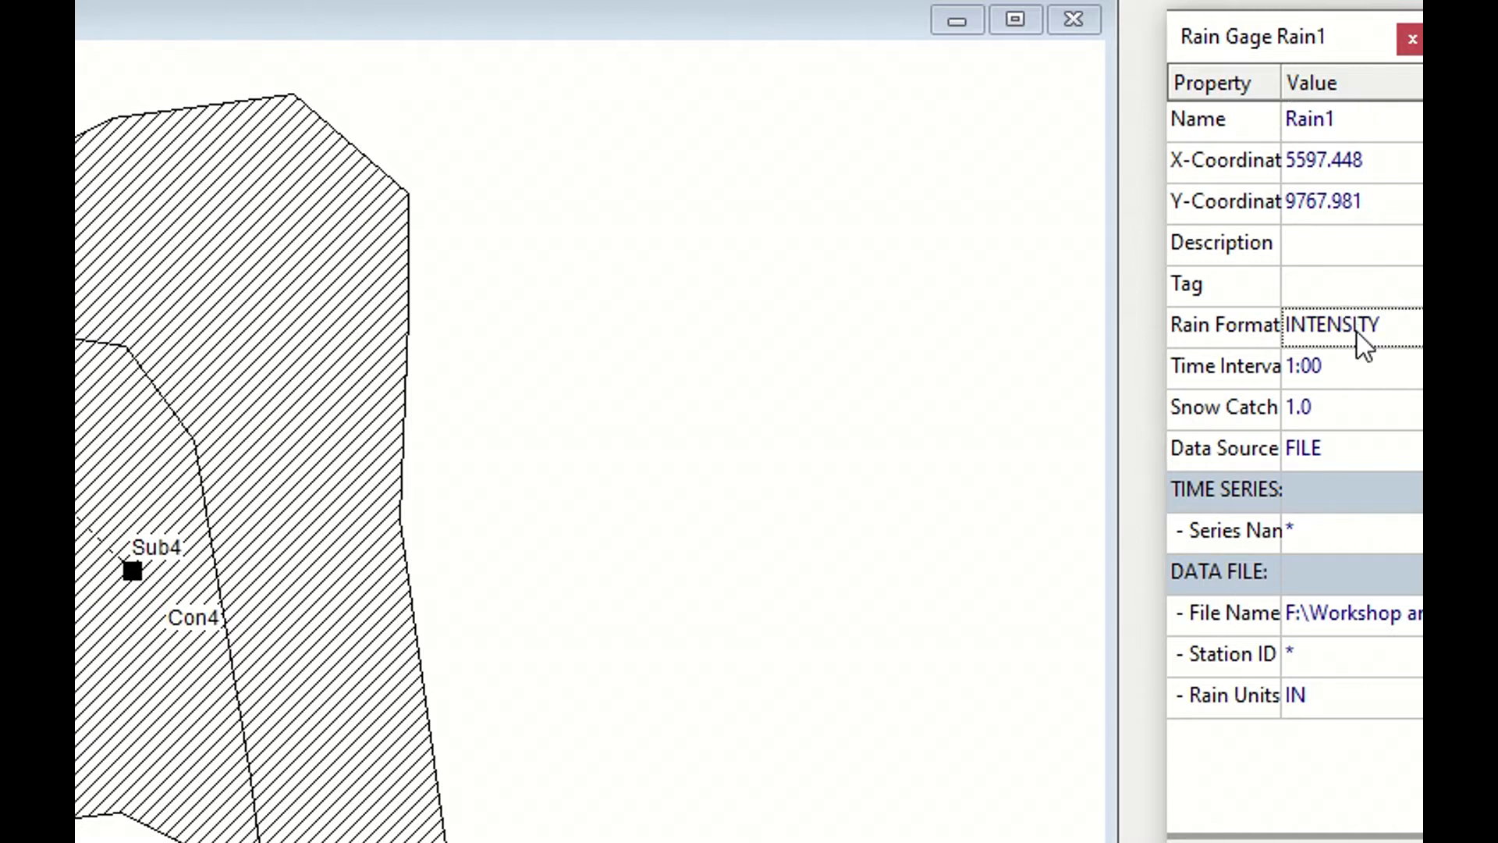
{"action": "left_click", "coordinate": [1414, 327]}
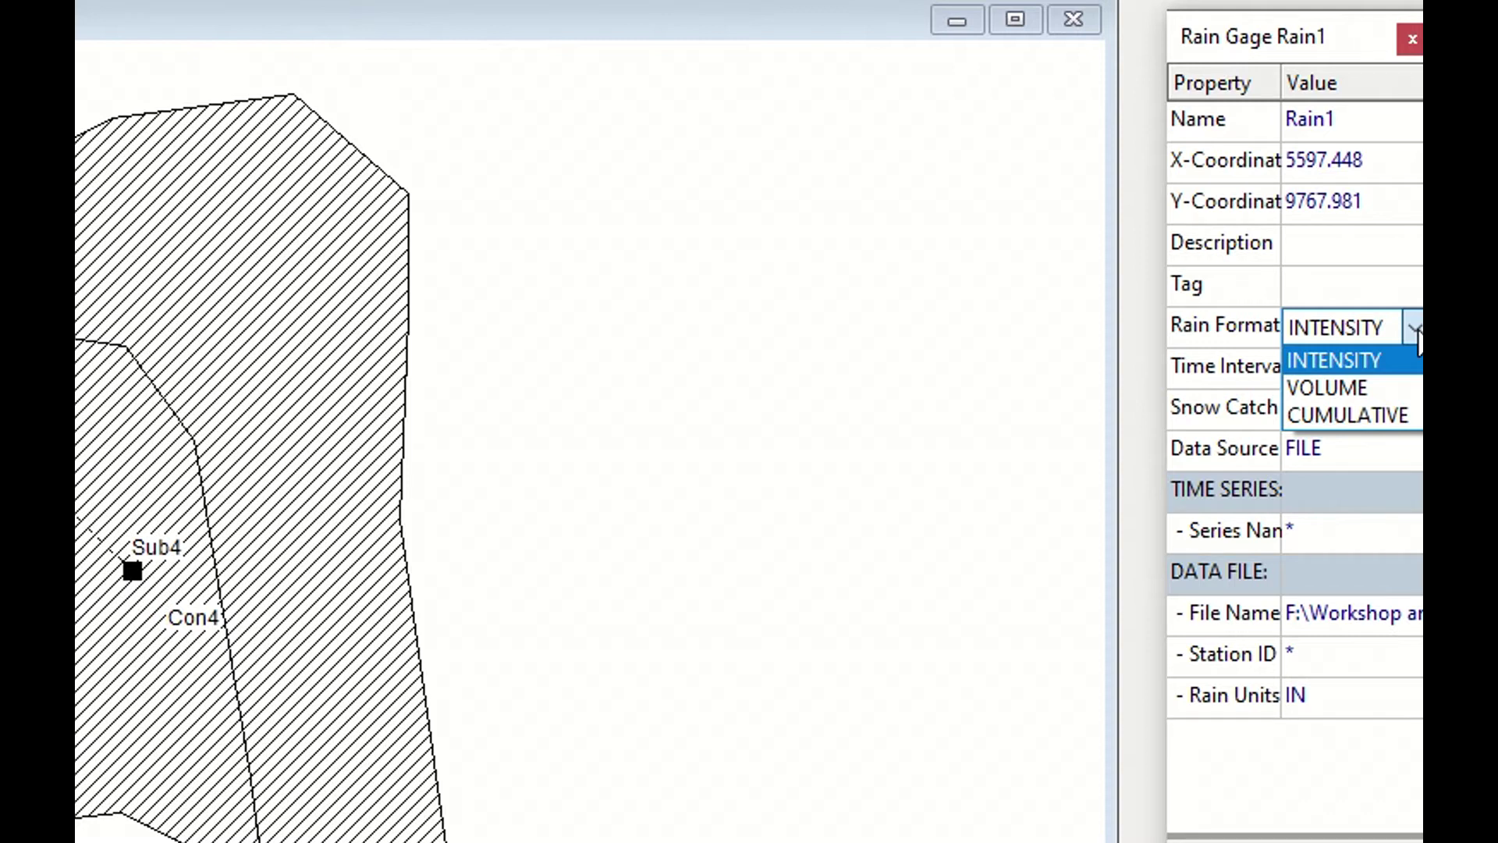
Keep INTENSITY as Rain1's rain format and bring up the Rain Gage Properties help
{"action": "left_click", "coordinate": [1414, 331]}
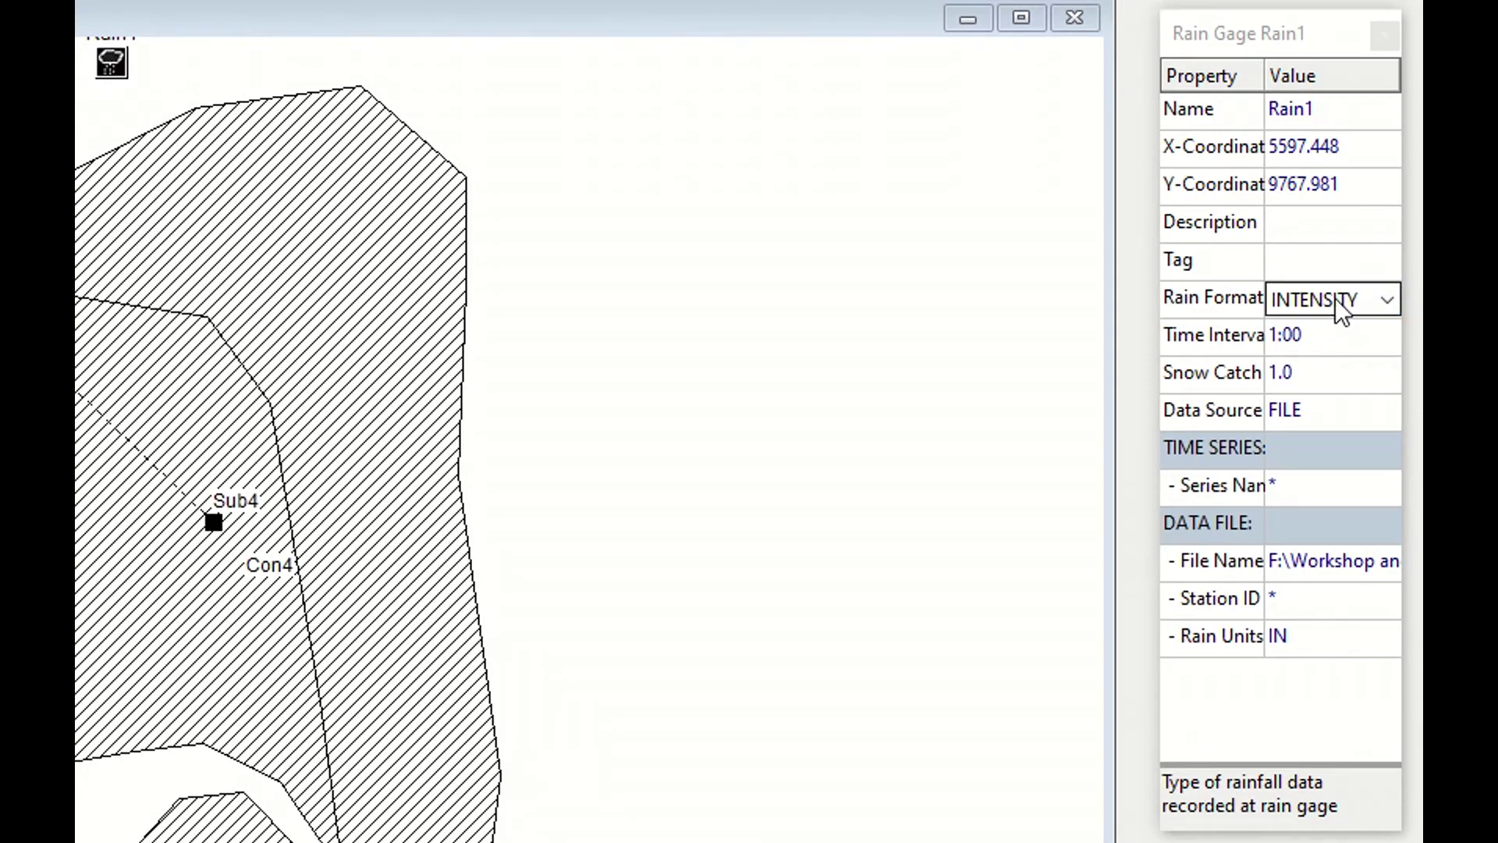
{"action": "key", "text": "F1"}
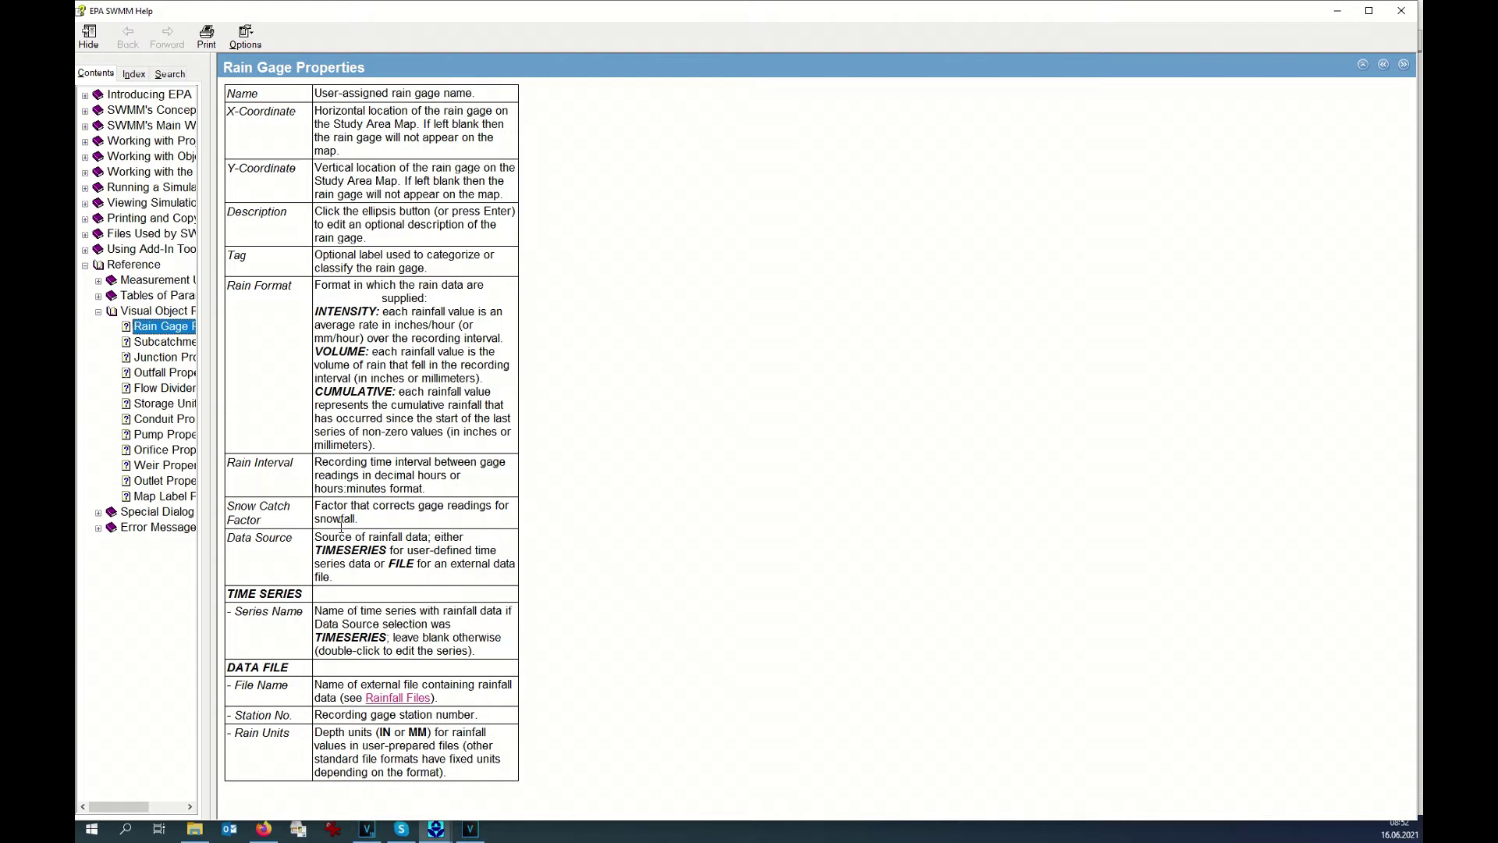
{"action": "left_click", "coordinate": [398, 698]}
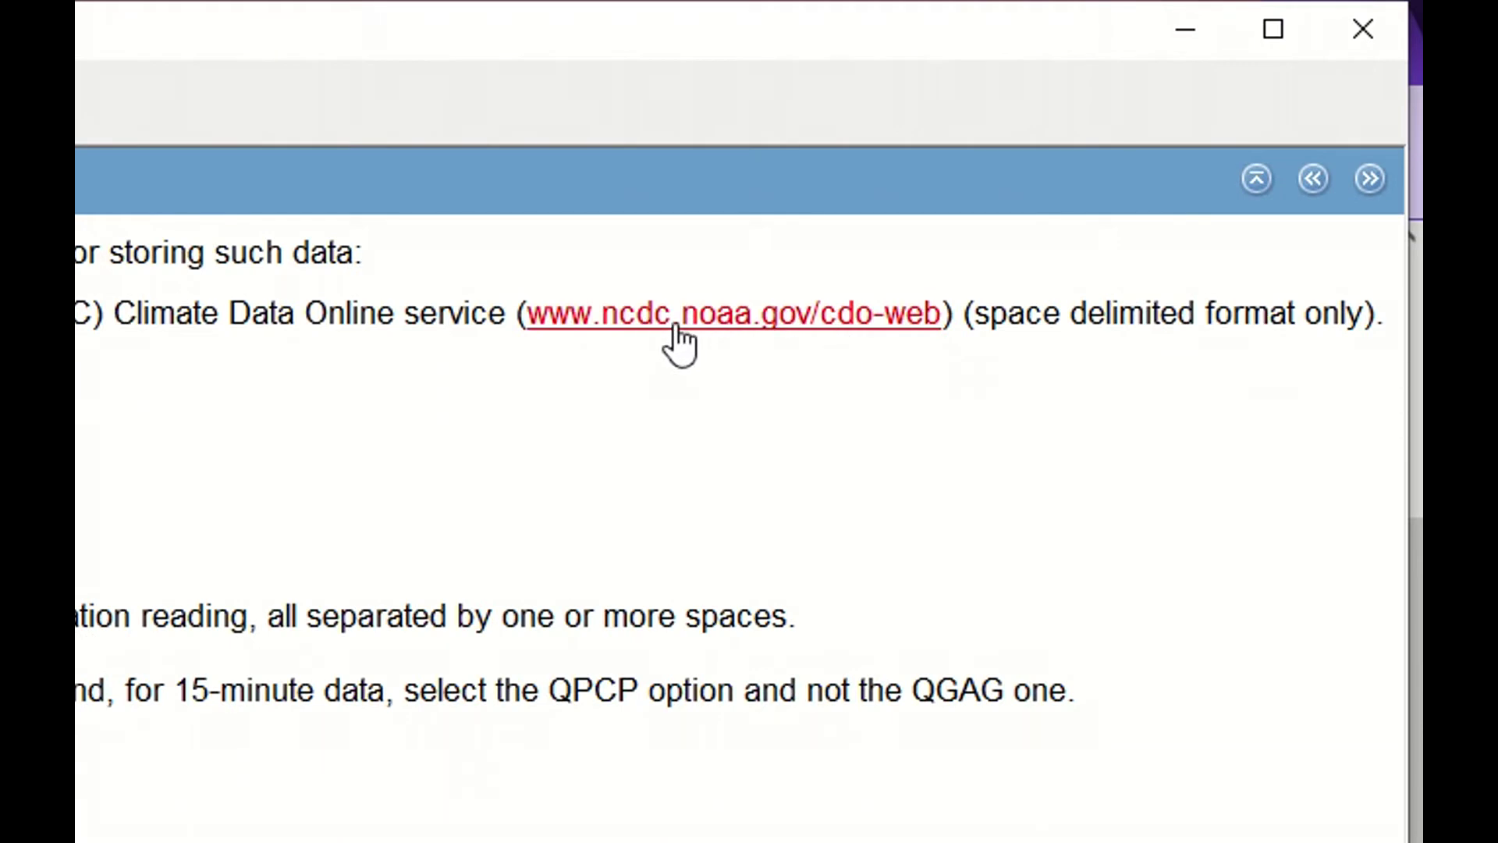
{"action": "left_click", "coordinate": [858, 316]}
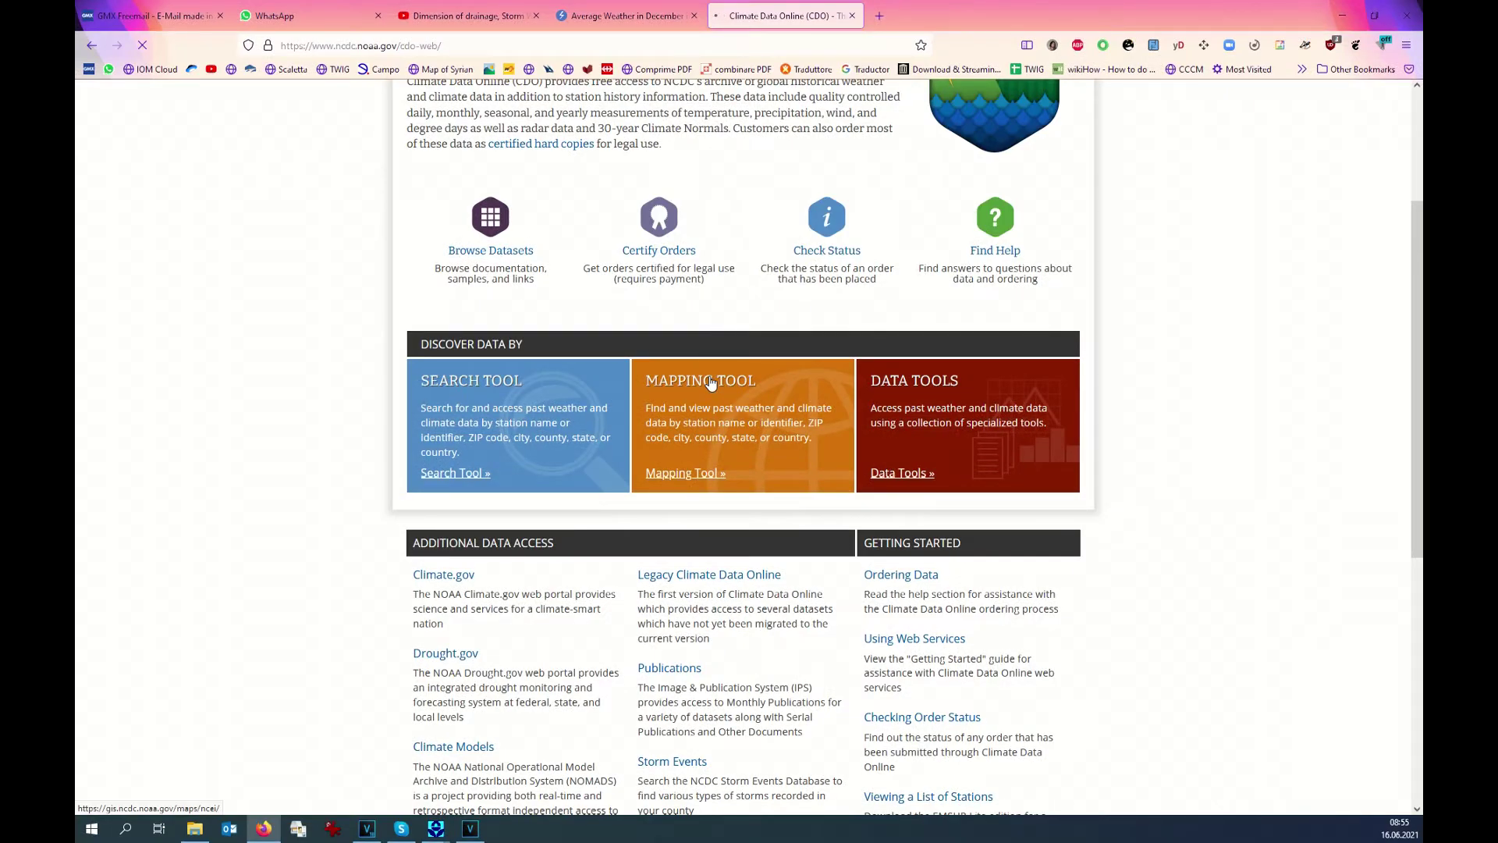
Open NOAA's Mapping Tool and zoom out on the Daily Summaries Map
{"action": "left_click", "coordinate": [710, 381]}
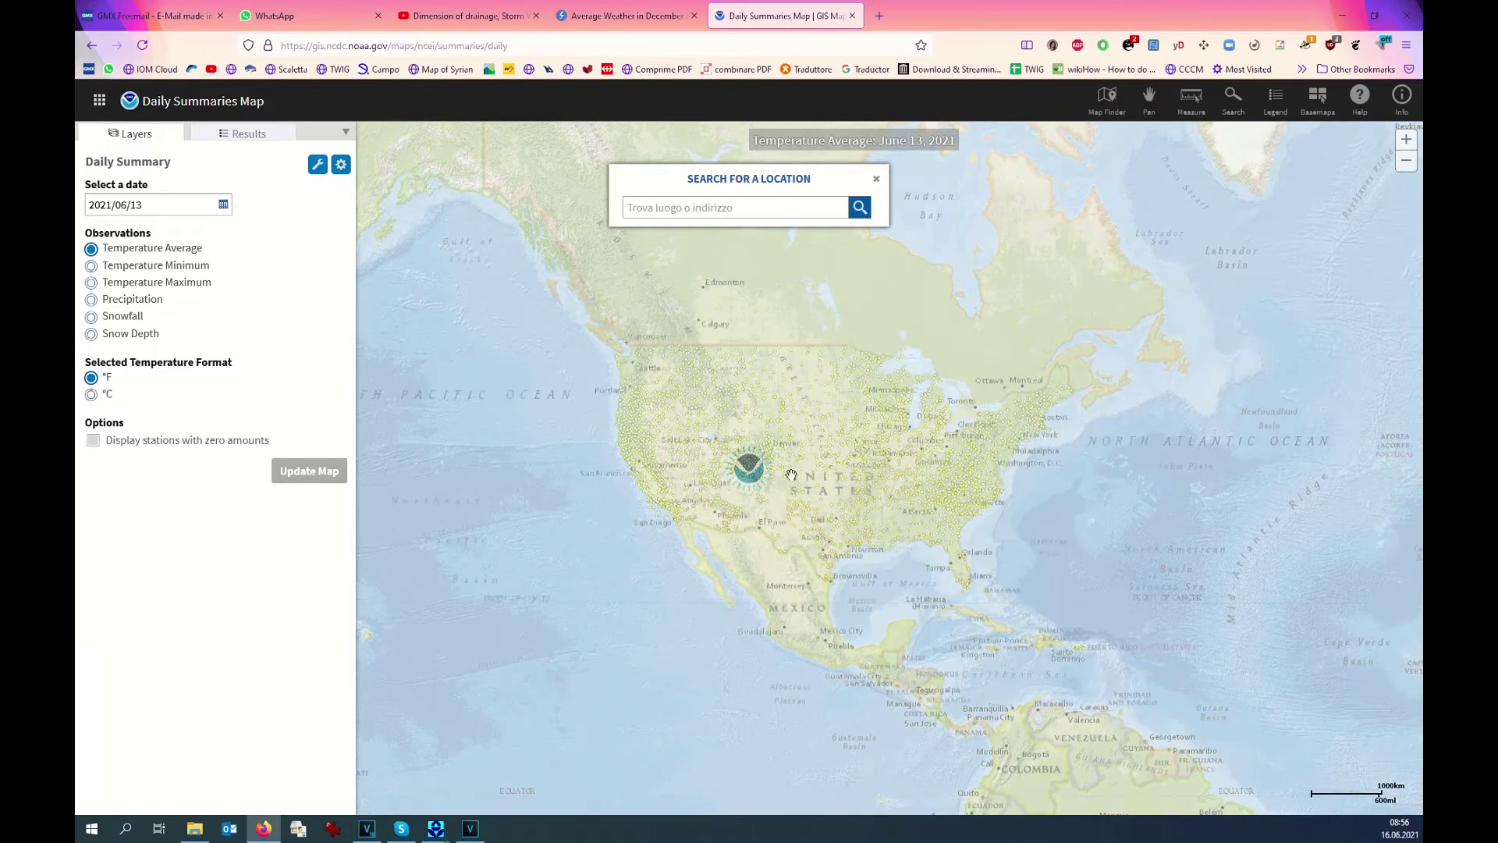
{"action": "scroll", "coordinate": [792, 480], "scroll_direction": "down", "scroll_amount": 2}
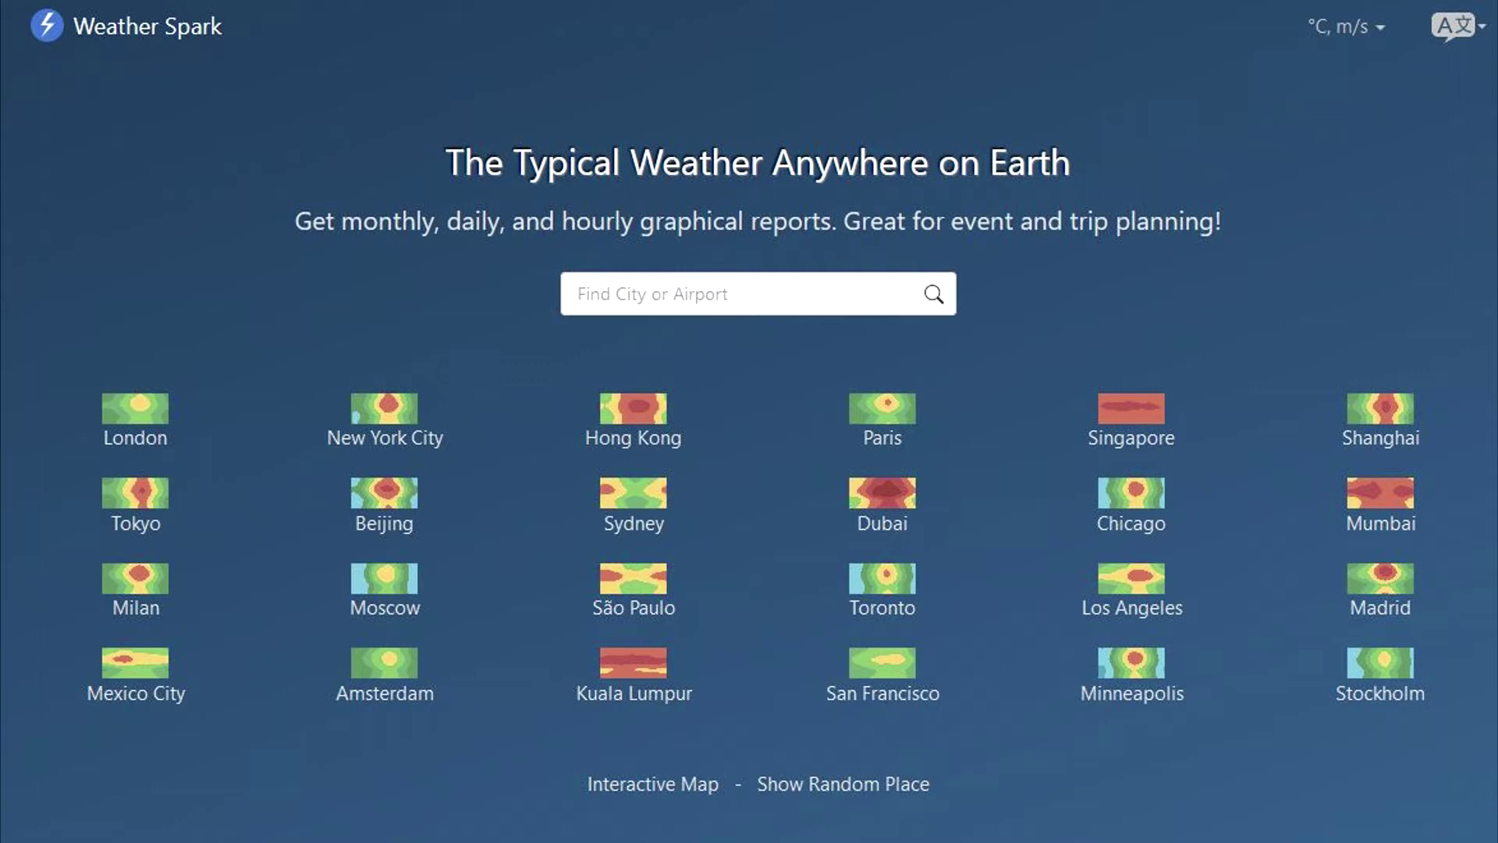
Search Weather Spark for Idlib and open the Idlib, Syria weather report
{"action": "left_click", "coordinate": [641, 297]}
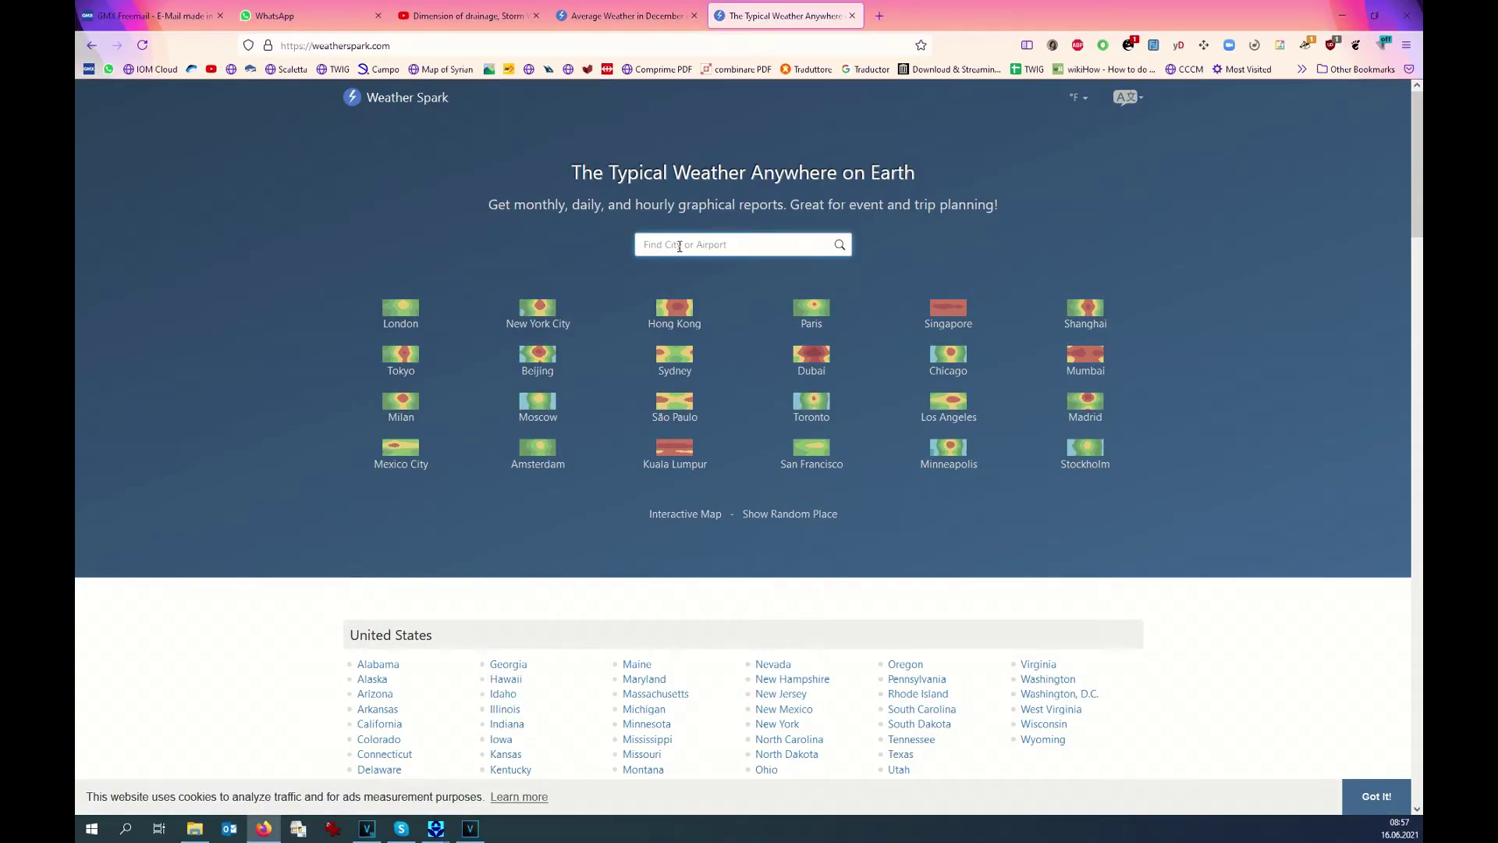
{"action": "type", "text": "Idlib"}
{"action": "left_click", "coordinate": [675, 268]}
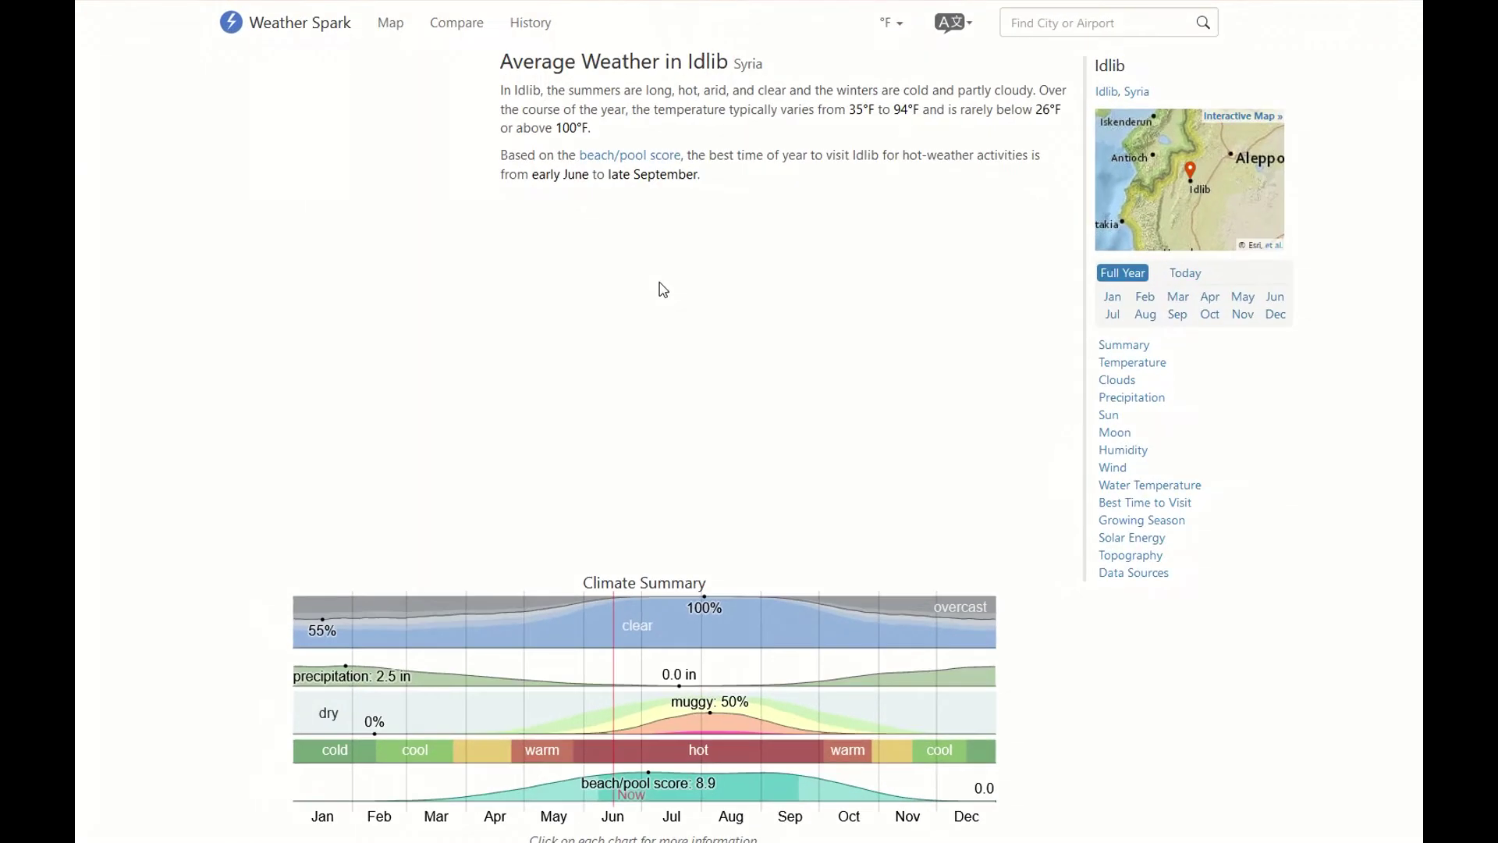
Scroll through Idlib's precipitation and rainfall charts
{"action": "scroll", "coordinate": [663, 289], "scroll_direction": "down", "scroll_amount": 10}
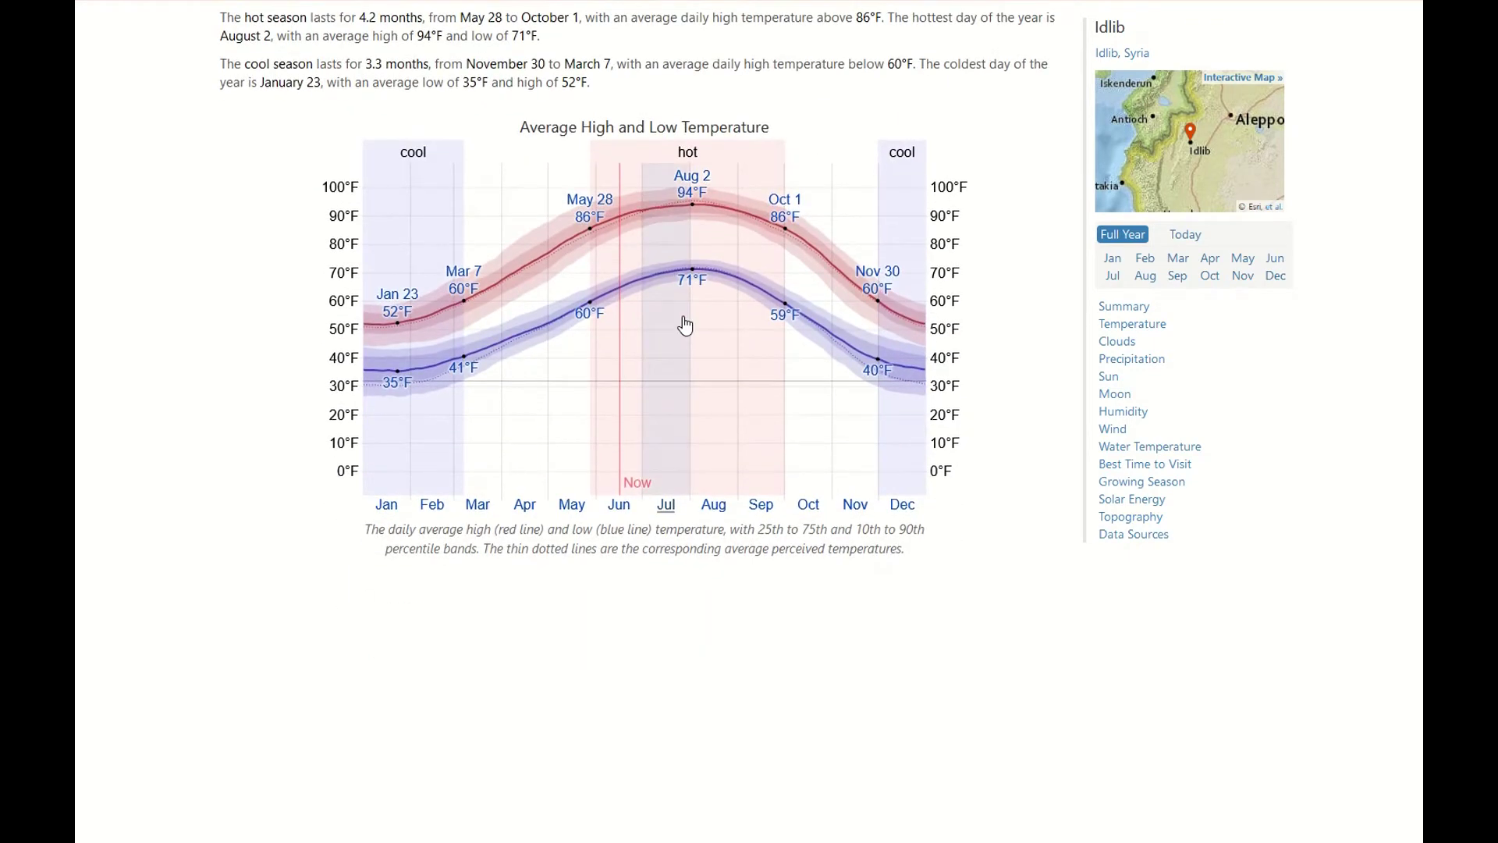
{"action": "scroll", "coordinate": [685, 325], "scroll_direction": "up", "scroll_amount": 1}
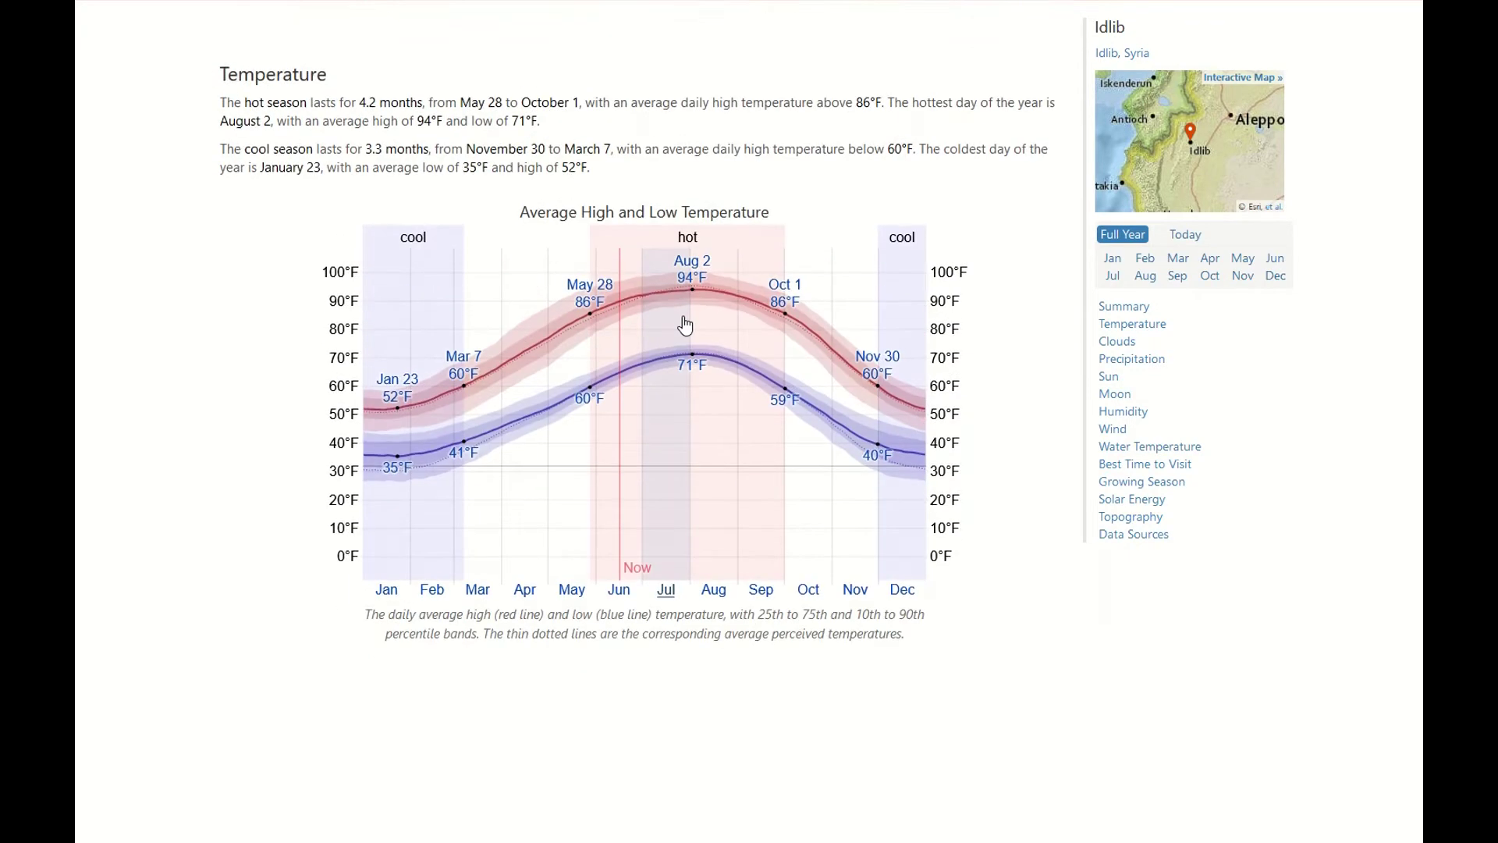
{"action": "scroll", "coordinate": [685, 324], "scroll_direction": "down", "scroll_amount": 15}
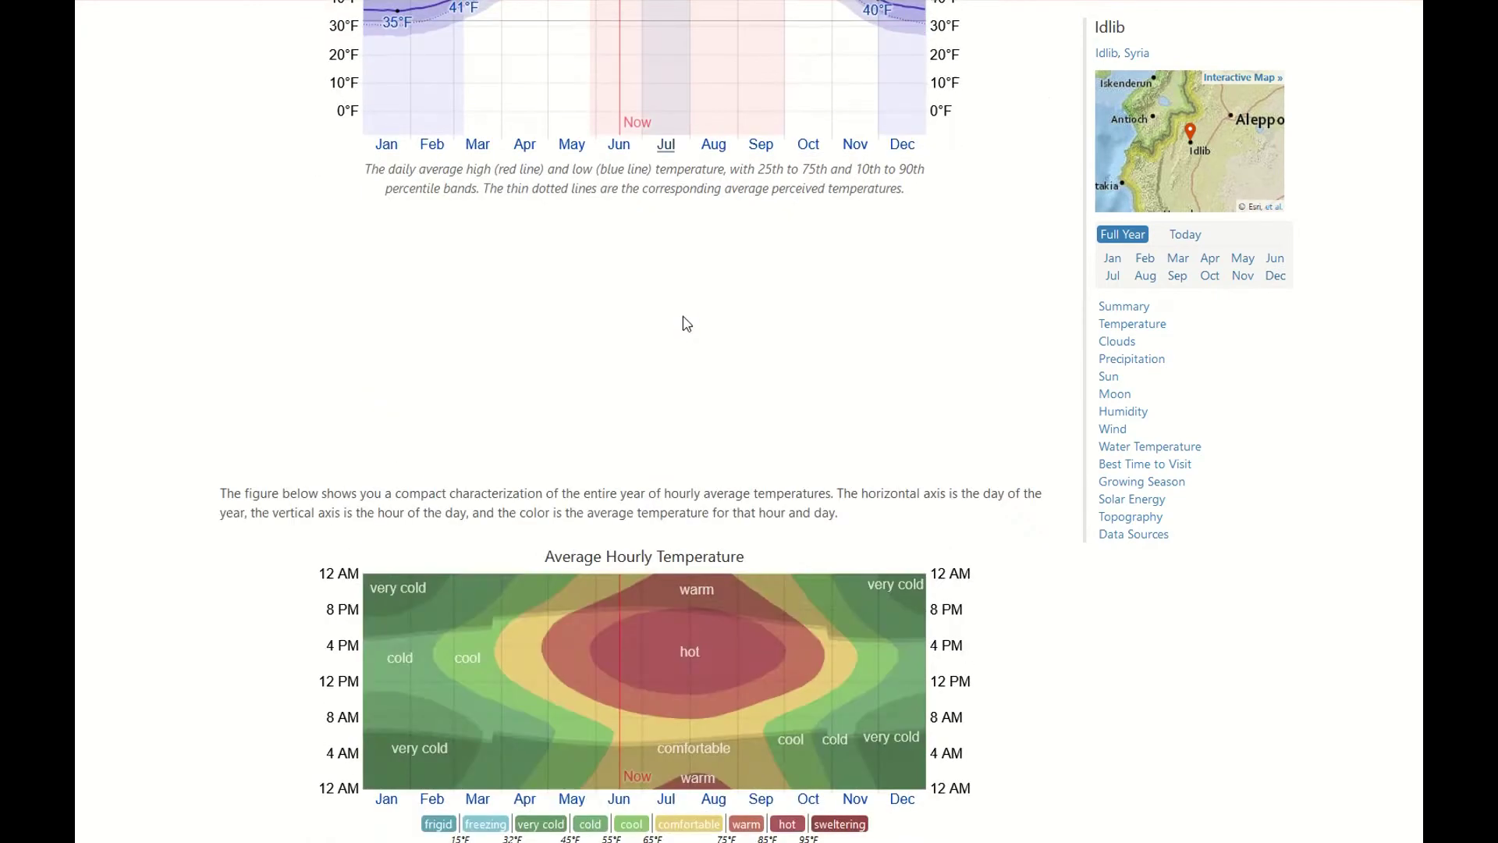
{"action": "scroll", "coordinate": [685, 325], "scroll_direction": "down", "scroll_amount": 8}
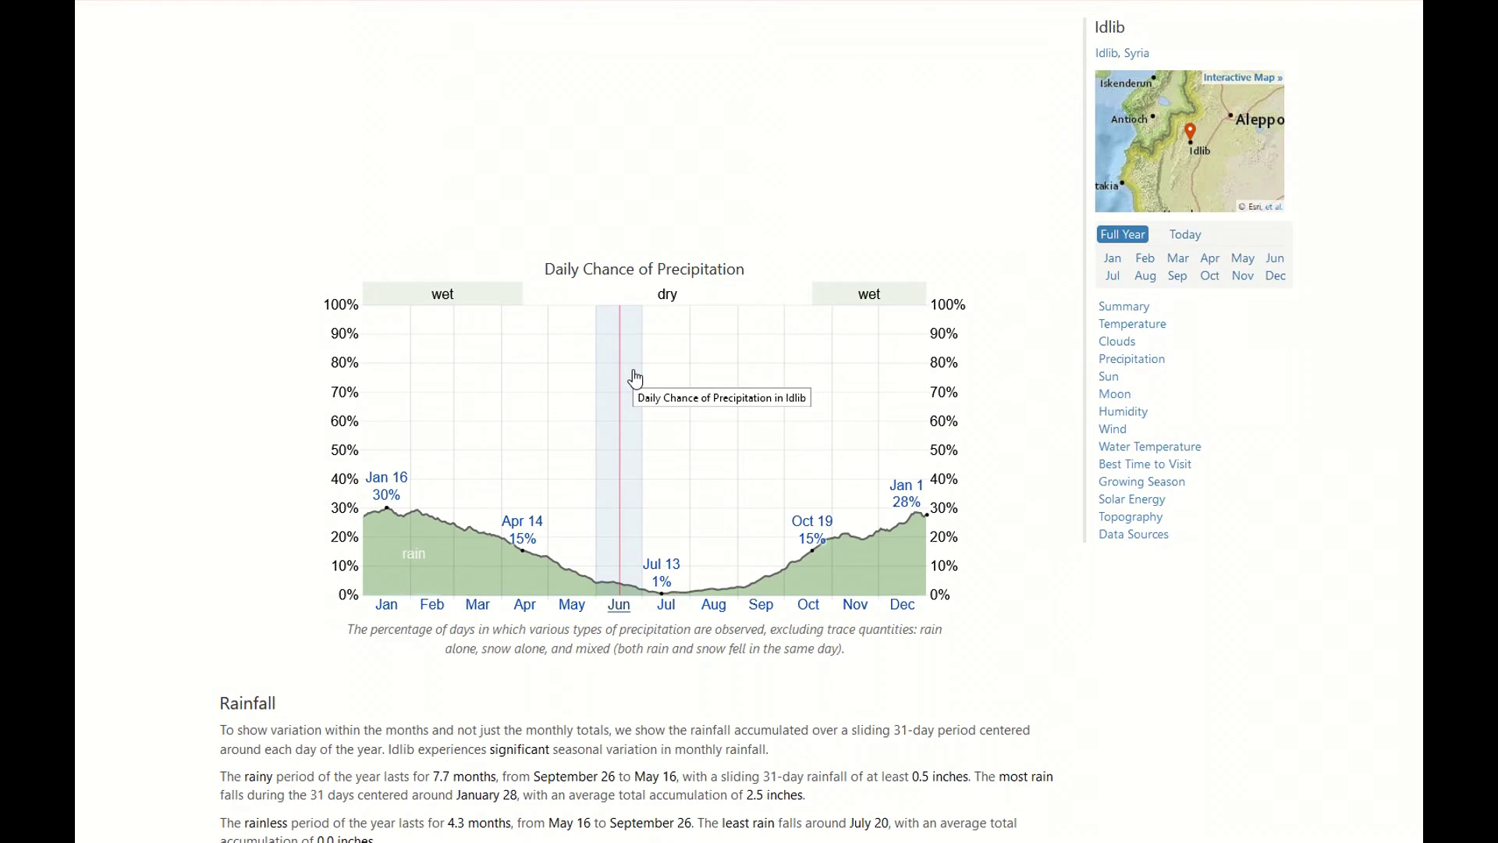
{"action": "scroll", "coordinate": [636, 379], "scroll_direction": "down", "scroll_amount": 3}
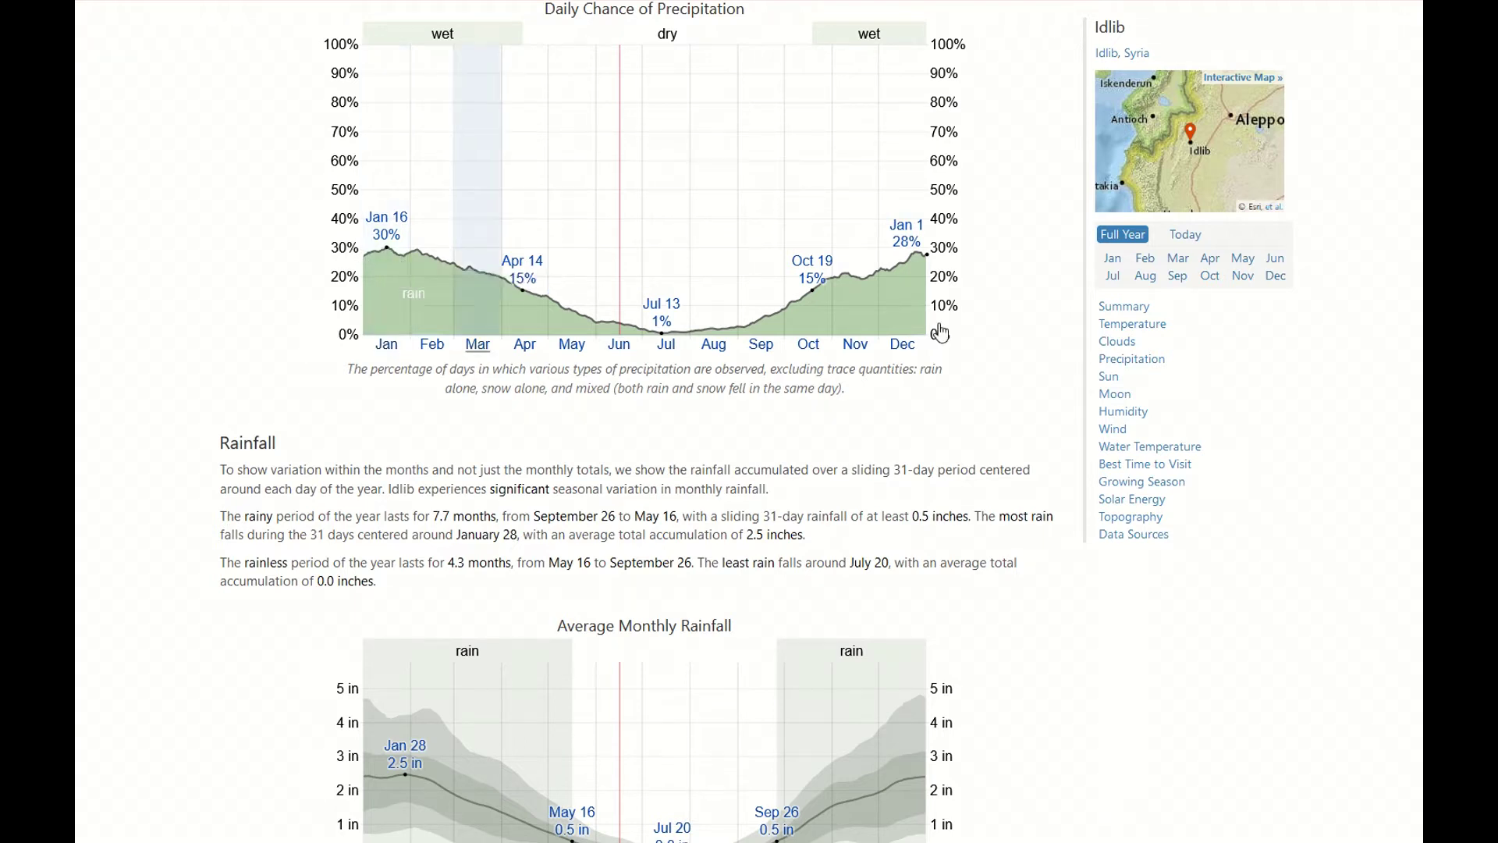
{"action": "scroll", "coordinate": [910, 296], "scroll_direction": "down", "scroll_amount": 1}
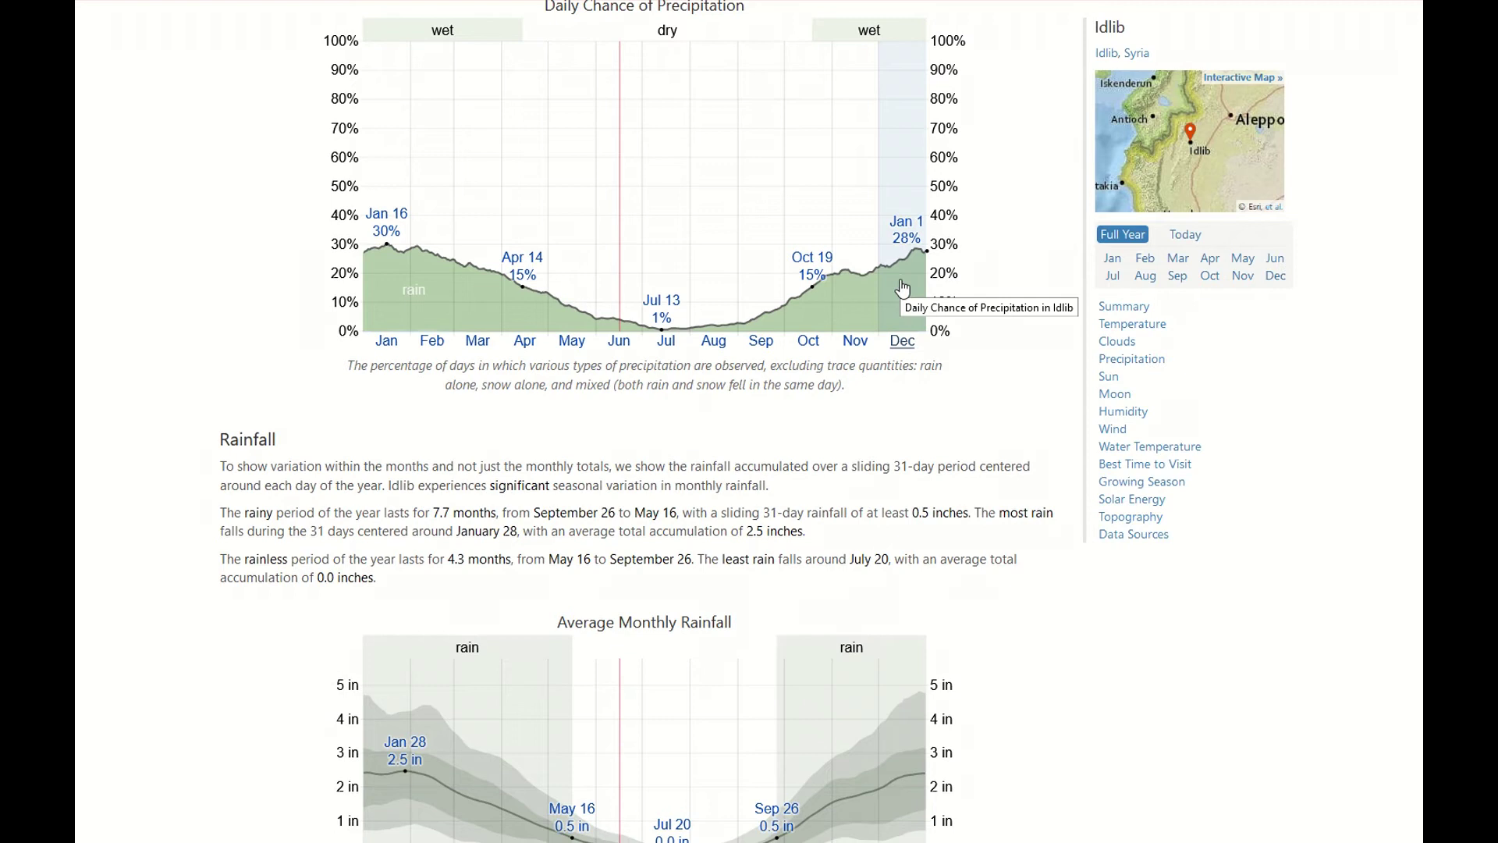
{"action": "scroll", "coordinate": [903, 288], "scroll_direction": "down", "scroll_amount": 2}
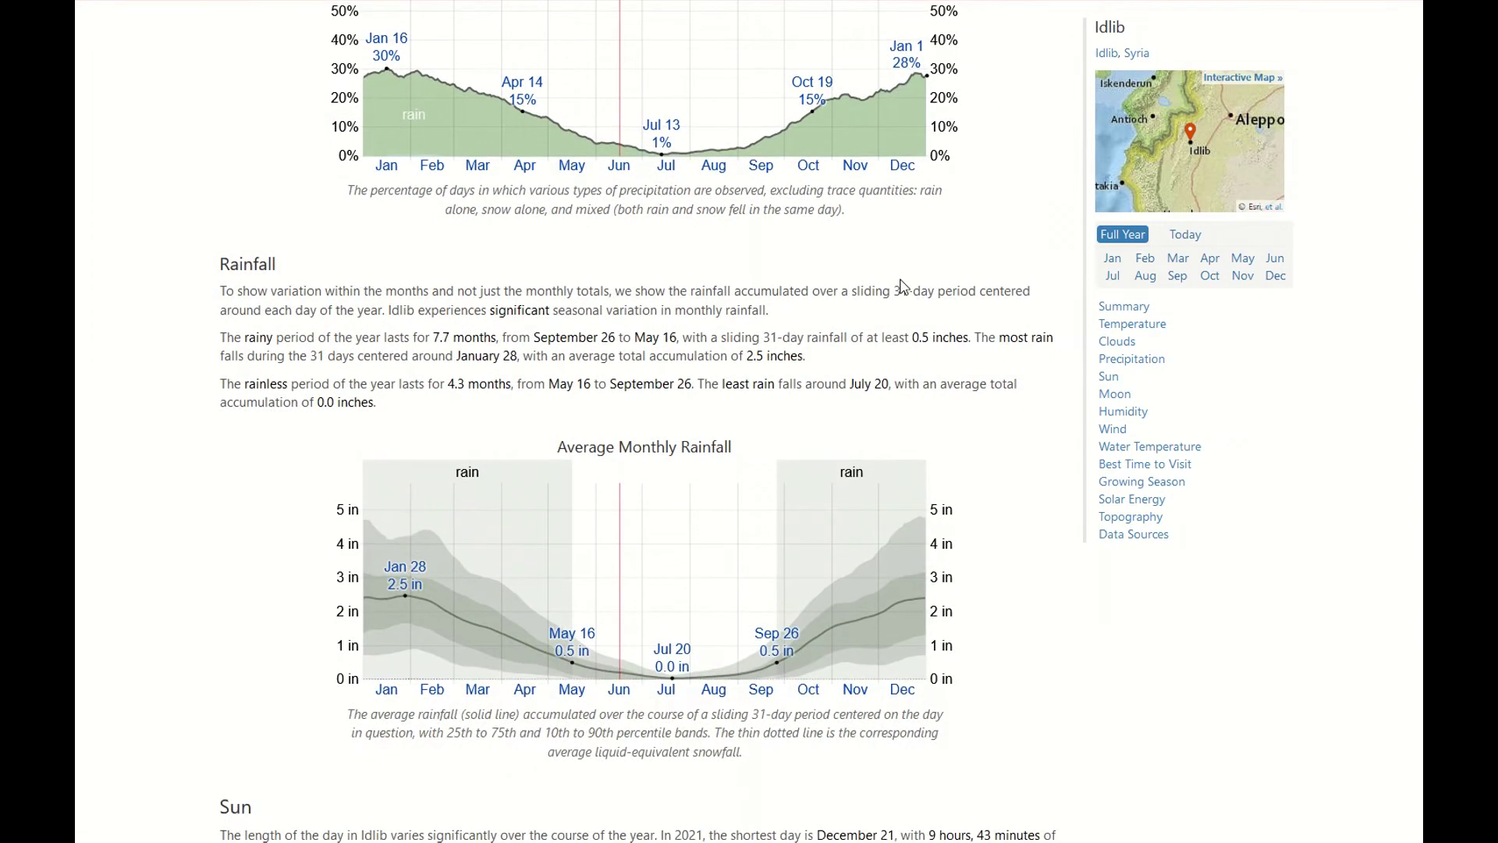
{"action": "scroll", "coordinate": [903, 286], "scroll_direction": "down", "scroll_amount": 1}
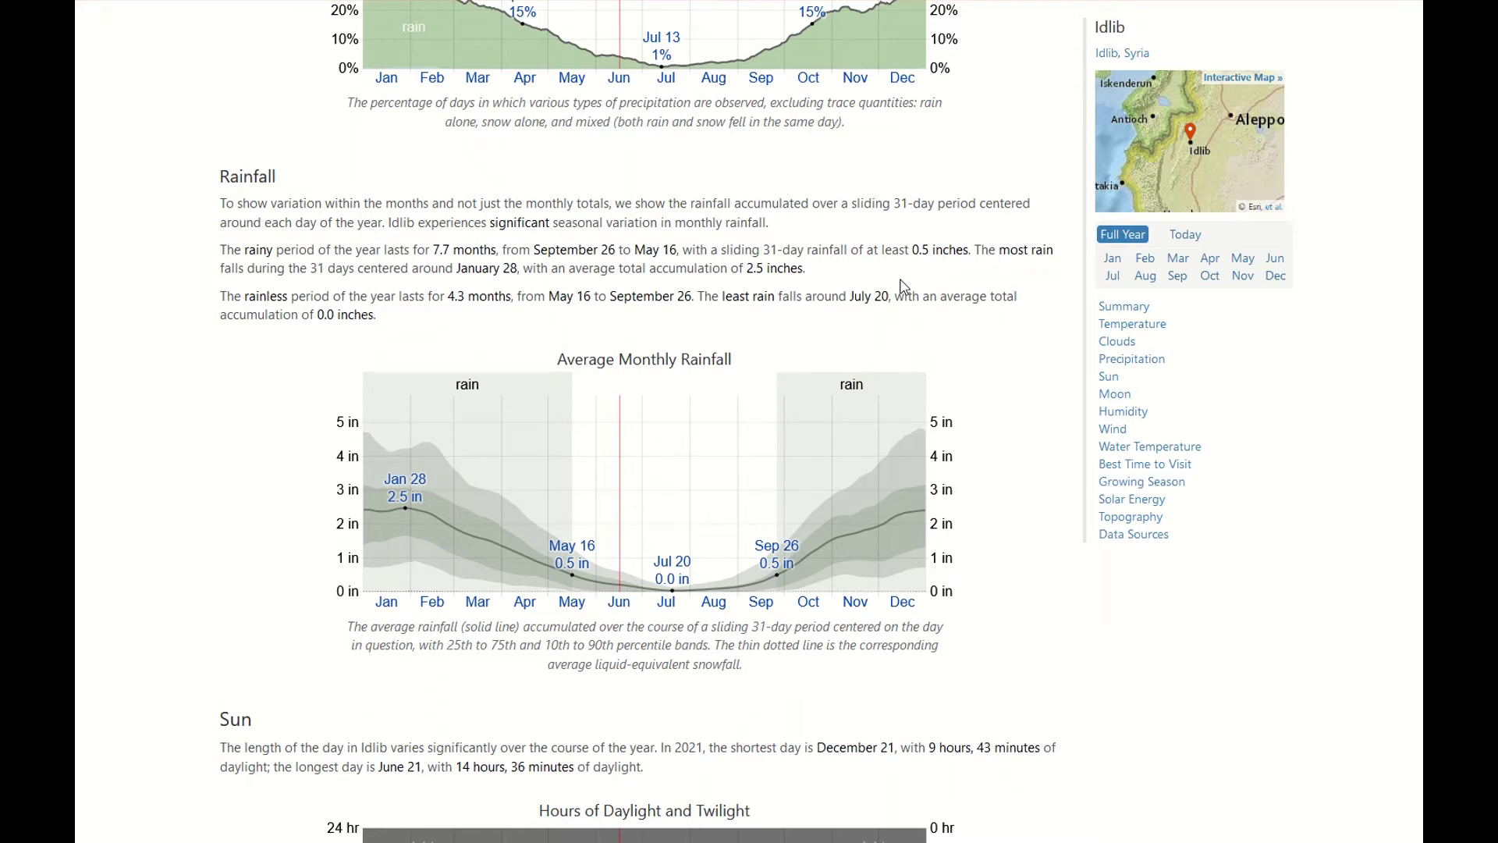
{"action": "scroll", "coordinate": [903, 286], "scroll_direction": "up", "scroll_amount": 20}
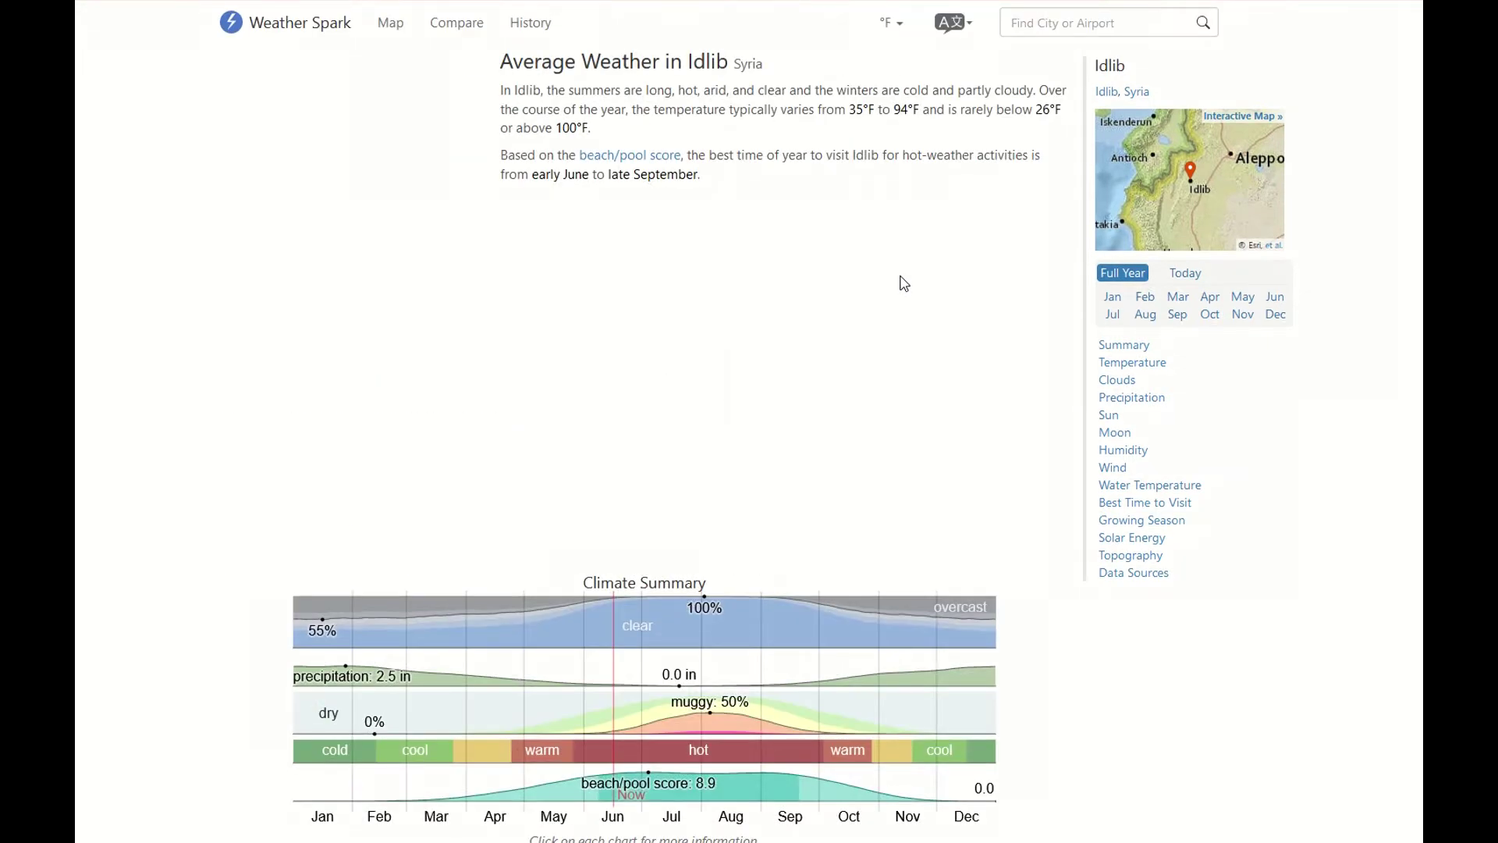
{"action": "left_click", "coordinate": [891, 23]}
{"action": "left_click", "coordinate": [839, 111]}
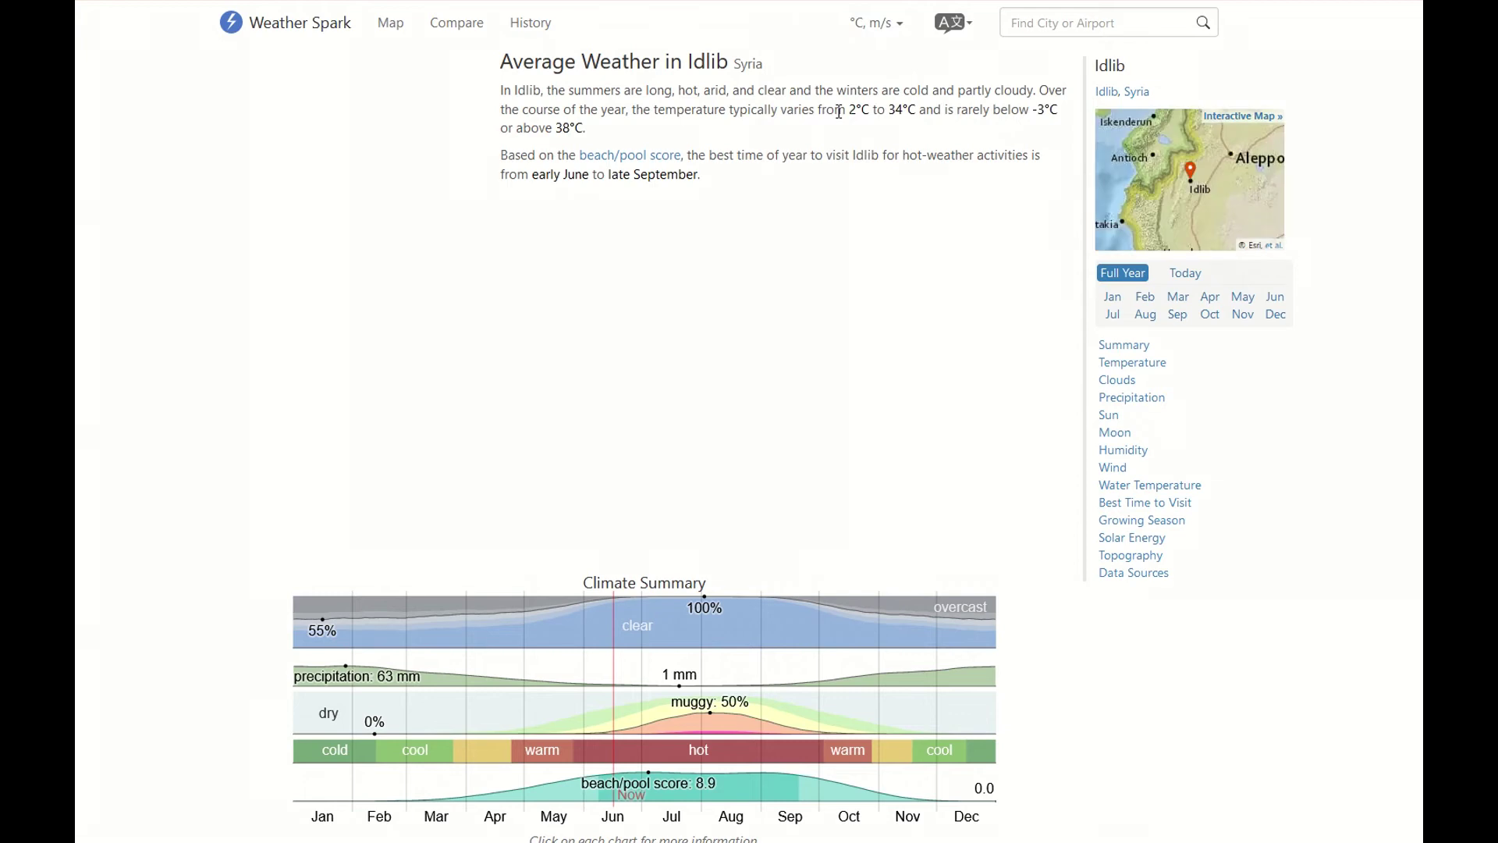
{"action": "scroll", "coordinate": [839, 112], "scroll_direction": "down", "scroll_amount": 5}
{"action": "scroll", "coordinate": [839, 112], "scroll_direction": "up", "scroll_amount": 5}
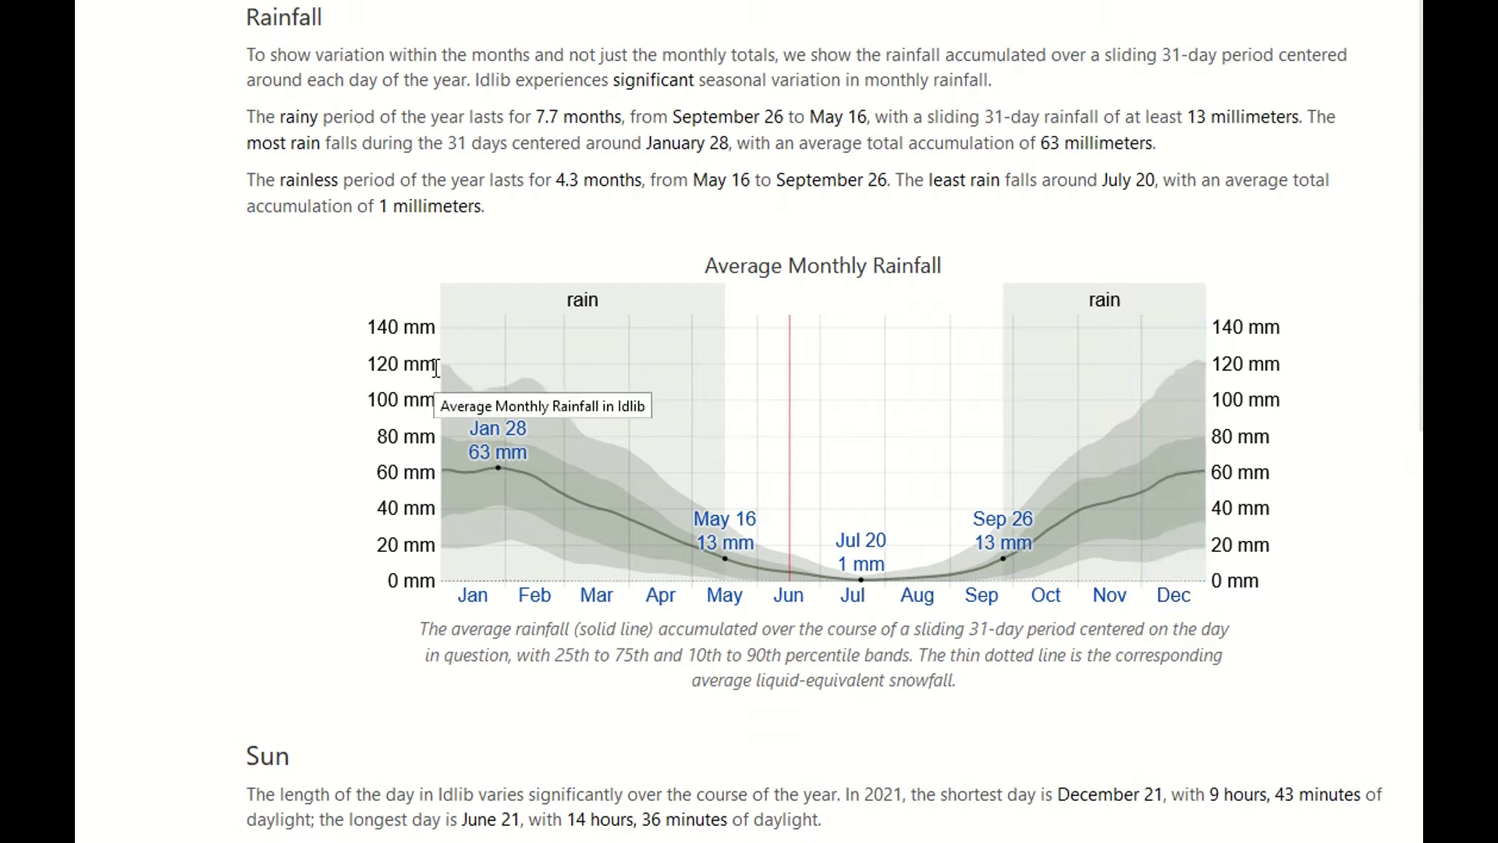
{"action": "scroll", "coordinate": [1205, 376], "scroll_direction": "down", "scroll_amount": 4}
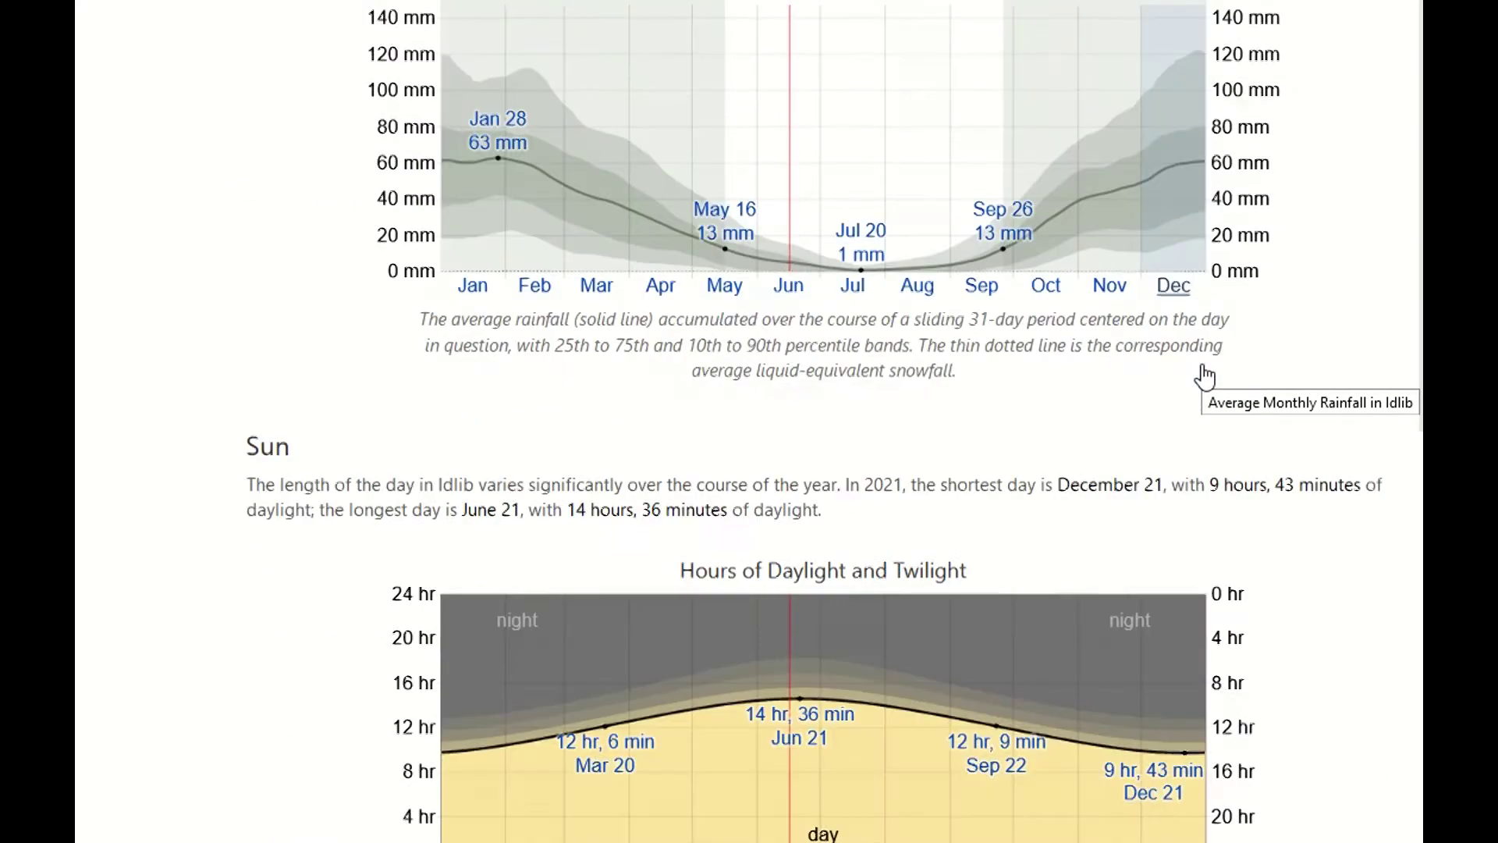
{"action": "scroll", "coordinate": [1205, 376], "scroll_direction": "down", "scroll_amount": 2}
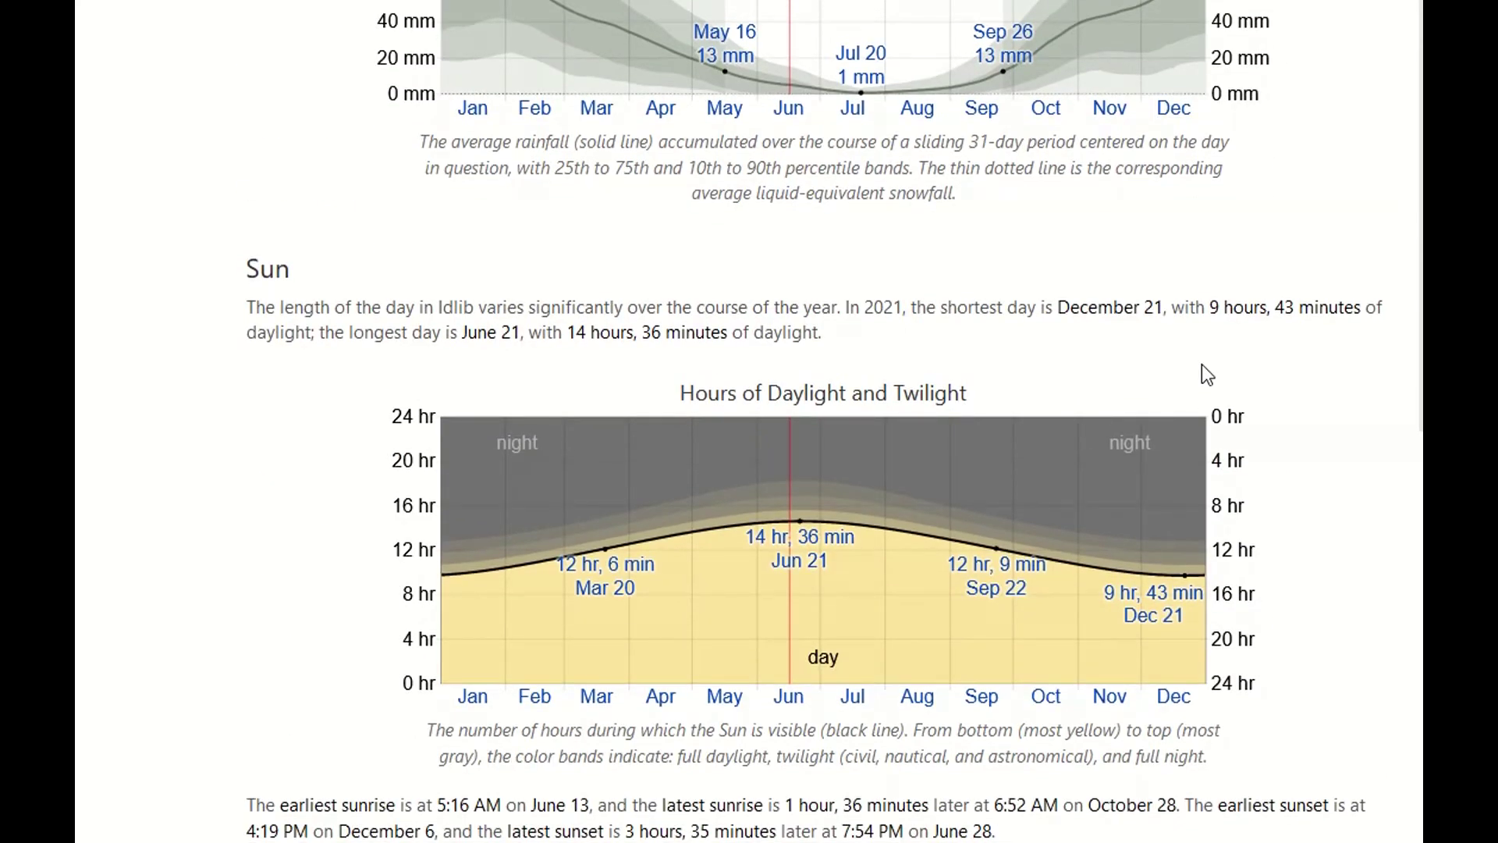
{"action": "scroll", "coordinate": [1202, 364], "scroll_direction": "down", "scroll_amount": 14}
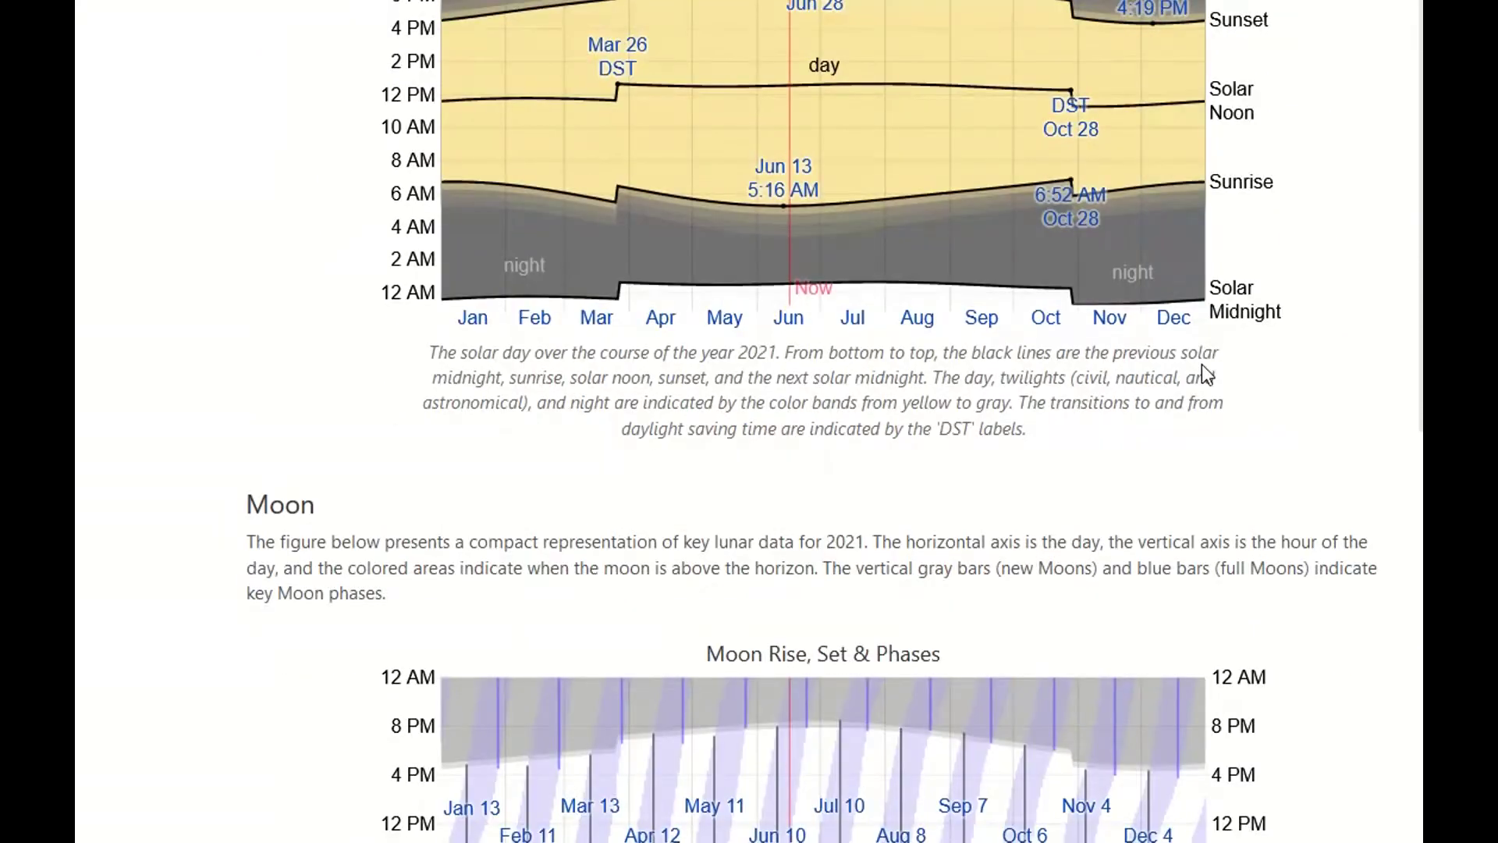
{"action": "scroll", "coordinate": [1203, 364], "scroll_direction": "down", "scroll_amount": 17}
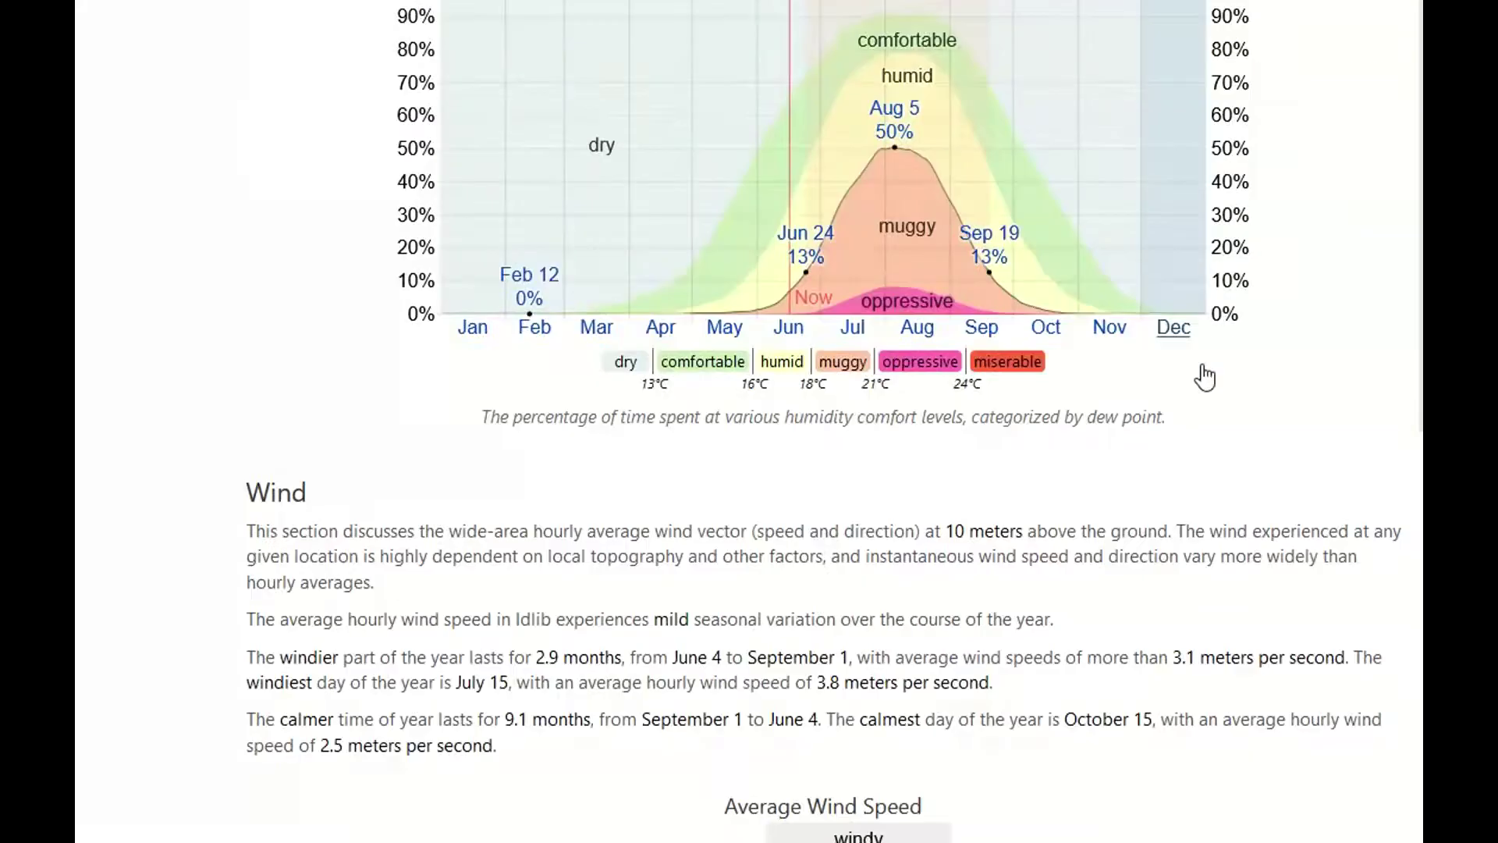
{"action": "scroll", "coordinate": [1203, 365], "scroll_direction": "down", "scroll_amount": 20}
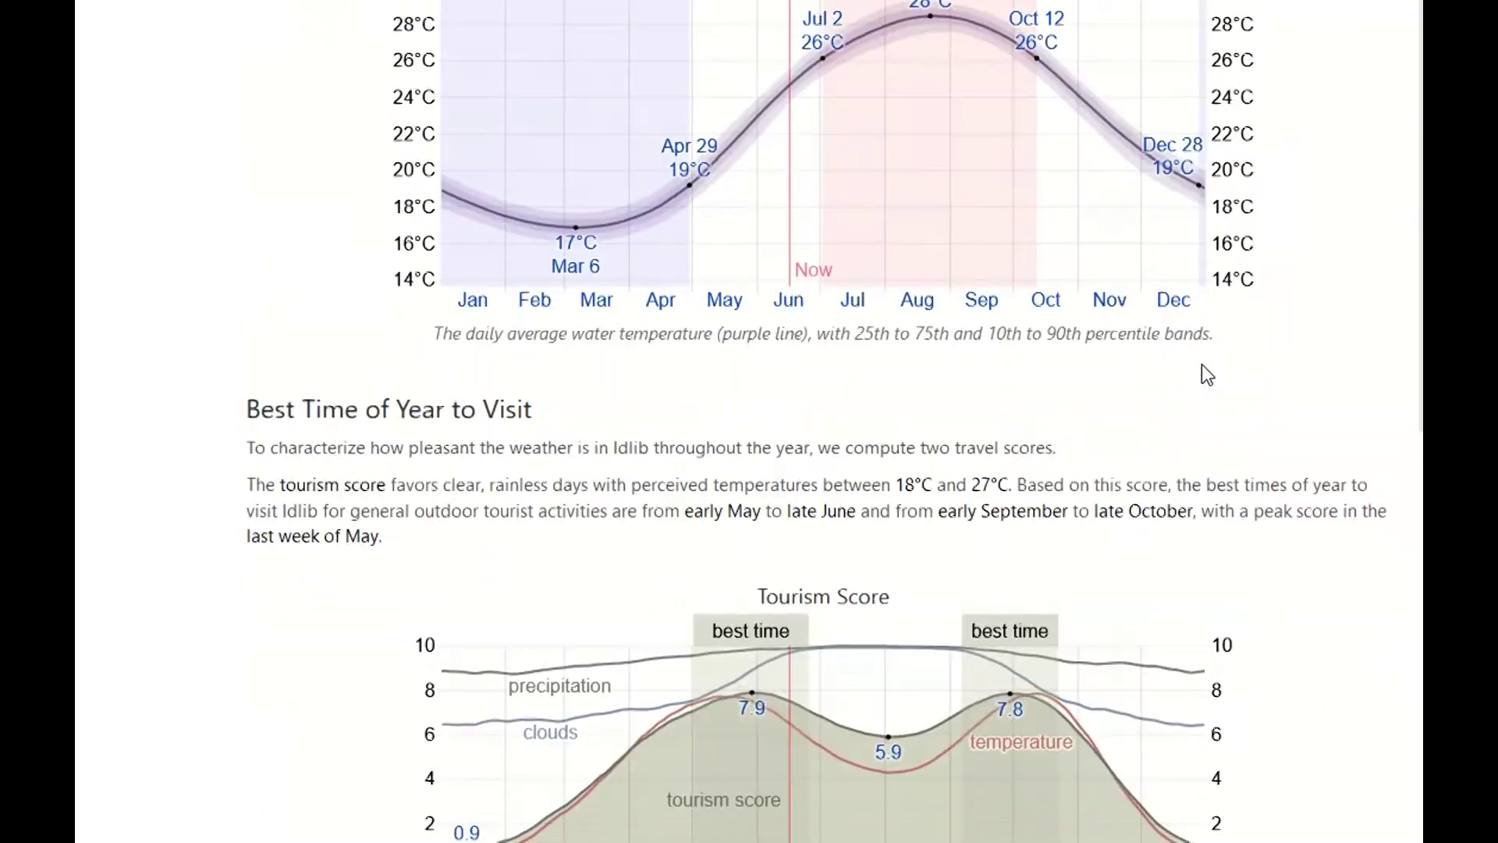
{"action": "scroll", "coordinate": [1202, 363], "scroll_direction": "down", "scroll_amount": 20}
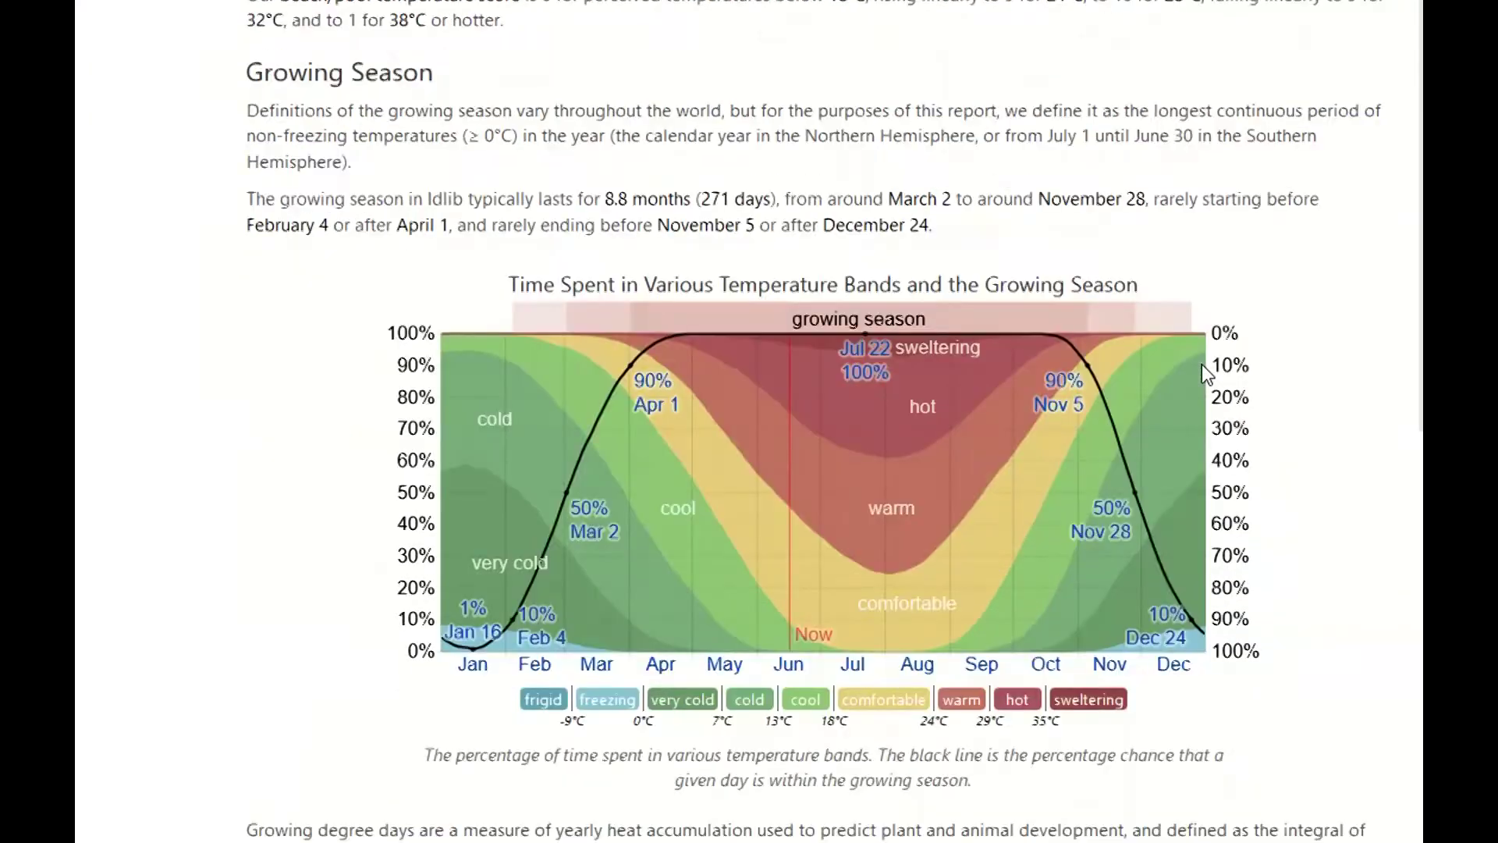
{"action": "scroll", "coordinate": [1202, 363], "scroll_direction": "down", "scroll_amount": 20}
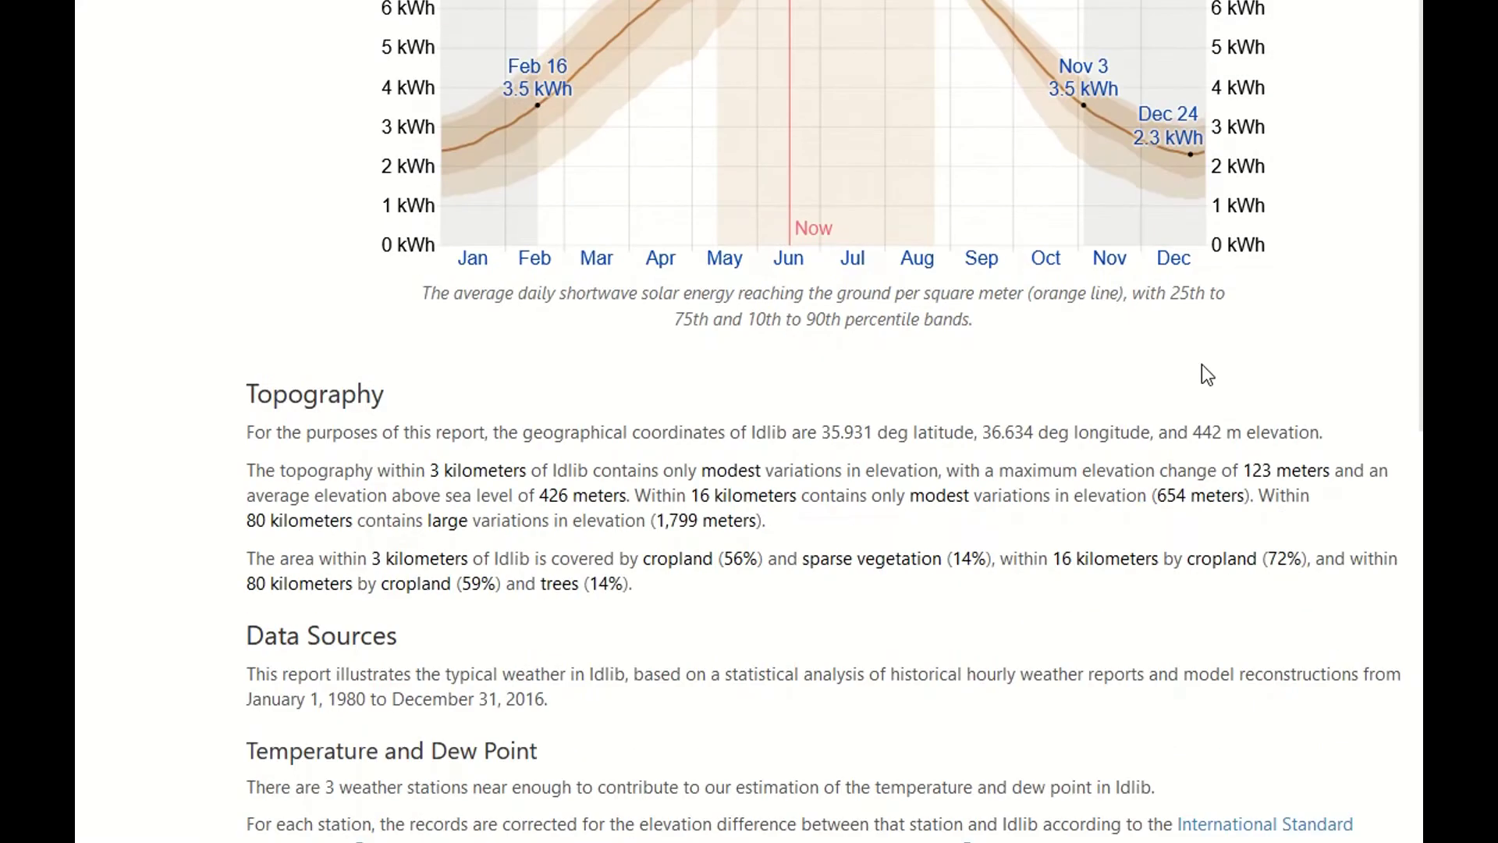
{"action": "scroll", "coordinate": [1202, 364], "scroll_direction": "down", "scroll_amount": 5}
{"action": "scroll", "coordinate": [1202, 364], "scroll_direction": "up", "scroll_amount": 20}
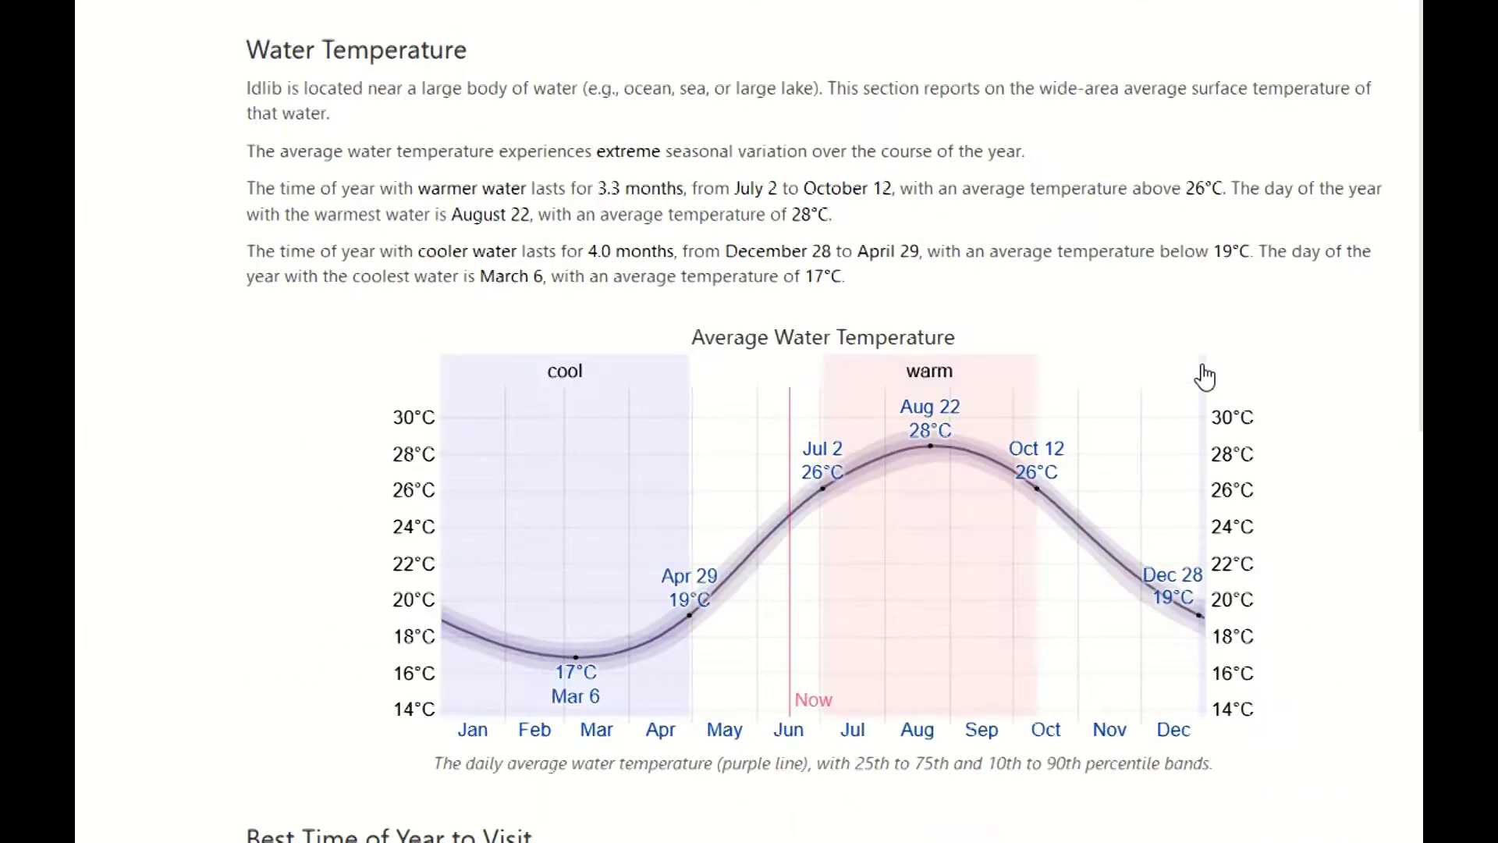
Scroll back up to Idlib's Average Monthly Rainfall chart
{"action": "scroll", "coordinate": [1206, 377], "scroll_direction": "up", "scroll_amount": 15}
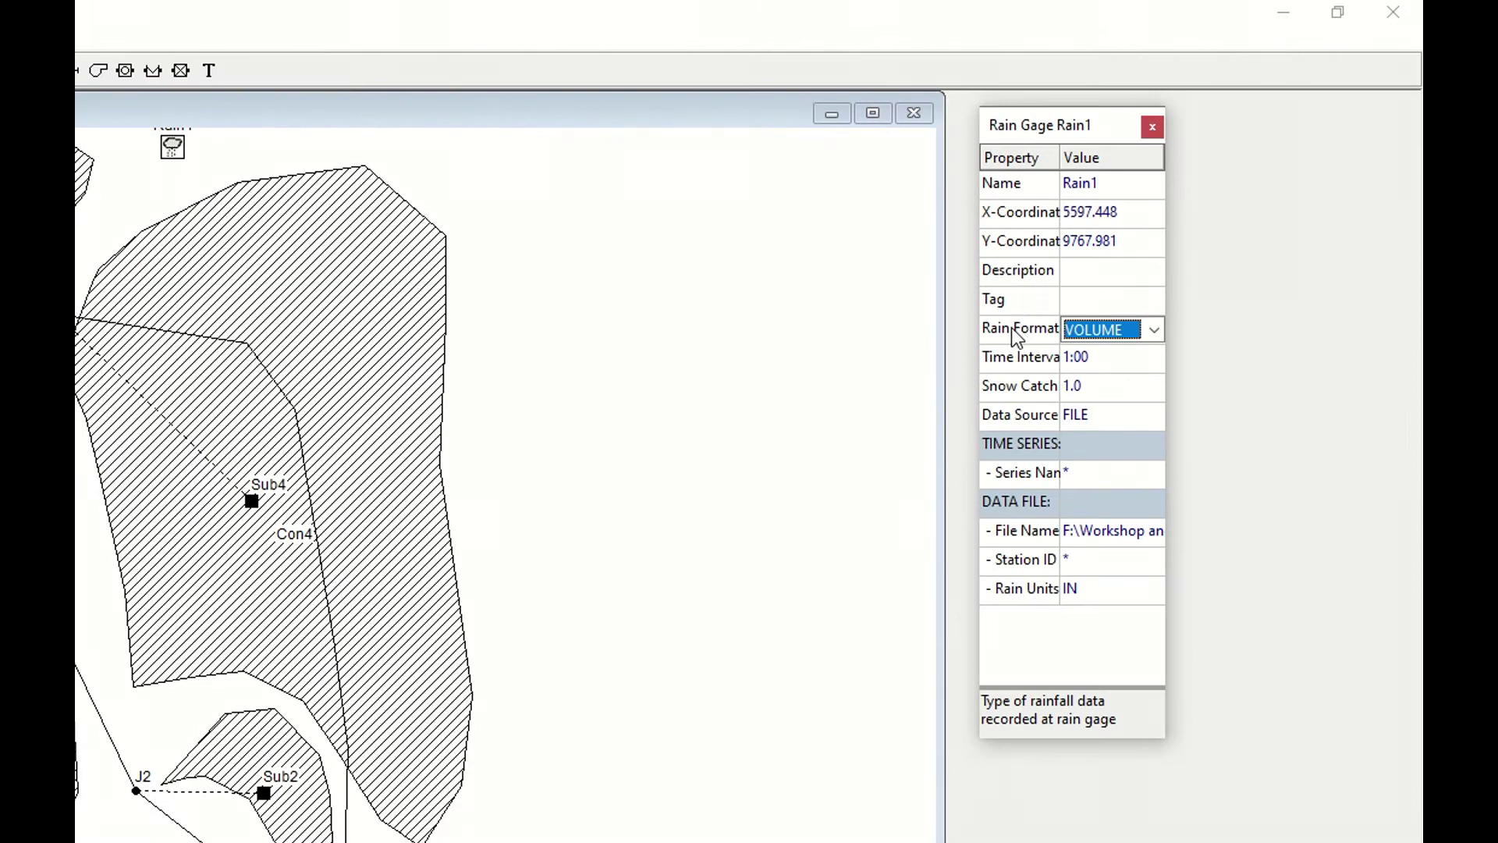
Give Rain1 rain format INTENSITY, time interval 1:00 and data source TIMESERIES
{"action": "left_click", "coordinate": [1152, 330]}
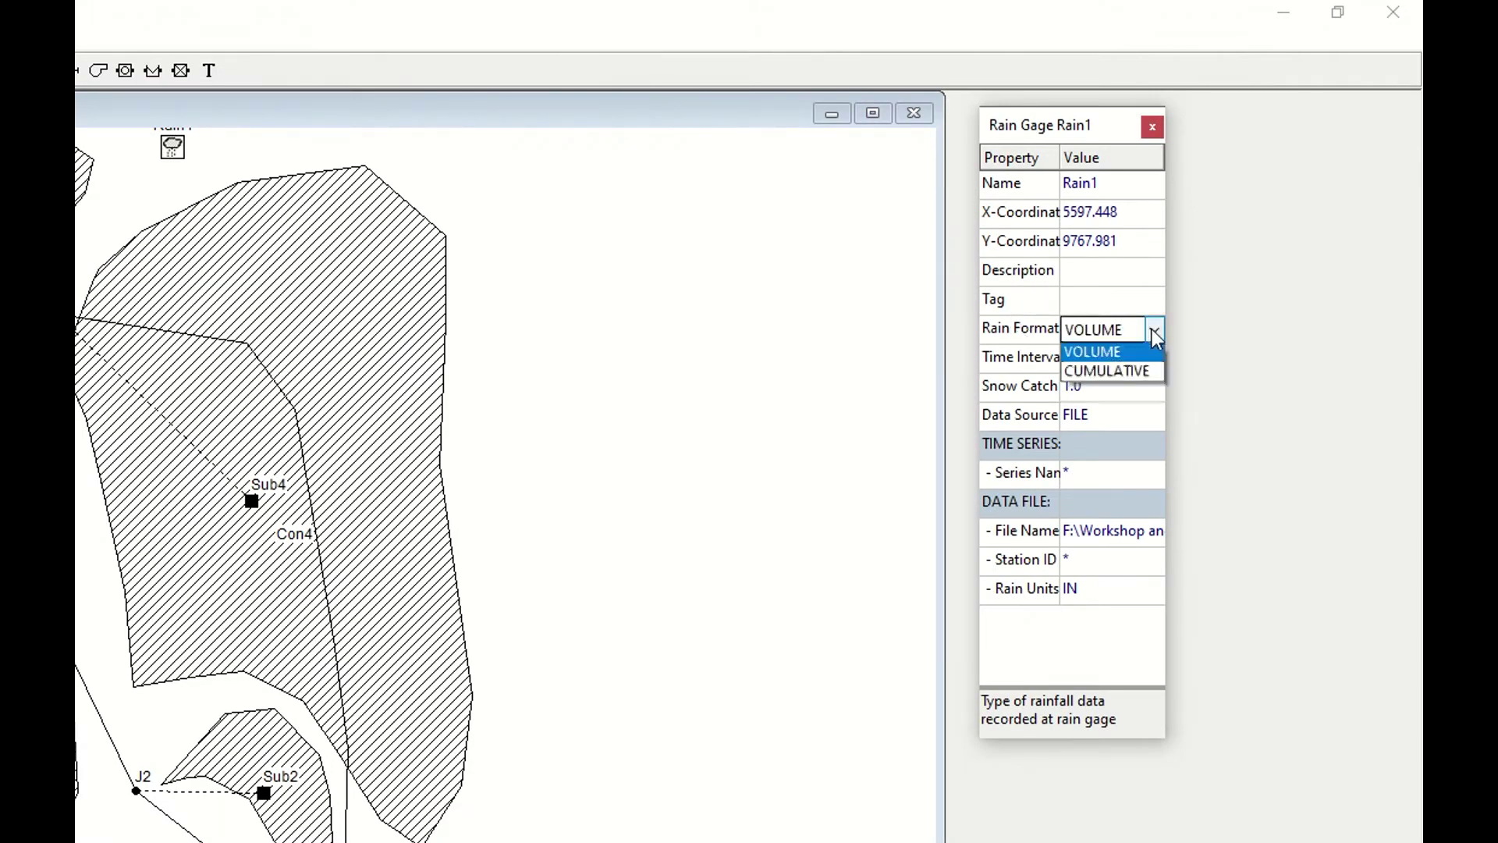
{"action": "left_click", "coordinate": [1141, 354]}
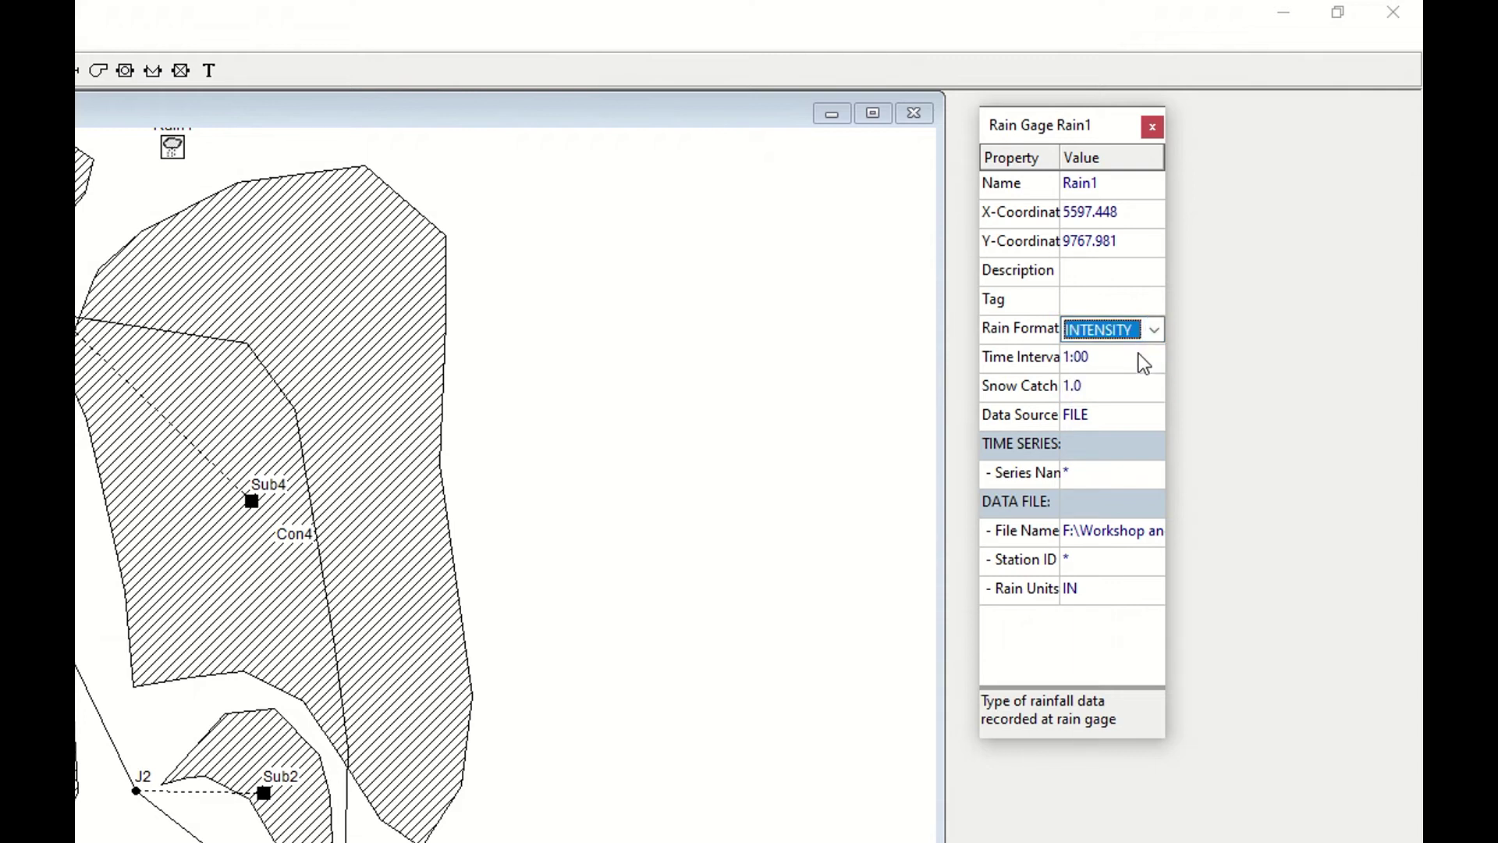
{"action": "left_click", "coordinate": [1111, 364]}
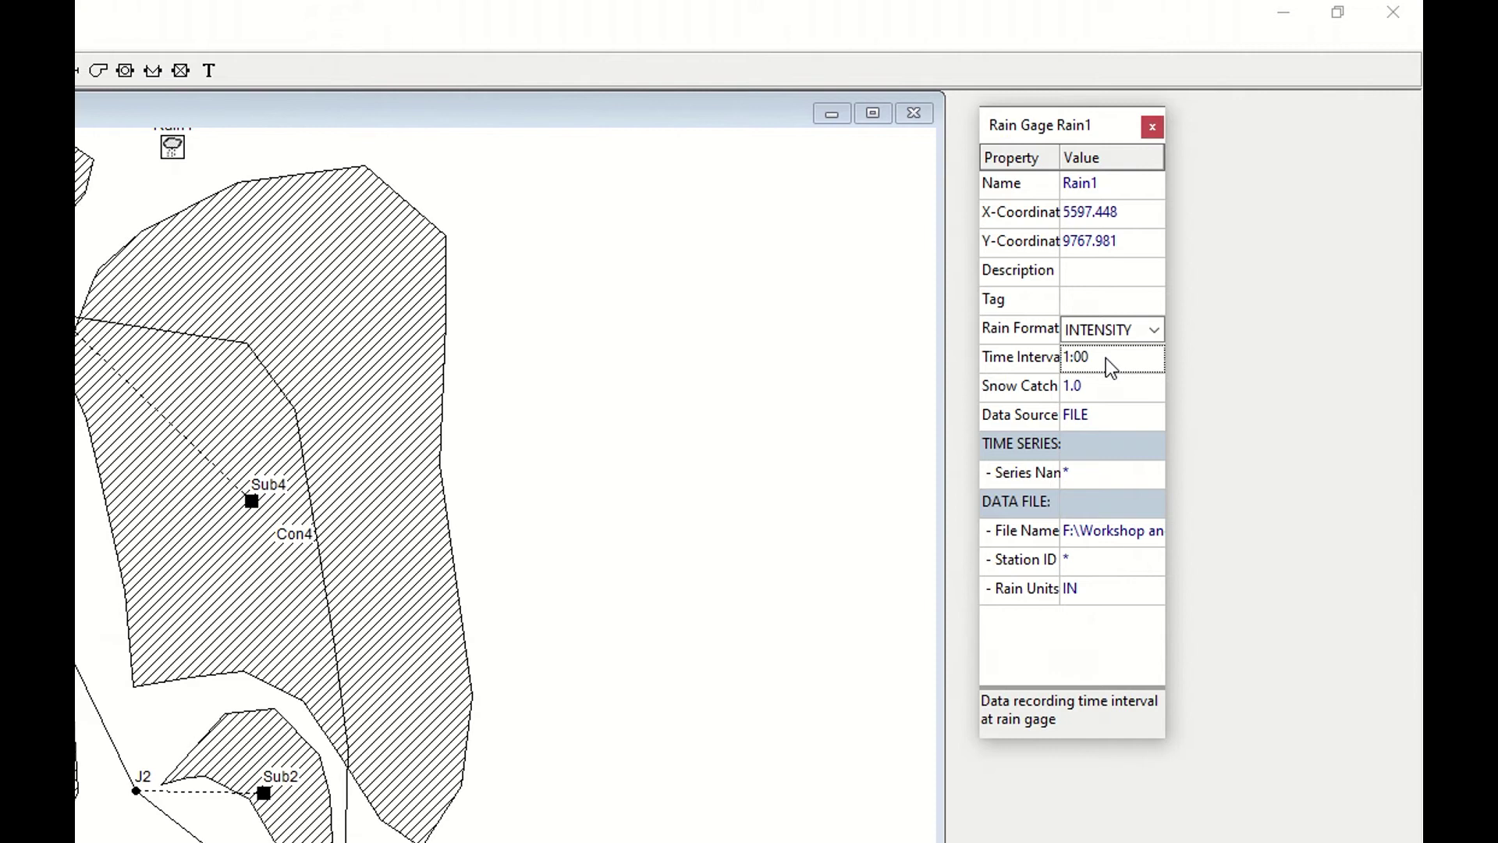
{"action": "left_click", "coordinate": [1107, 358]}
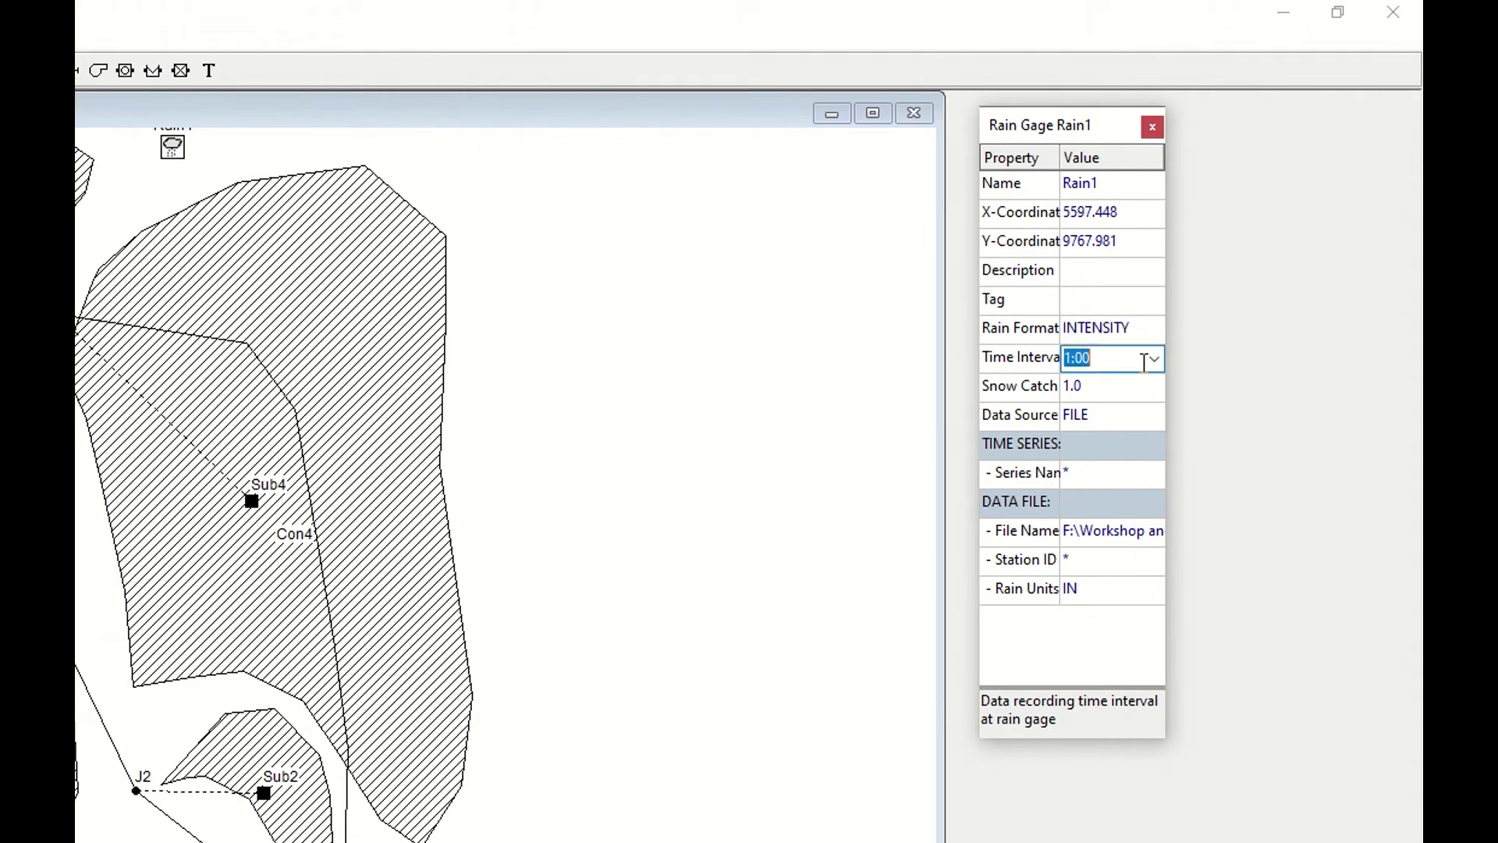
{"action": "left_click", "coordinate": [1152, 363]}
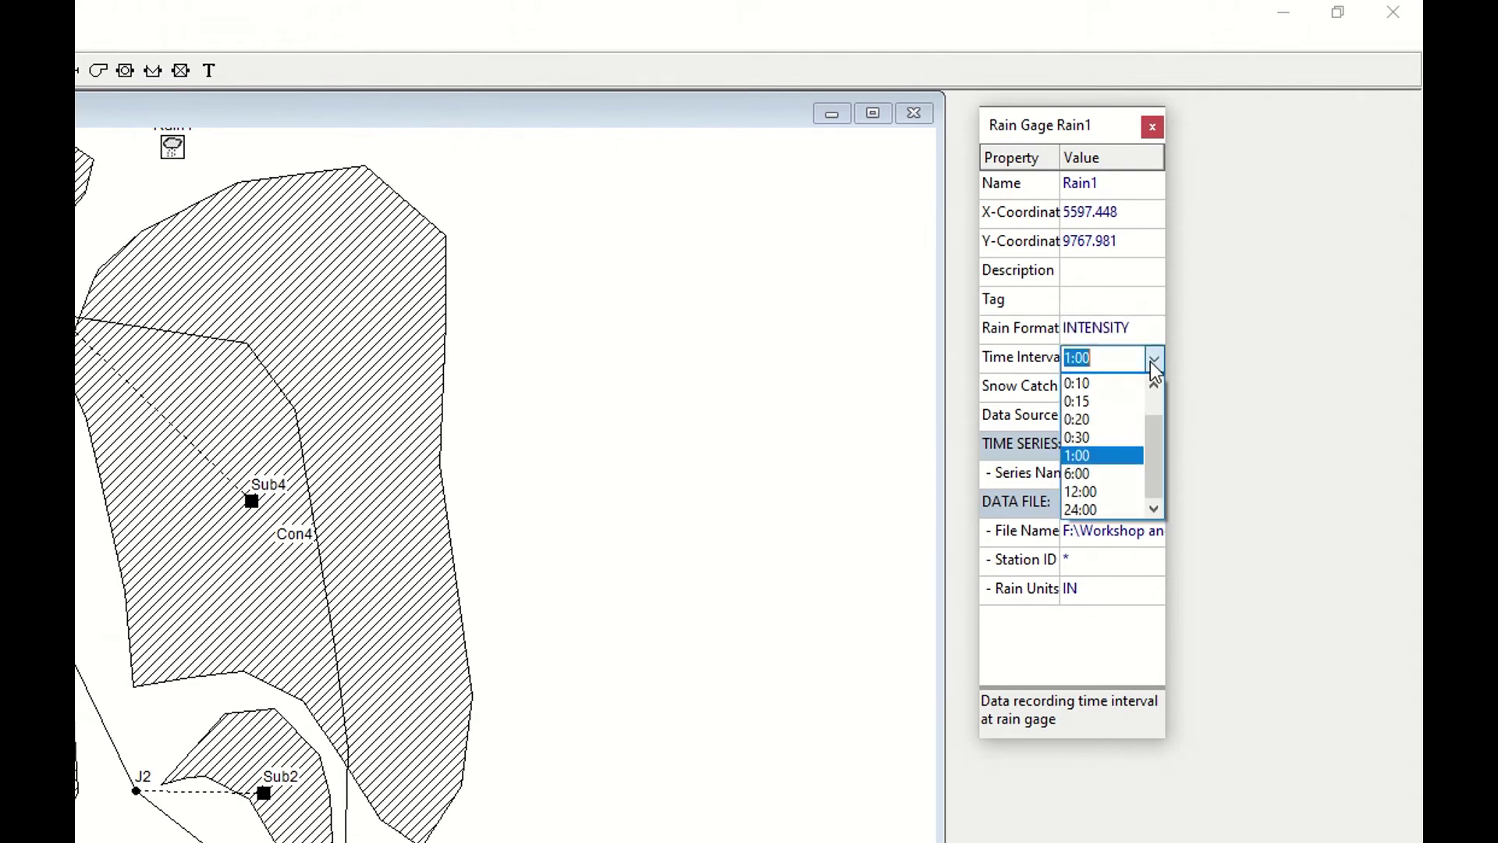
{"action": "left_click", "coordinate": [1122, 466]}
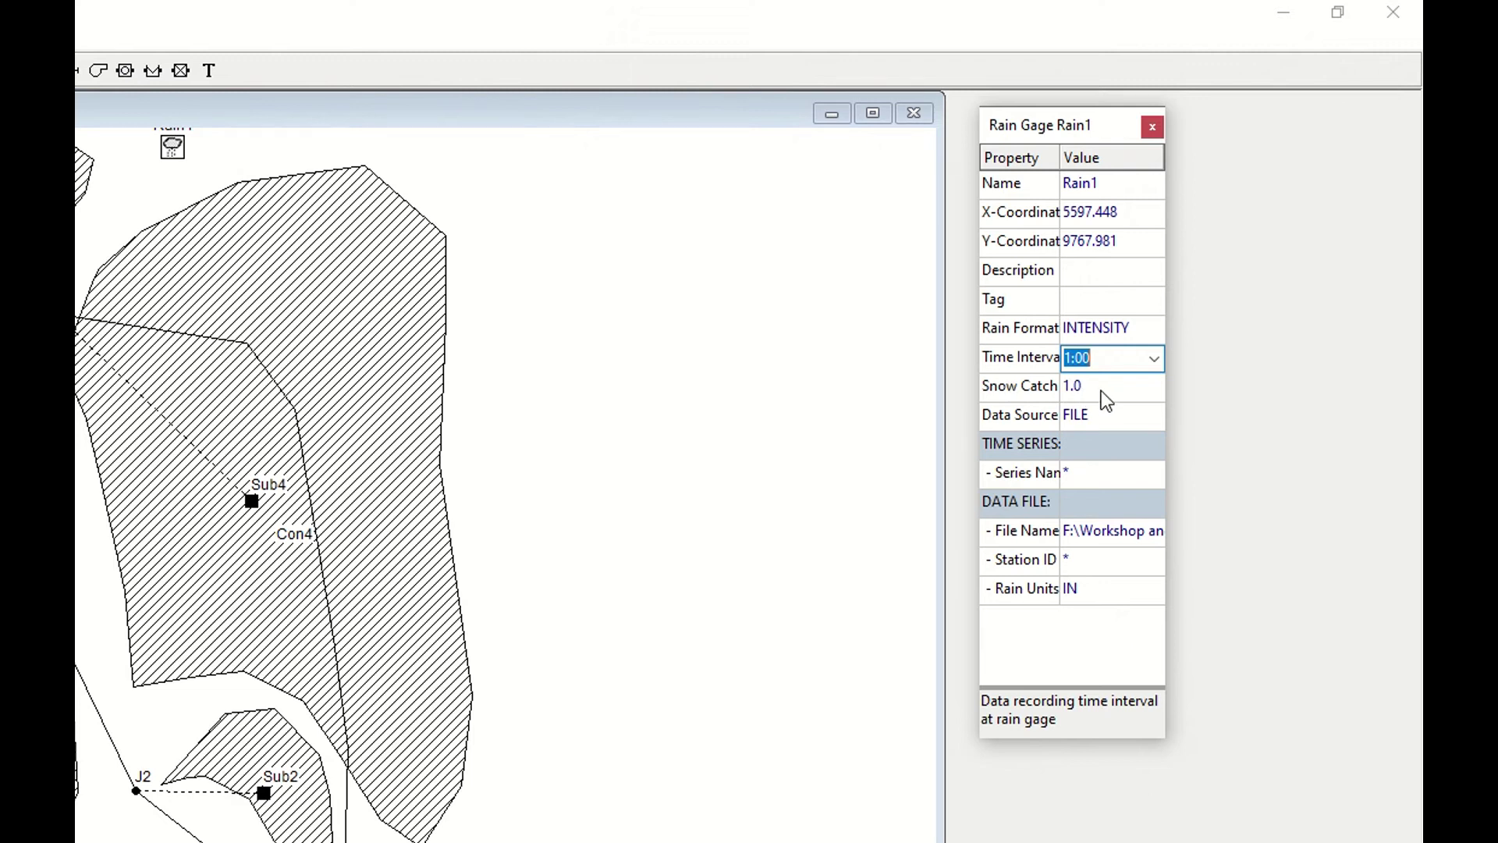
{"action": "left_click", "coordinate": [1111, 415]}
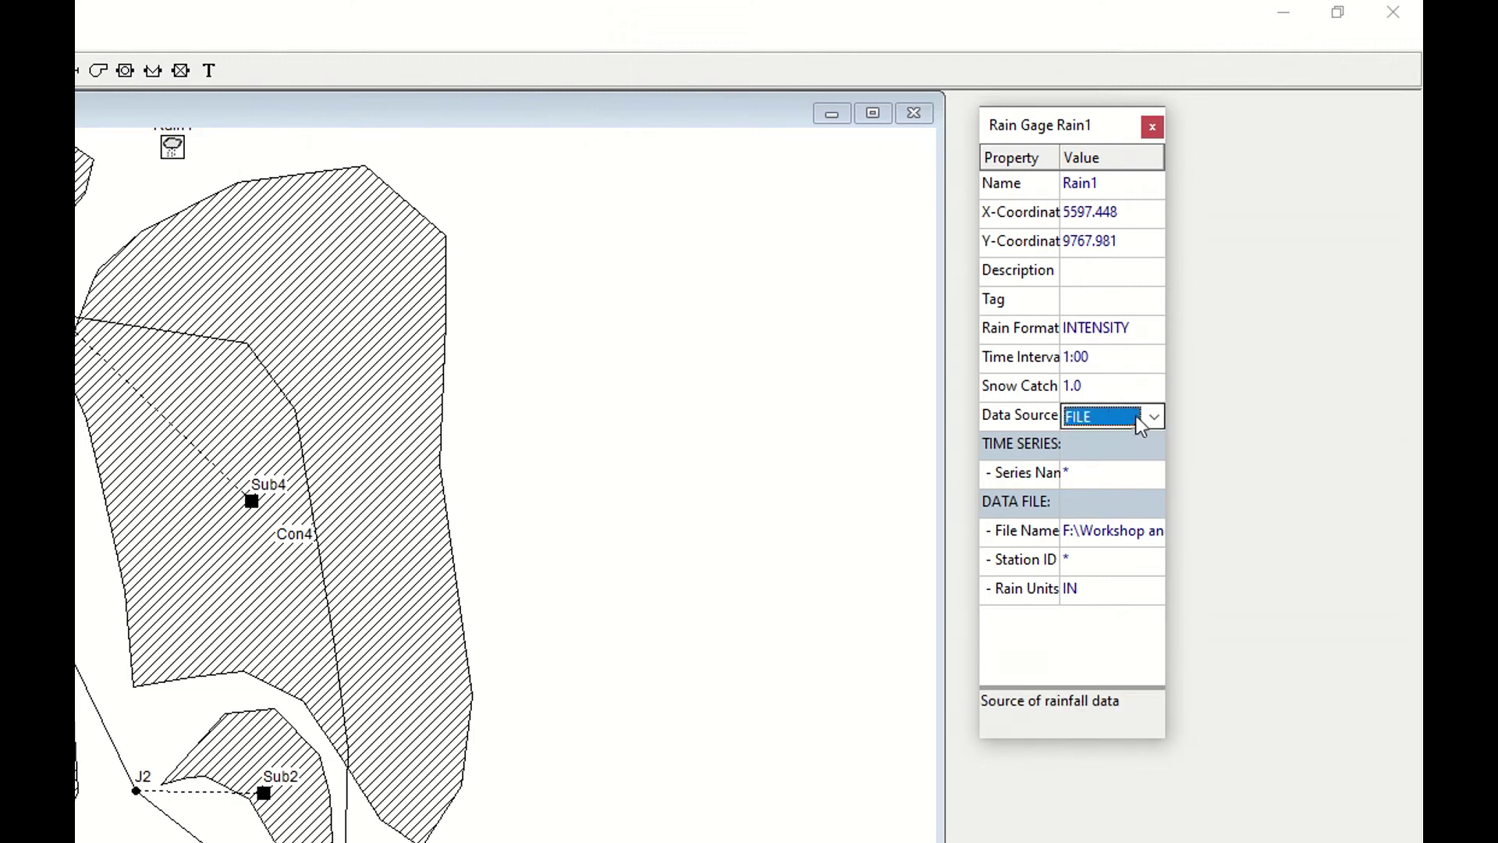
{"action": "left_click", "coordinate": [1154, 418]}
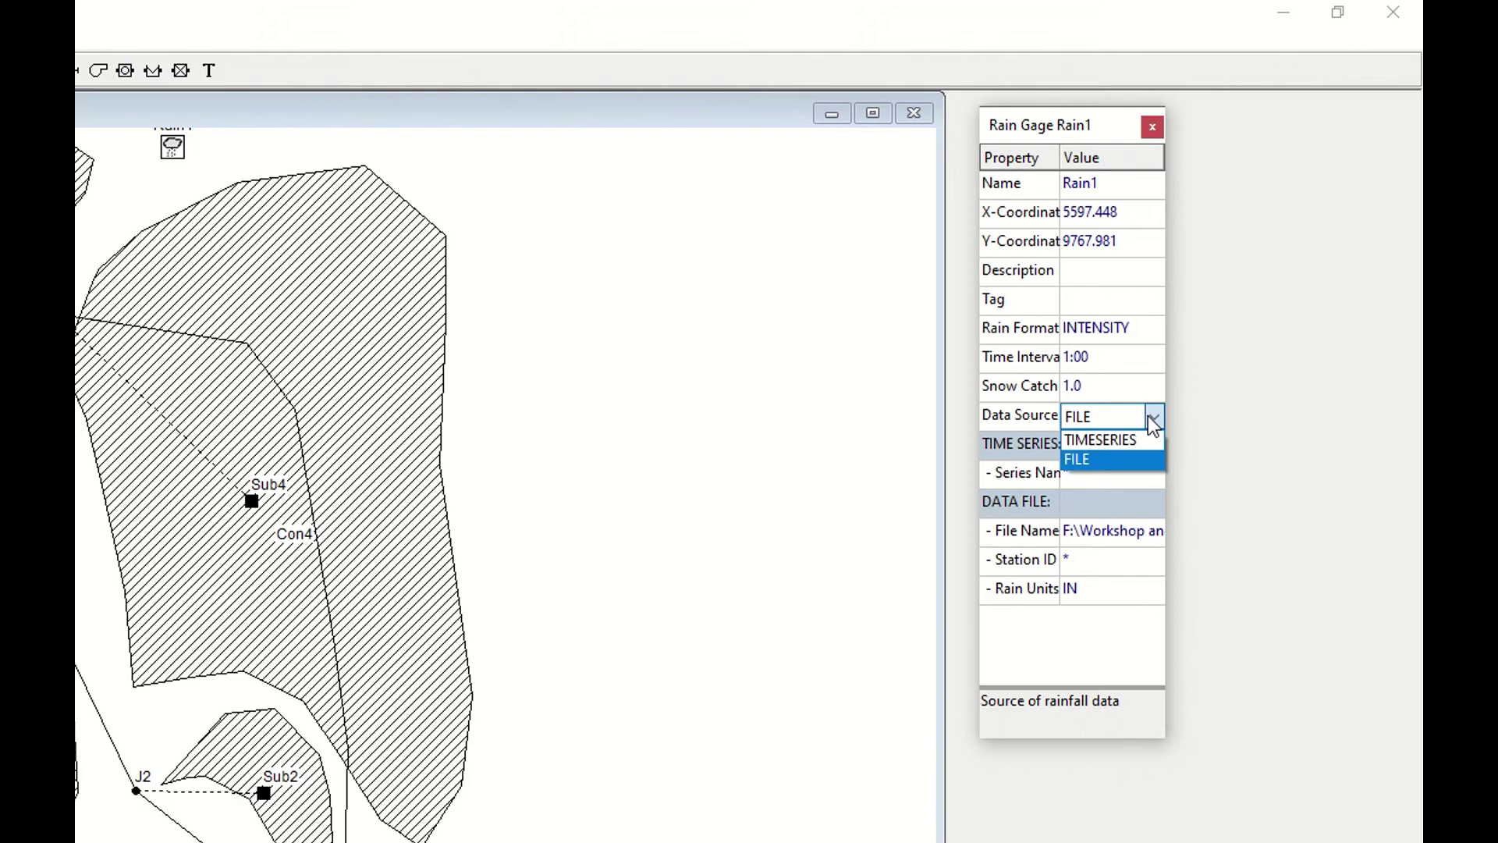
{"action": "left_click", "coordinate": [1135, 439]}
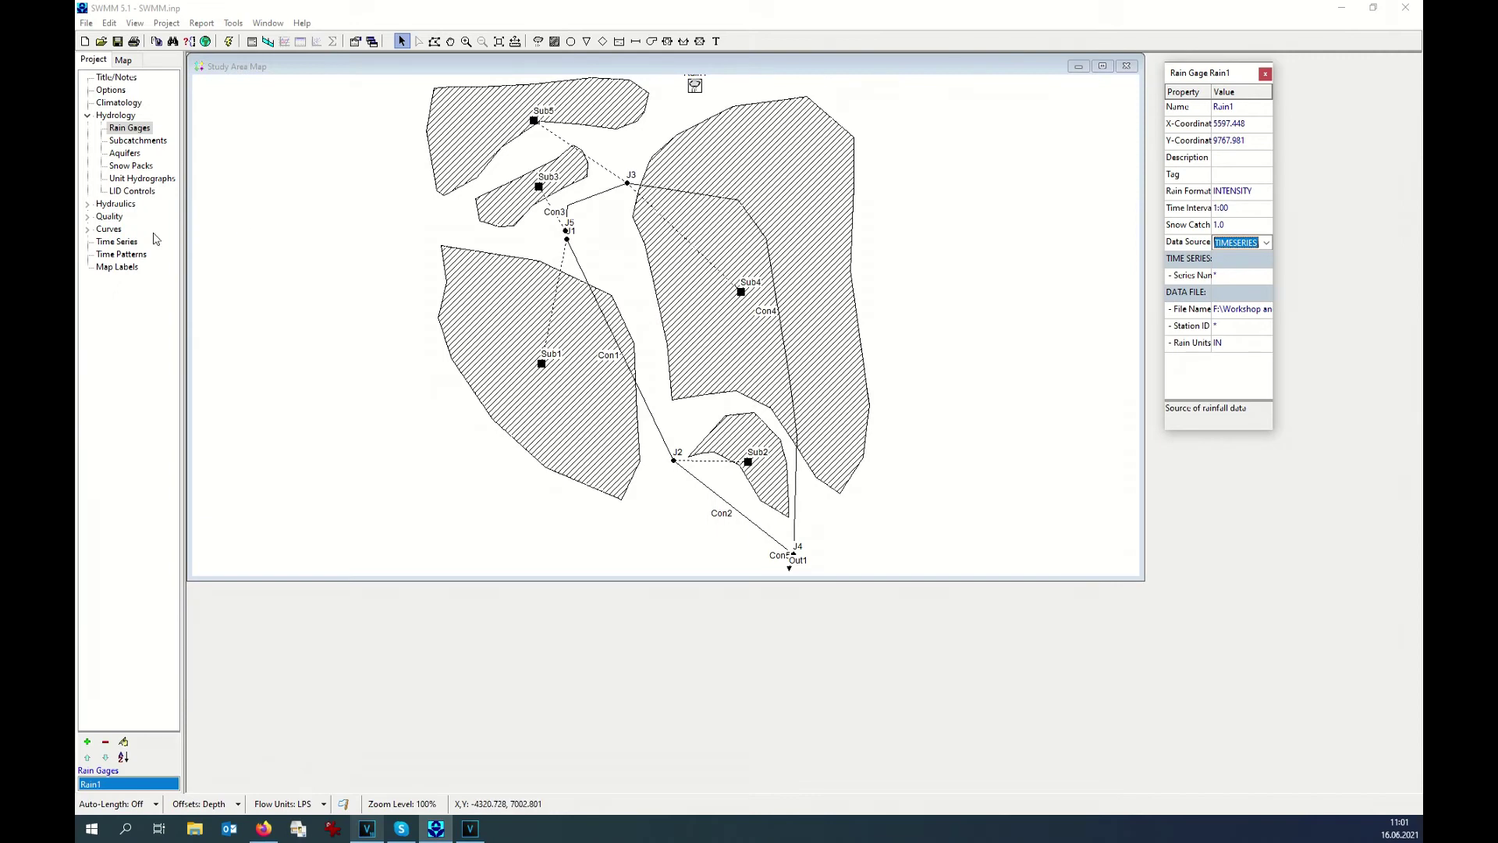
{"action": "left_click", "coordinate": [121, 246]}
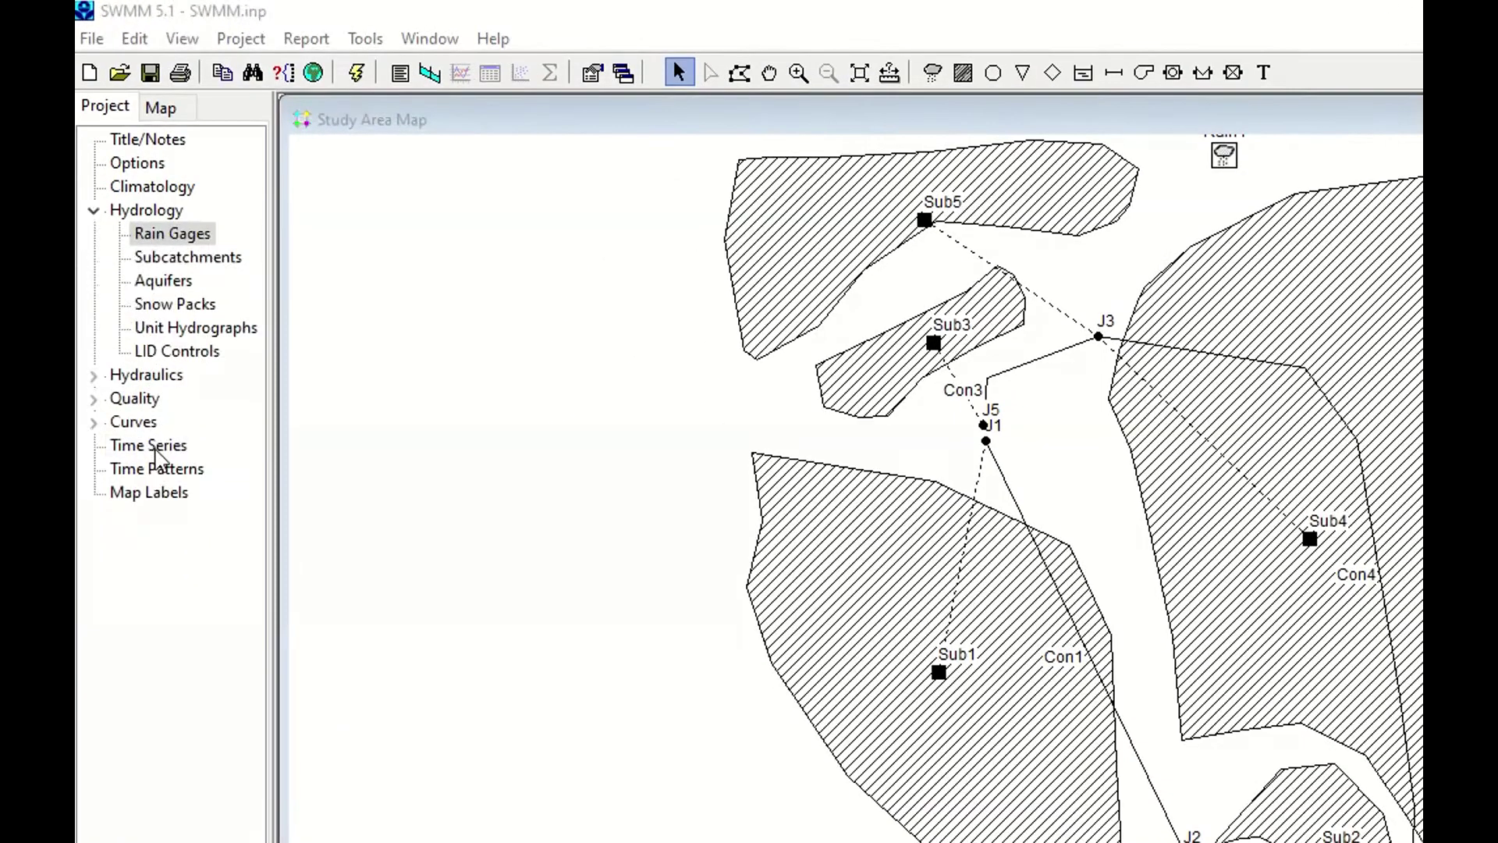
Create a new time series named TimeSerieOneDay
{"action": "left_click", "coordinate": [120, 244]}
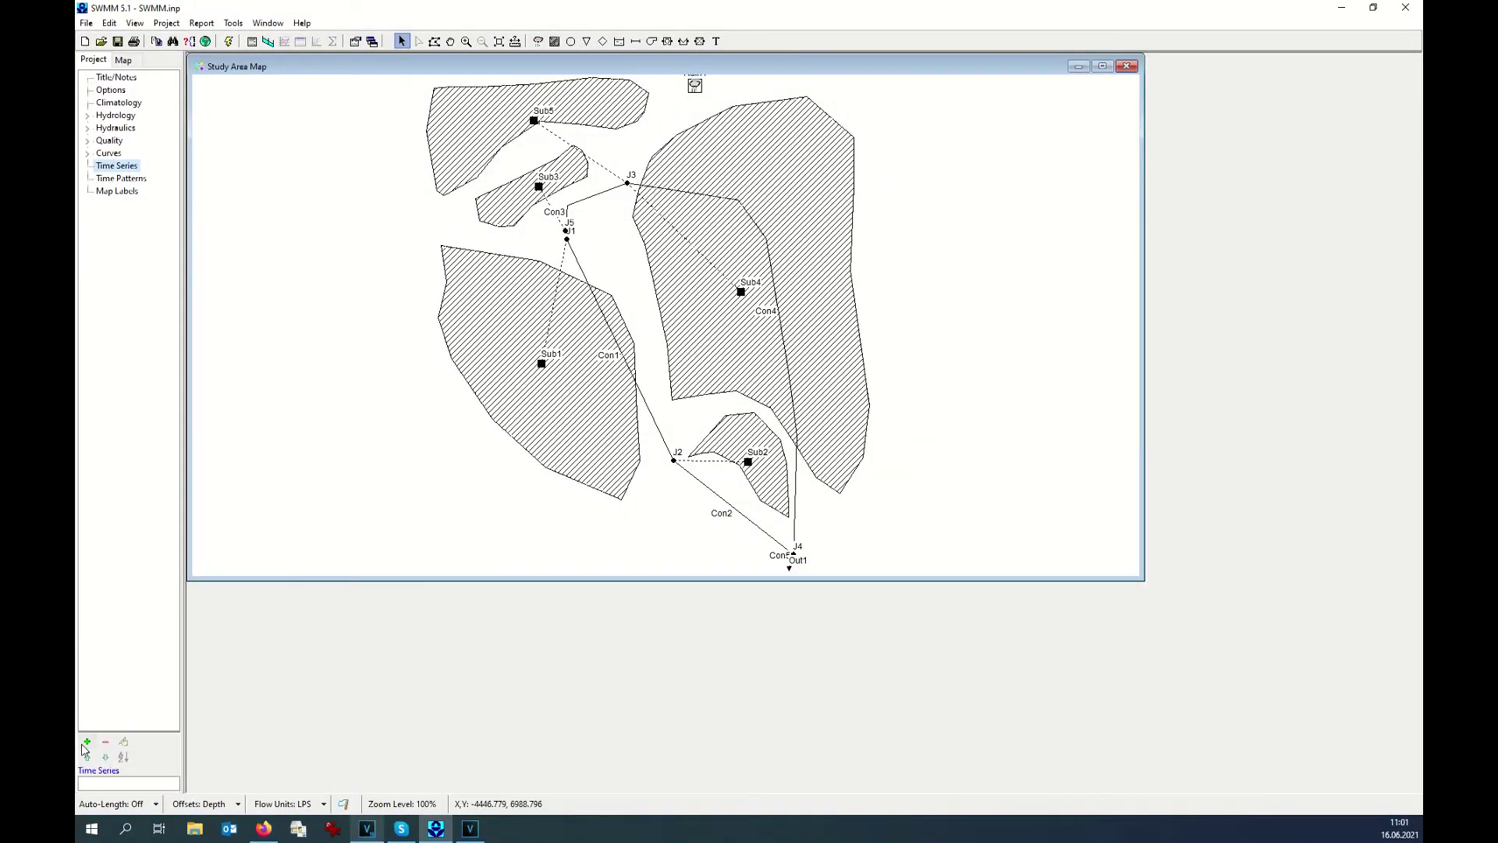
{"action": "left_click", "coordinate": [86, 745]}
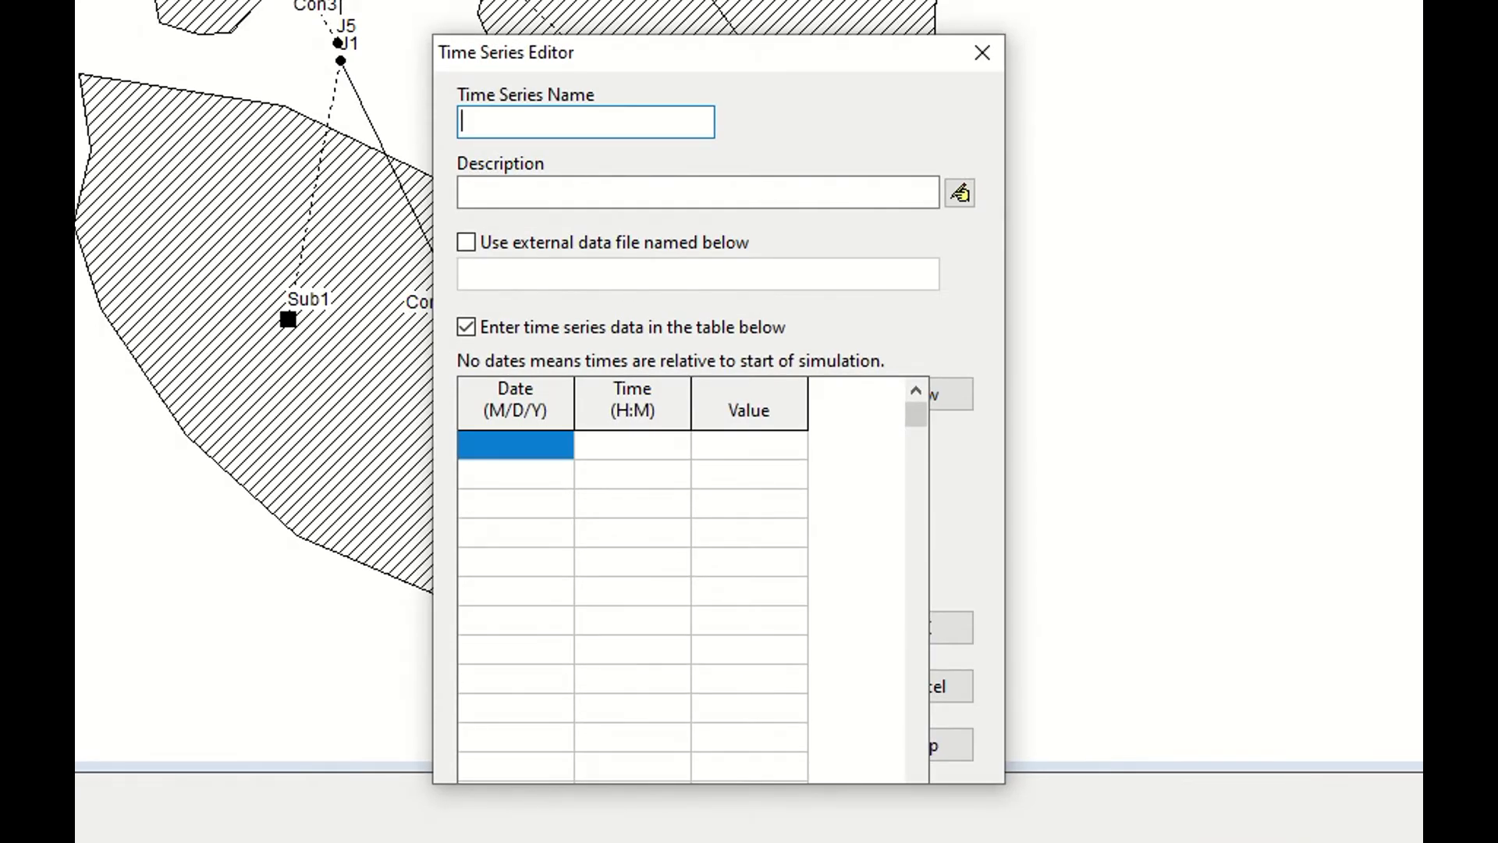
{"action": "type", "text": "TimeSerieOneDay"}
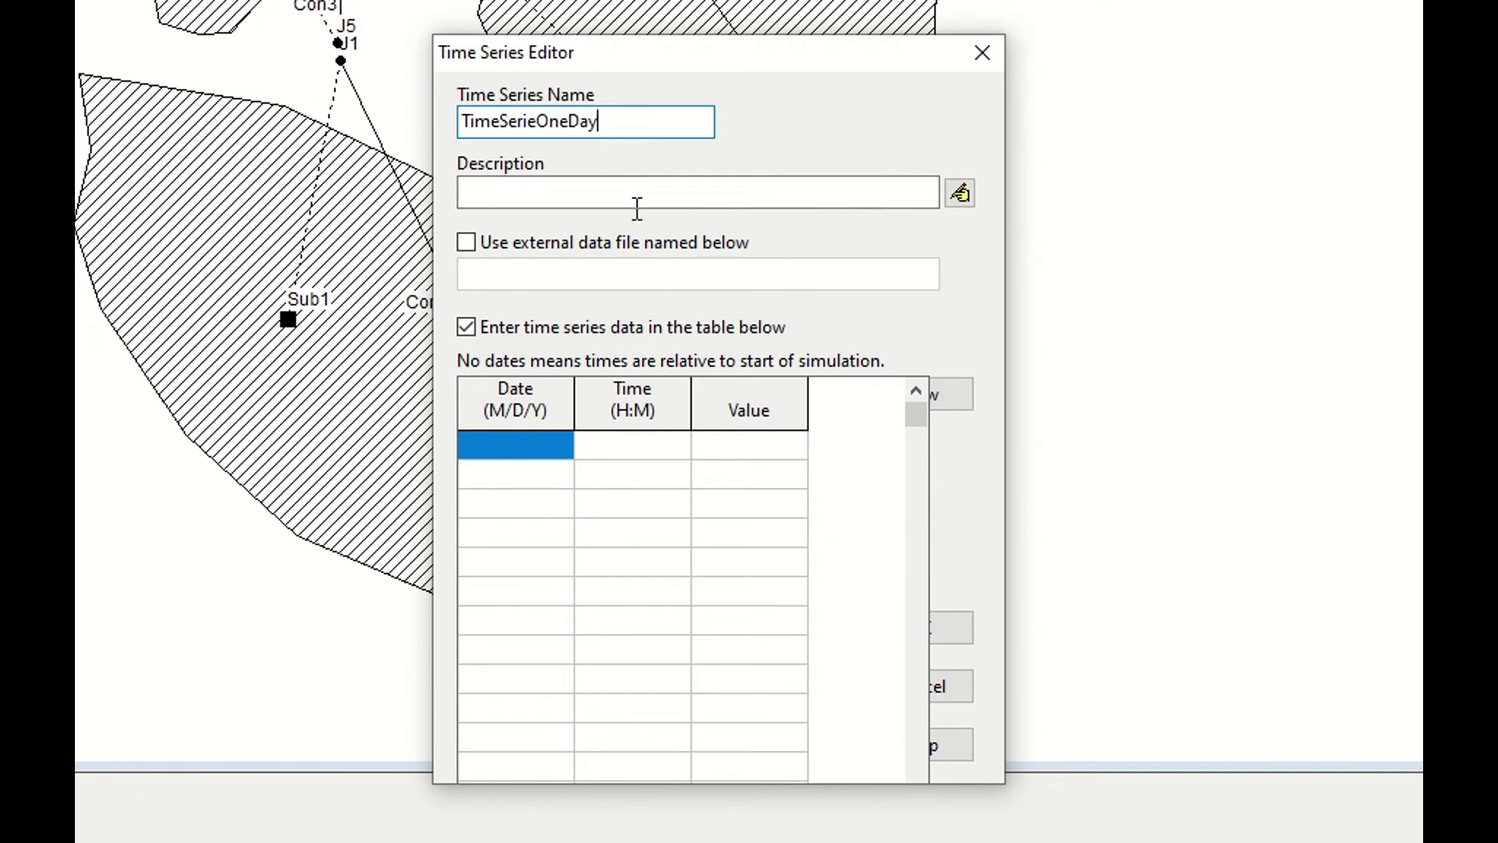
Enter hours 1 through 12 down the Time (H:M) column
{"action": "left_click", "coordinate": [628, 447]}
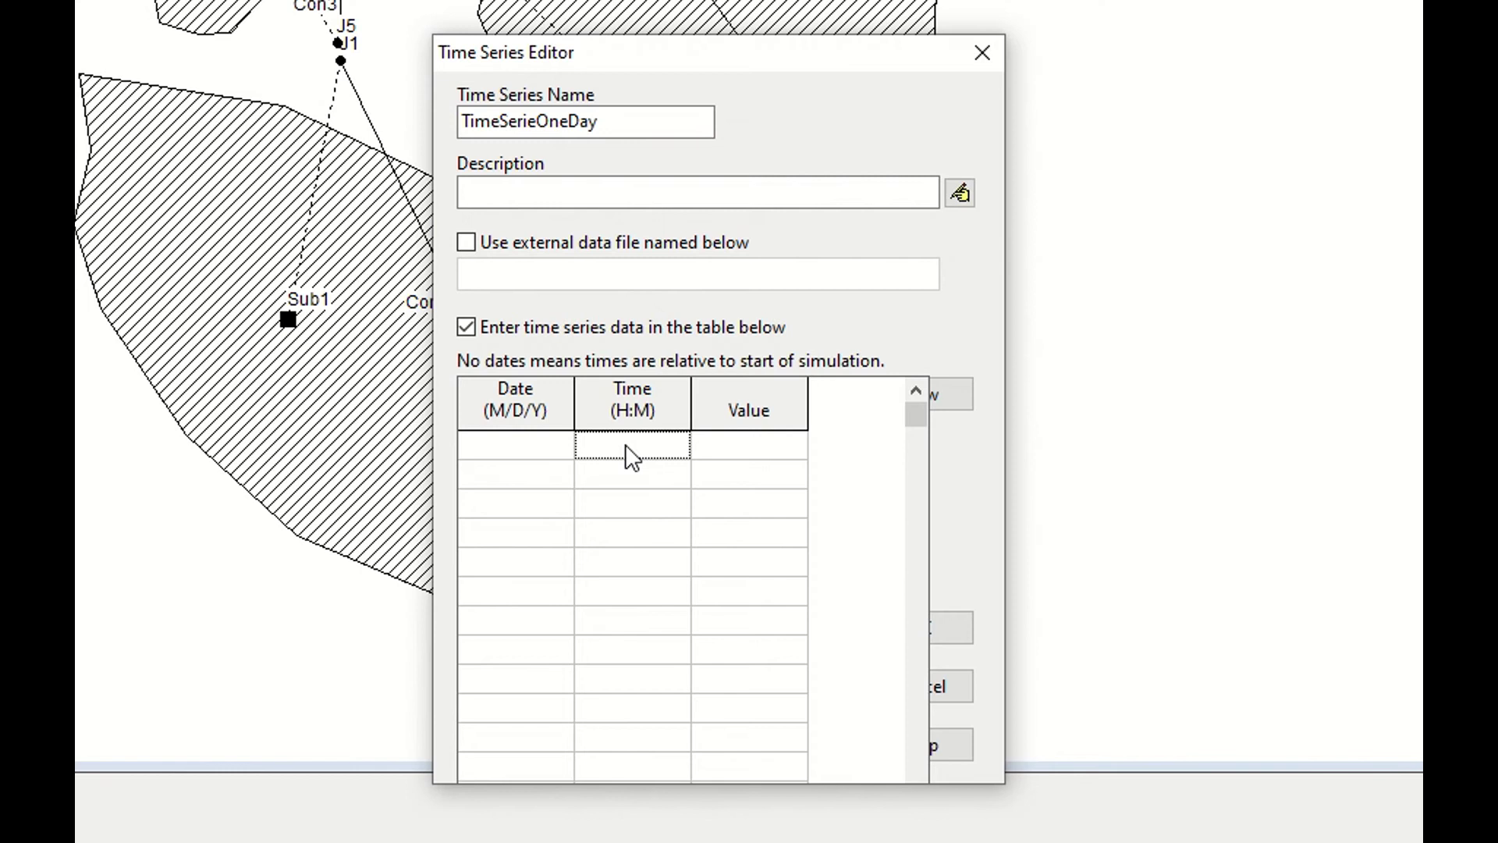
{"action": "type", "text": "1"}
{"action": "left_click", "coordinate": [632, 478]}
{"action": "type", "text": "2"}
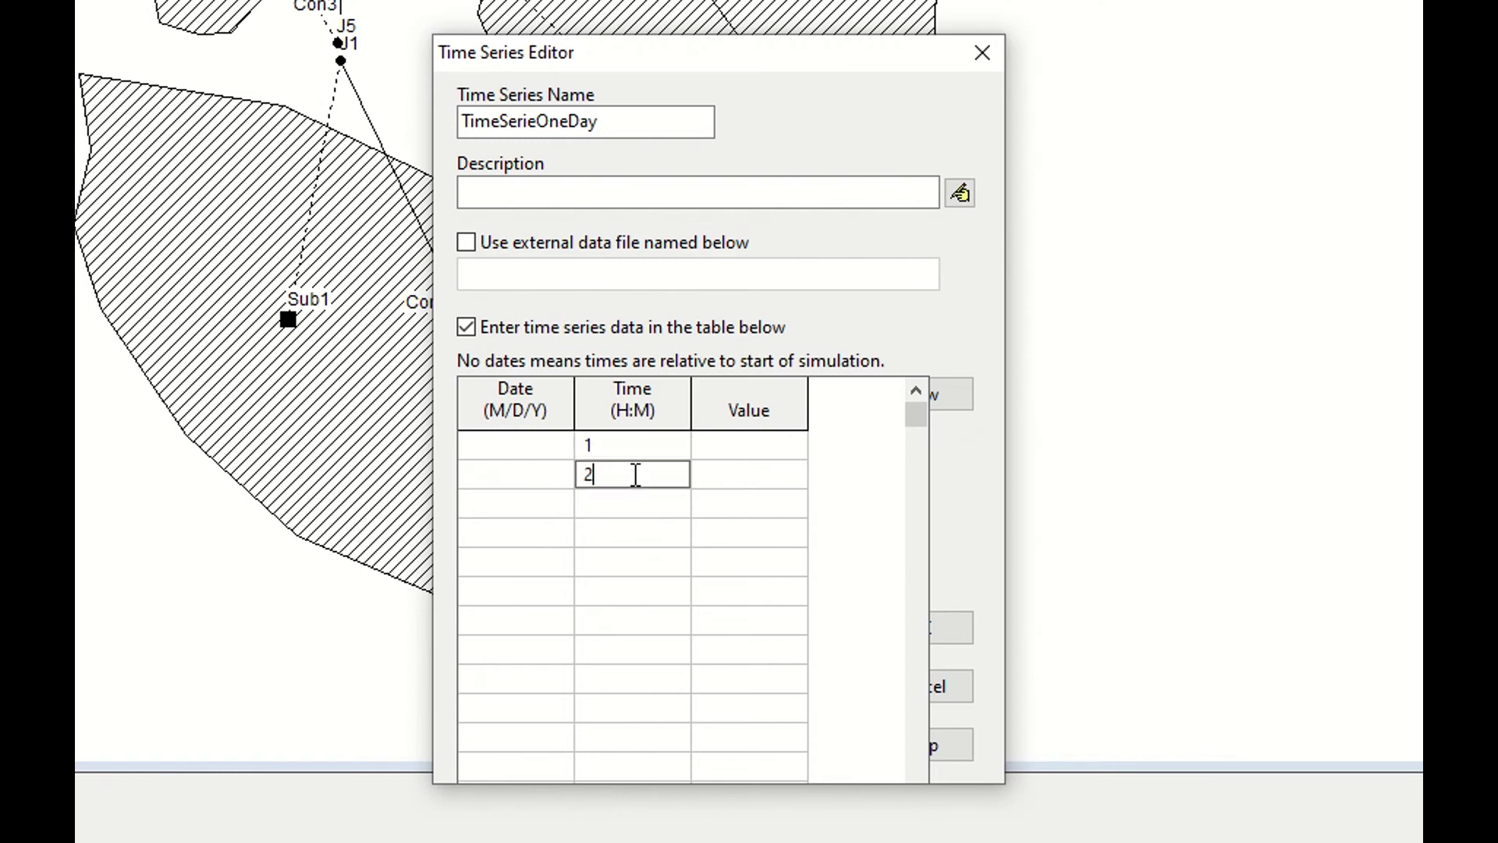
{"action": "left_click", "coordinate": [629, 504]}
{"action": "type", "text": "3"}
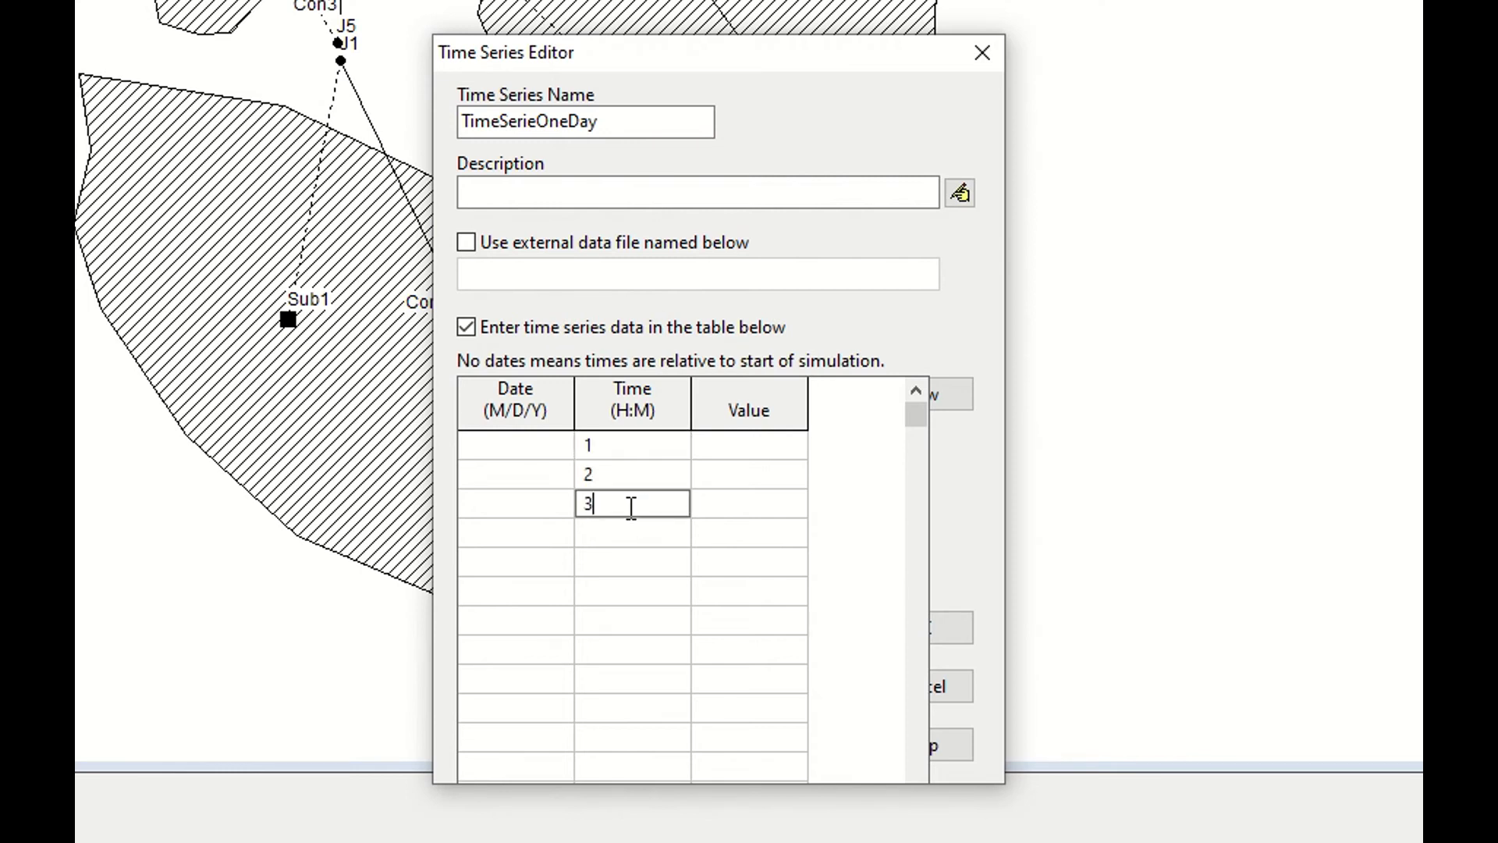
{"action": "left_click", "coordinate": [629, 533]}
{"action": "type", "text": "4"}
{"action": "left_click", "coordinate": [641, 562]}
{"action": "type", "text": "5"}
{"action": "left_click", "coordinate": [653, 591]}
{"action": "type", "text": "6"}
{"action": "left_click", "coordinate": [653, 620]}
{"action": "type", "text": "7"}
{"action": "left_click", "coordinate": [653, 649]}
{"action": "type", "text": "8"}
{"action": "left_click", "coordinate": [652, 679]}
{"action": "type", "text": "9"}
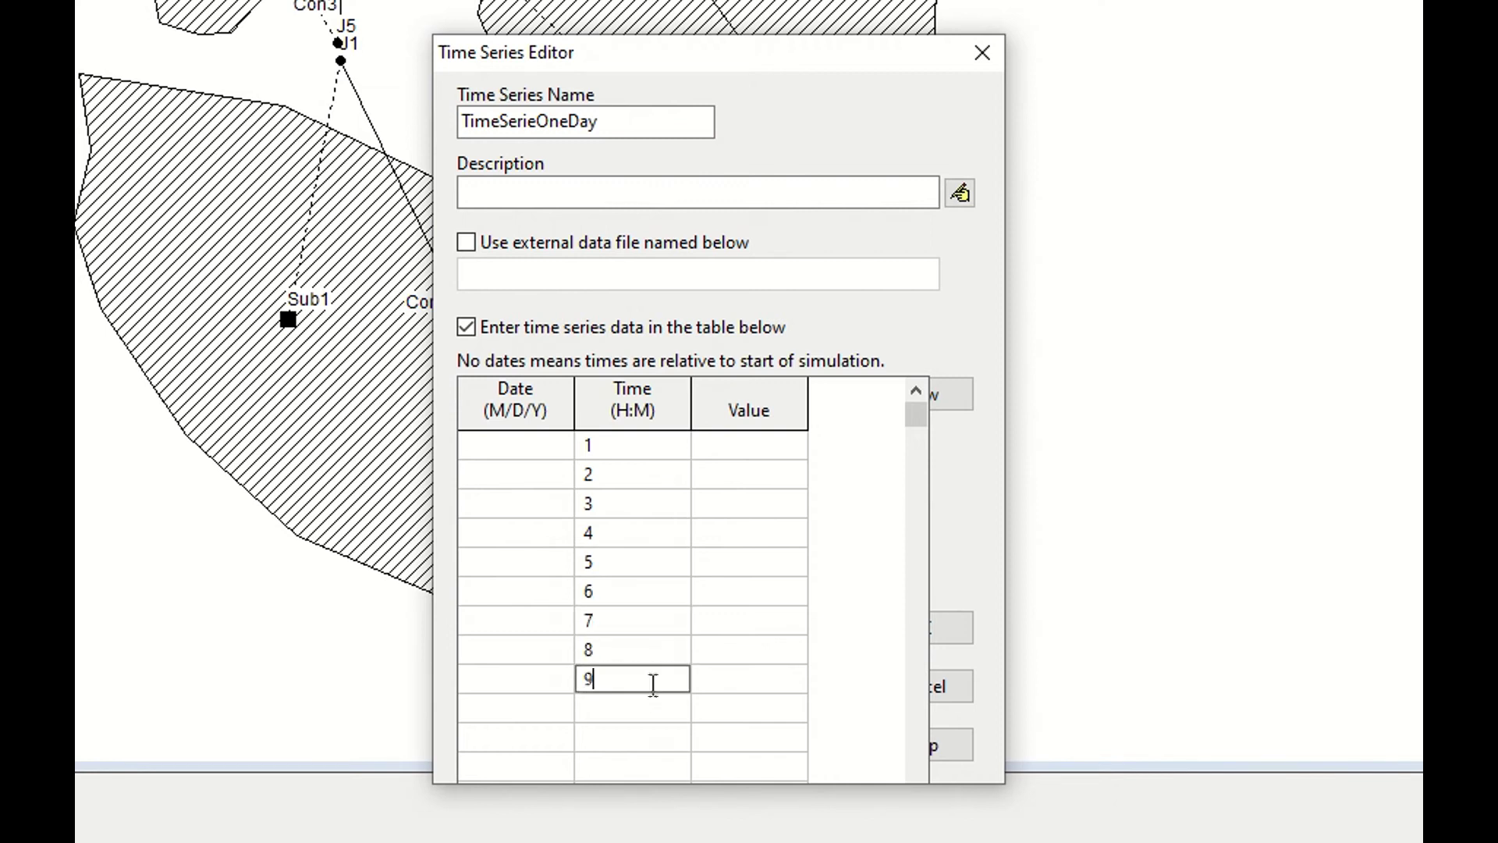
{"action": "left_click", "coordinate": [652, 708]}
{"action": "type", "text": "10"}
{"action": "left_click", "coordinate": [649, 742]}
{"action": "type", "text": "11"}
{"action": "left_click", "coordinate": [652, 766]}
{"action": "type", "text": "12"}
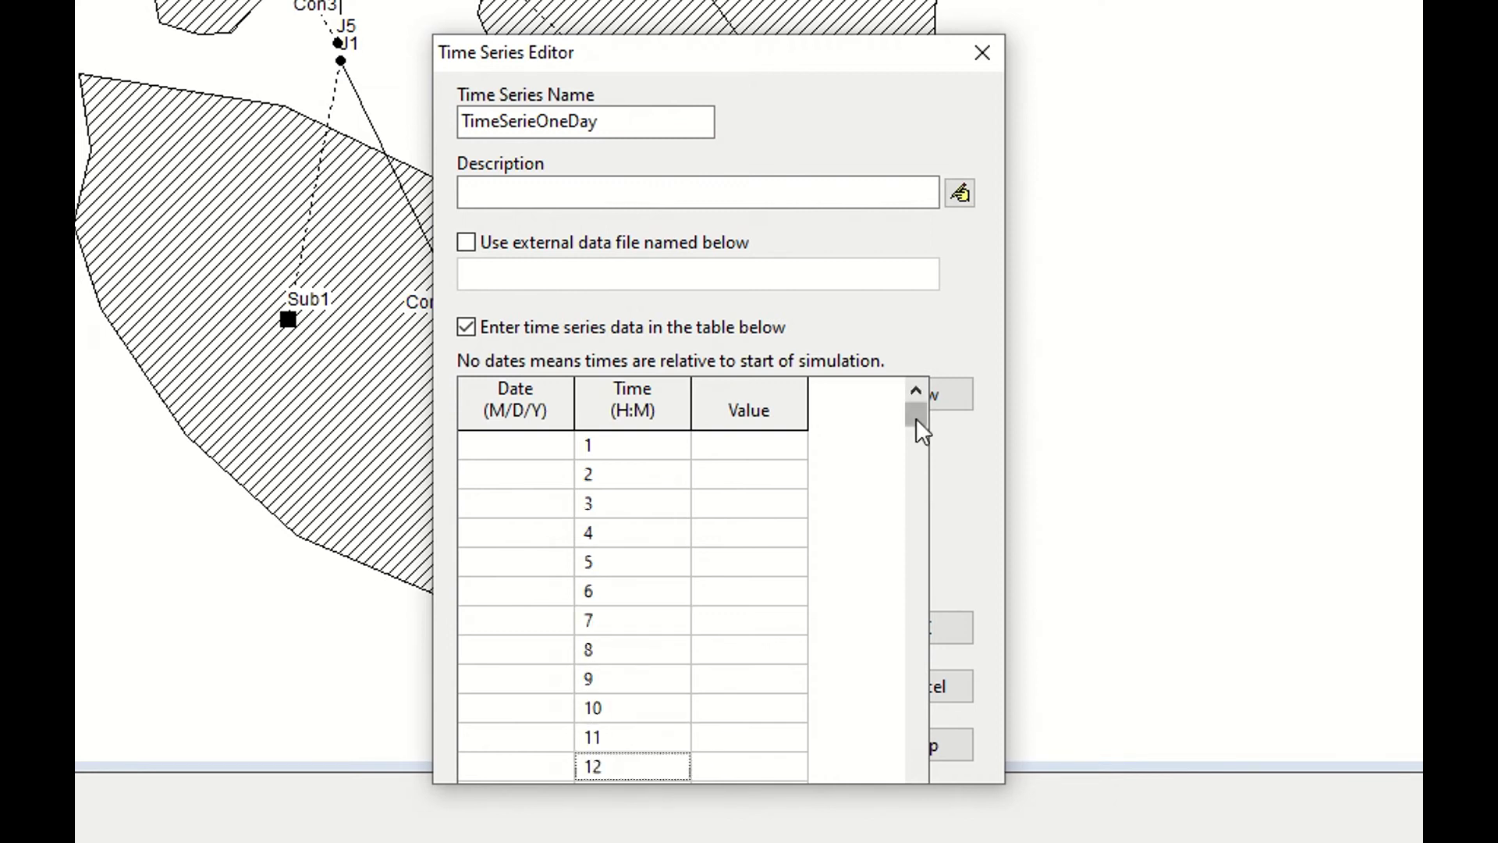
Enter hours 13 through 22 in the remaining Time column rows
{"action": "left_click_drag", "start_coordinate": [916, 418], "coordinate": [913, 419]}
{"action": "left_click", "coordinate": [672, 559]}
{"action": "type", "text": "13"}
{"action": "left_click", "coordinate": [656, 590]}
{"action": "type", "text": "14"}
{"action": "left_click", "coordinate": [648, 620]}
{"action": "type", "text": "15"}
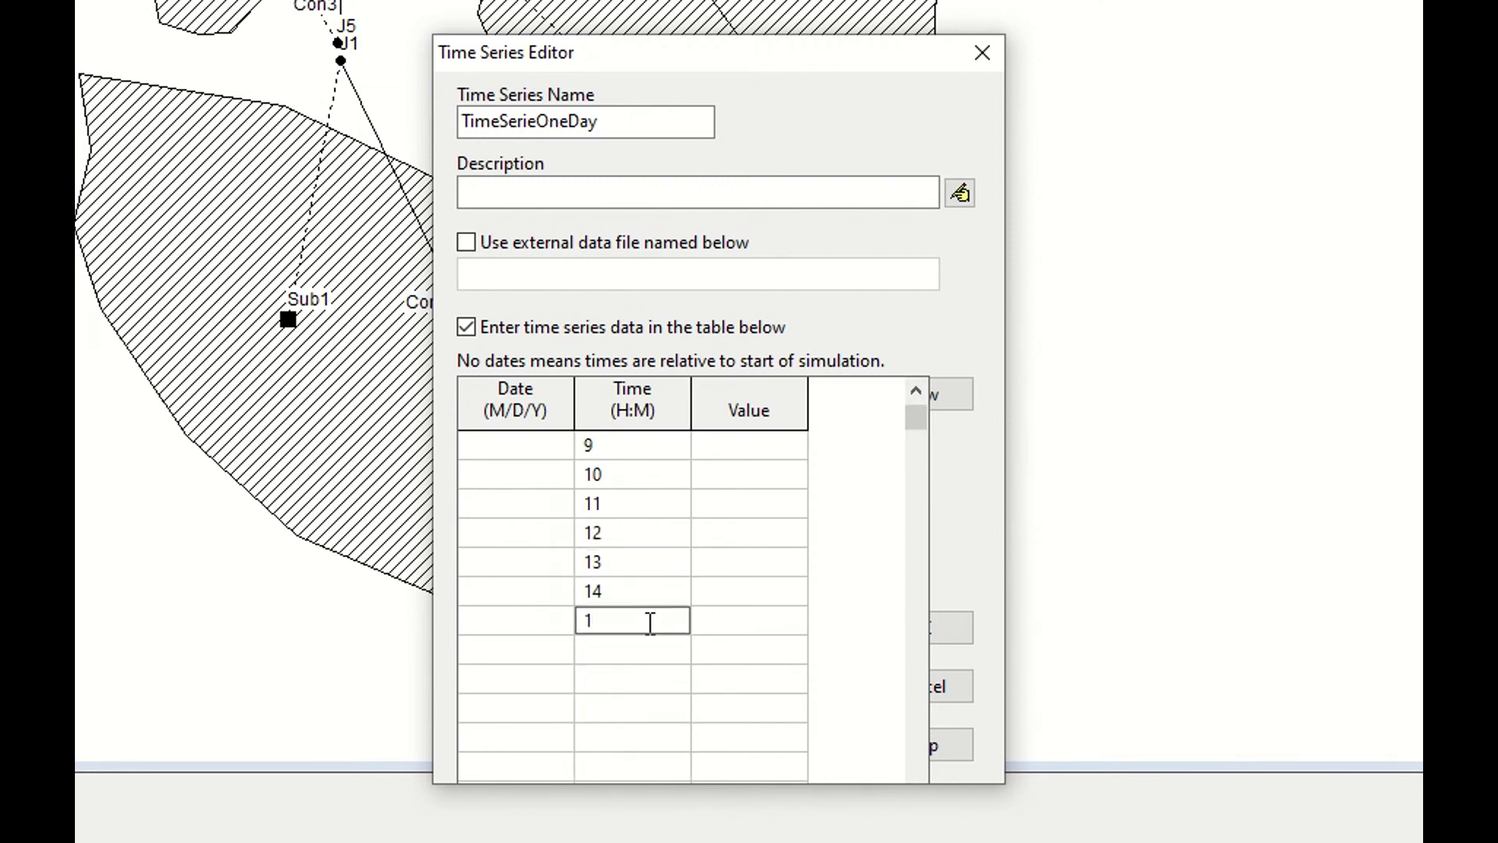
{"action": "left_click", "coordinate": [650, 649]}
{"action": "type", "text": "16"}
{"action": "left_click", "coordinate": [652, 689]}
{"action": "type", "text": "17"}
{"action": "left_click", "coordinate": [646, 709]}
{"action": "type", "text": "18"}
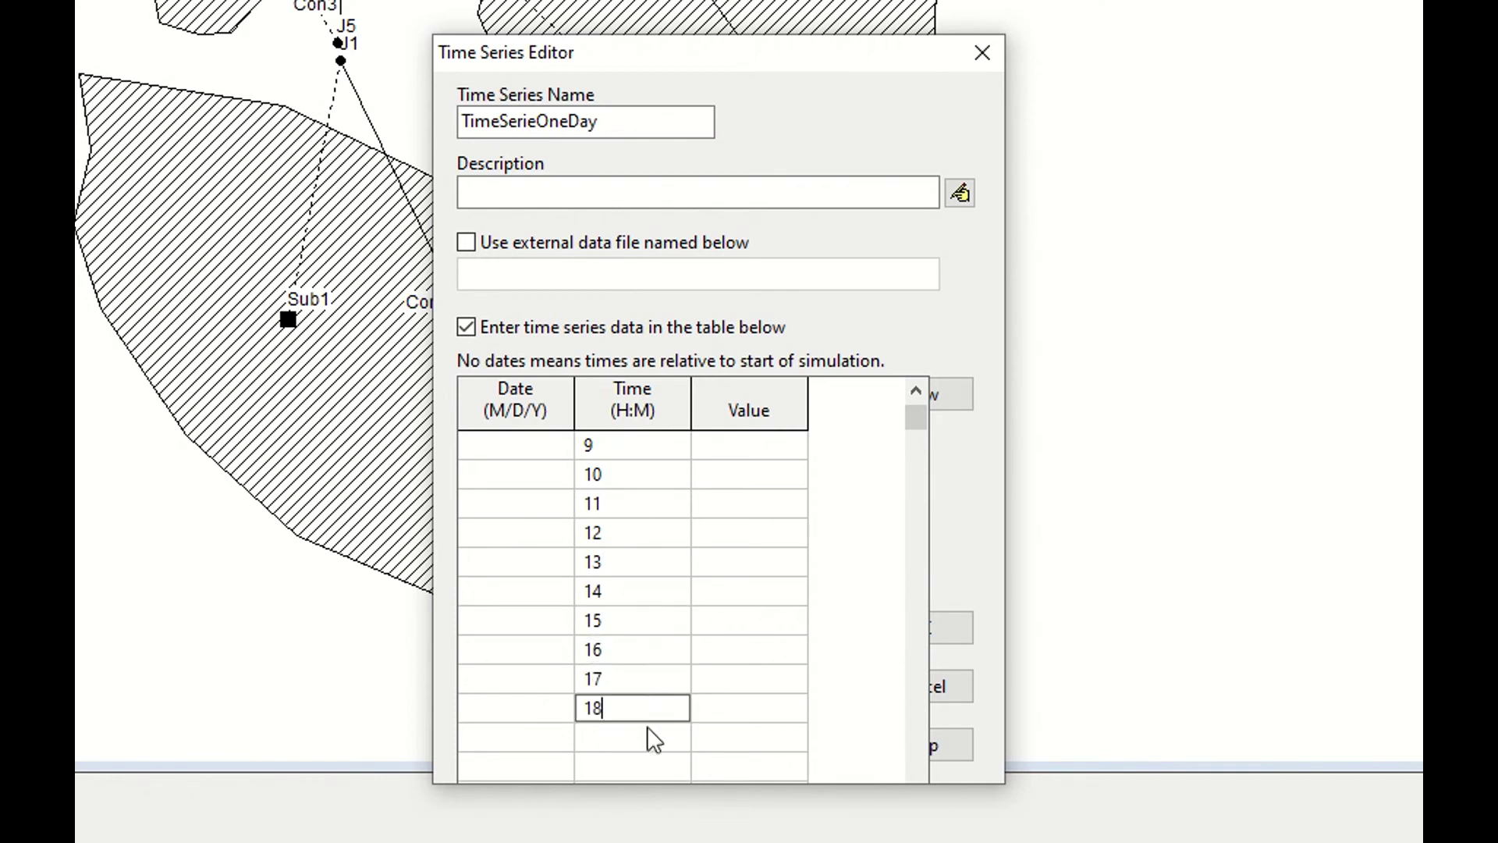
{"action": "left_click", "coordinate": [649, 736]}
{"action": "type", "text": "19"}
{"action": "left_click", "coordinate": [652, 767]}
{"action": "type", "text": "10"}
{"action": "left_click", "coordinate": [715, 723]}
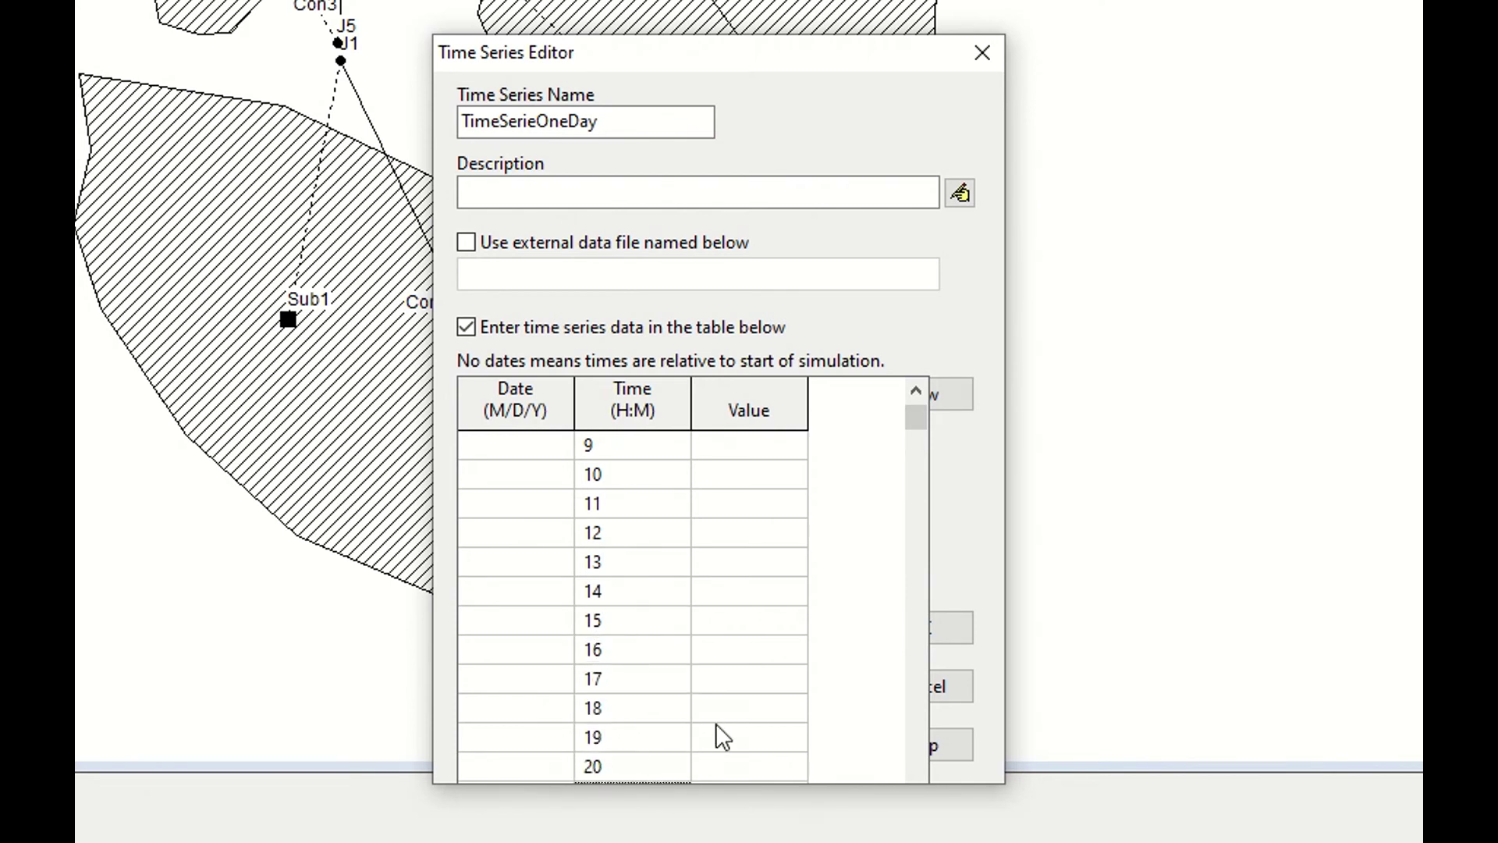
{"action": "left_click", "coordinate": [912, 531]}
{"action": "type", "text": "21"}
{"action": "left_click", "coordinate": [916, 390]}
{"action": "left_click", "coordinate": [662, 515]}
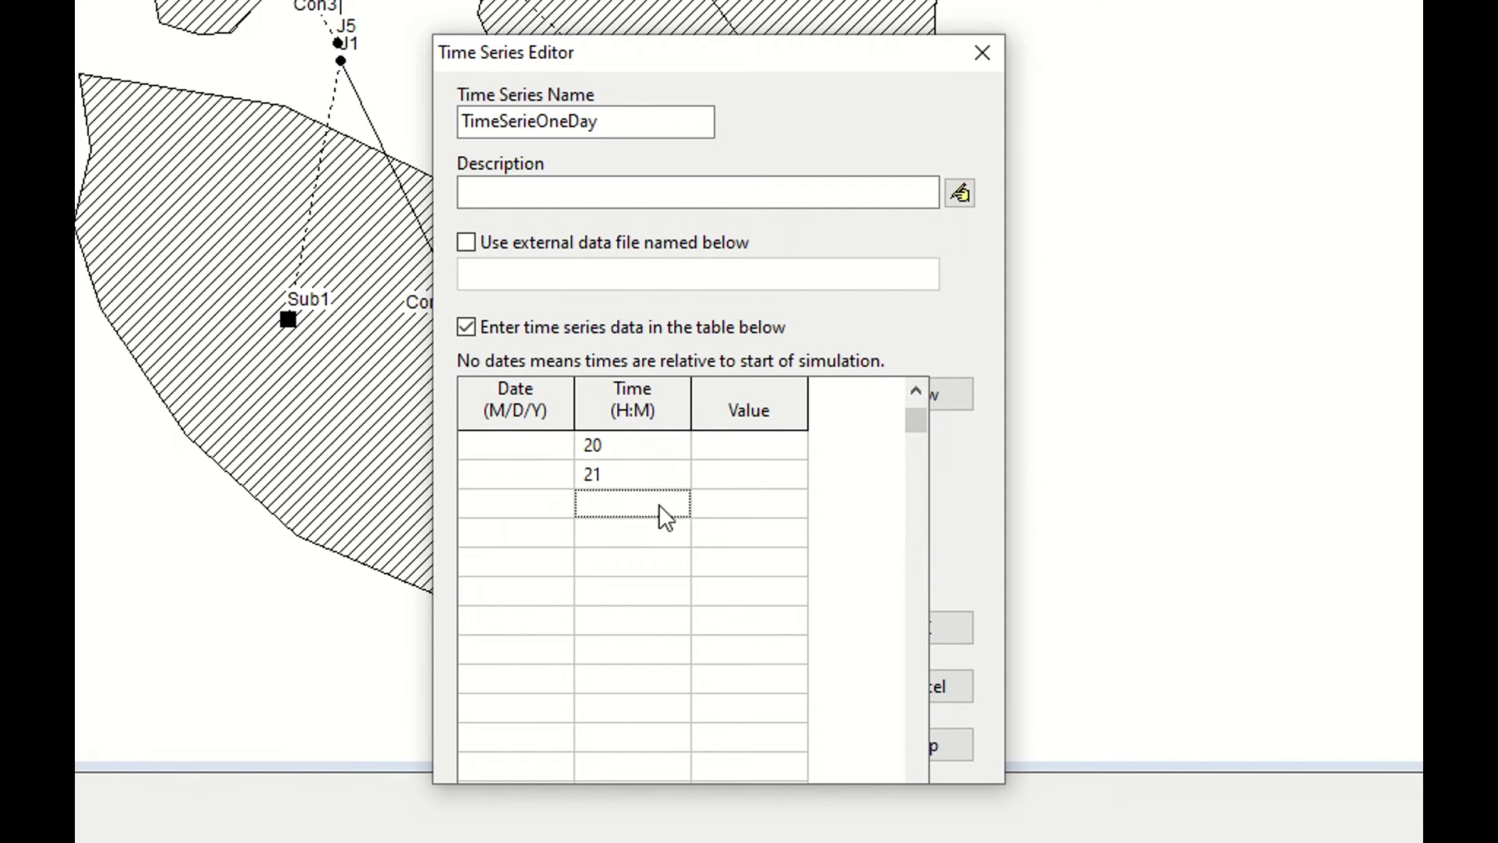
{"action": "type", "text": "22"}
{"action": "left_click", "coordinate": [663, 531]}
{"action": "left_click", "coordinate": [919, 389]}
{"action": "scroll", "coordinate": [919, 387], "scroll_direction": "up", "scroll_amount": 7}
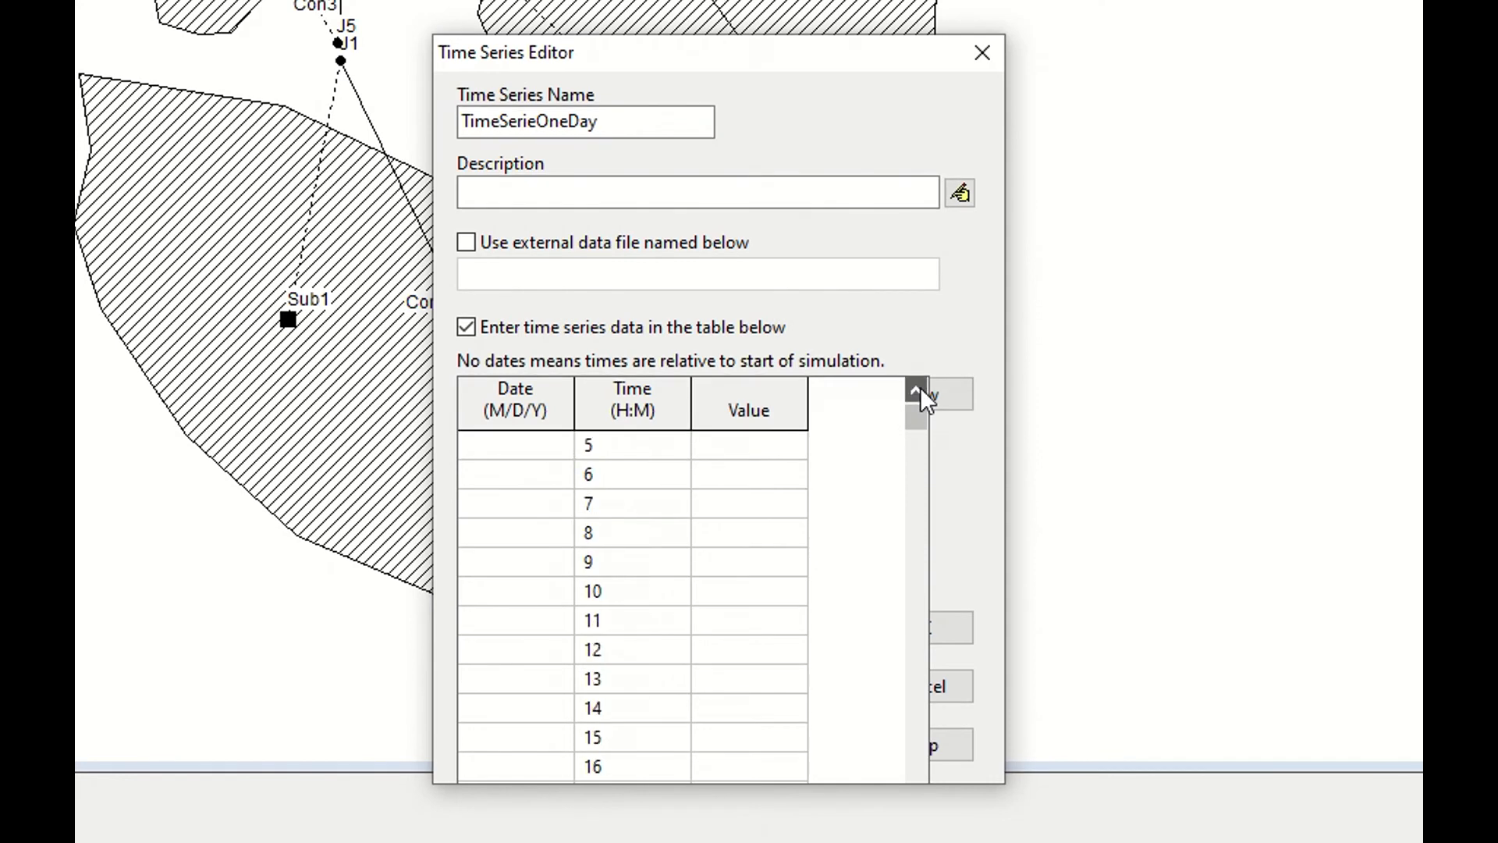
Enter a Value of 0 for hours 1 through 8
{"action": "left_click", "coordinate": [742, 442]}
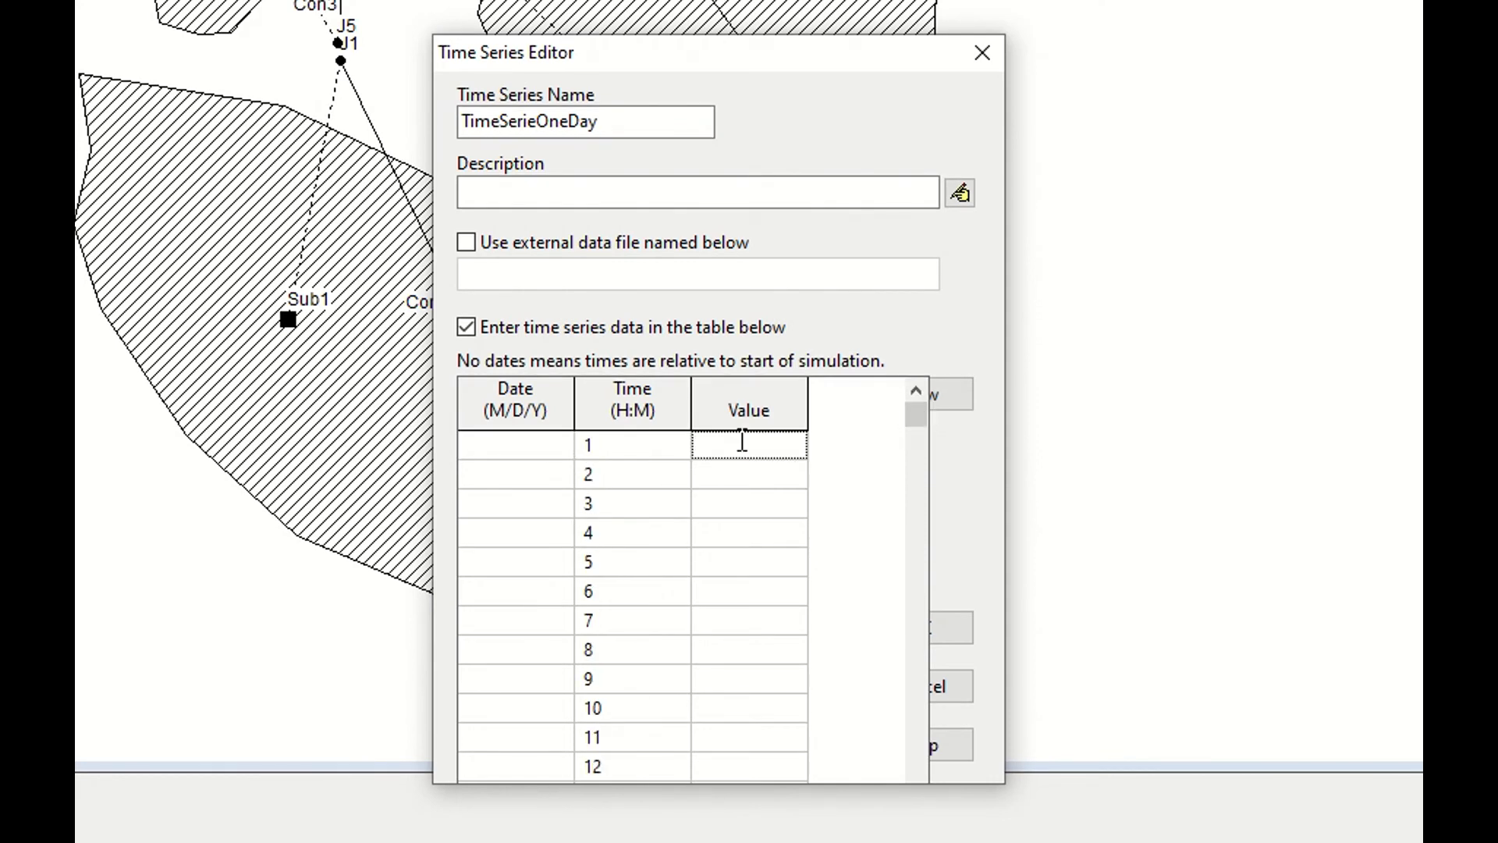
{"action": "type", "text": "0"}
{"action": "key", "text": "Down"}
{"action": "type", "text": "0"}
{"action": "key", "text": "Down"}
{"action": "type", "text": "0"}
{"action": "key", "text": "Down"}
{"action": "left_click", "coordinate": [784, 564]}
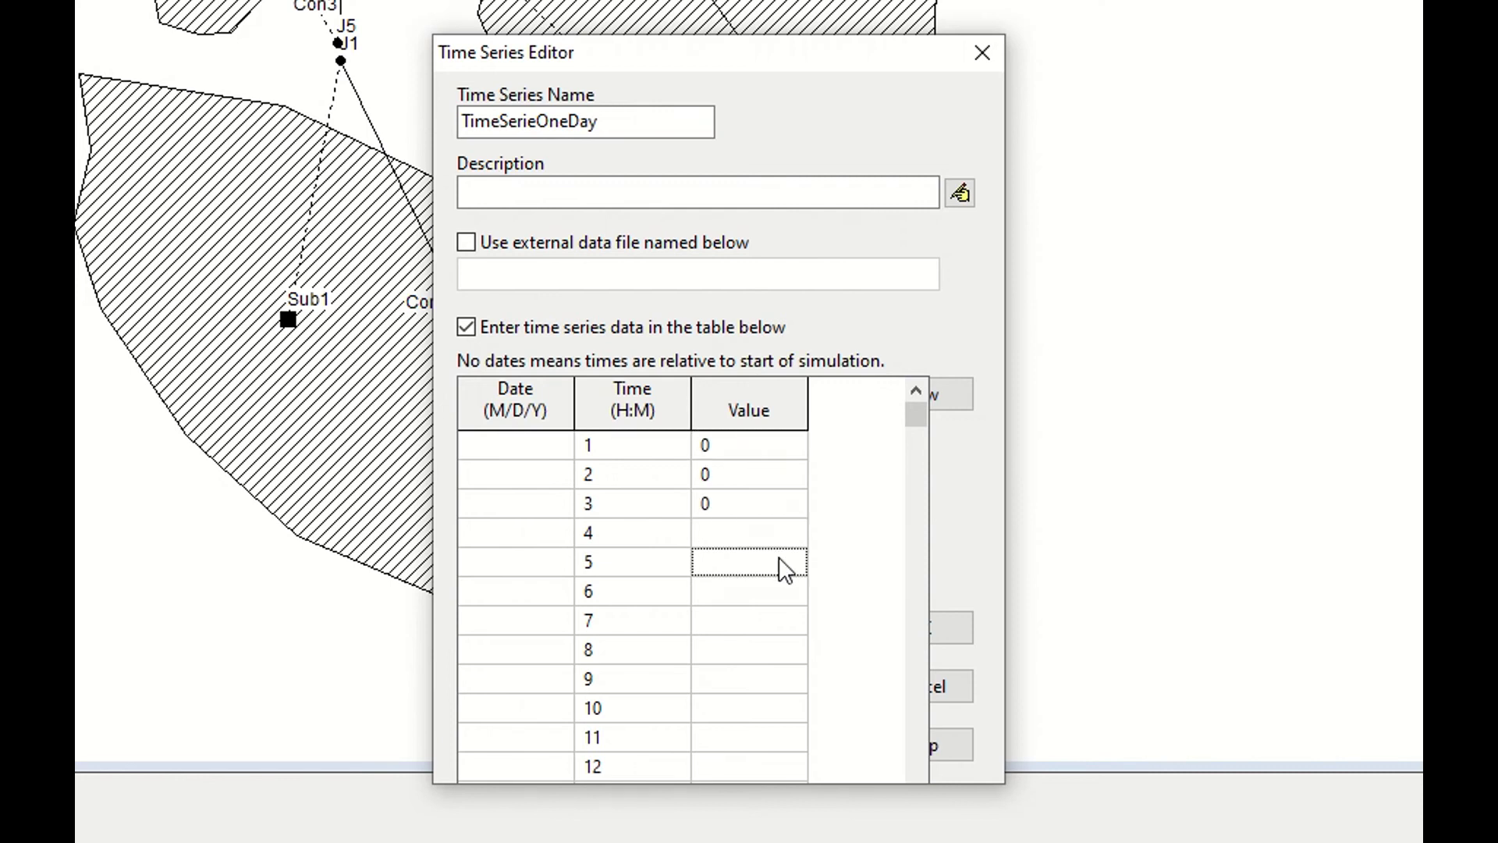
{"action": "left_click", "coordinate": [761, 530]}
{"action": "type", "text": "0"}
{"action": "left_click", "coordinate": [767, 561]}
{"action": "type", "text": "0"}
{"action": "left_click", "coordinate": [770, 598]}
{"action": "type", "text": "0"}
{"action": "left_click", "coordinate": [771, 618]}
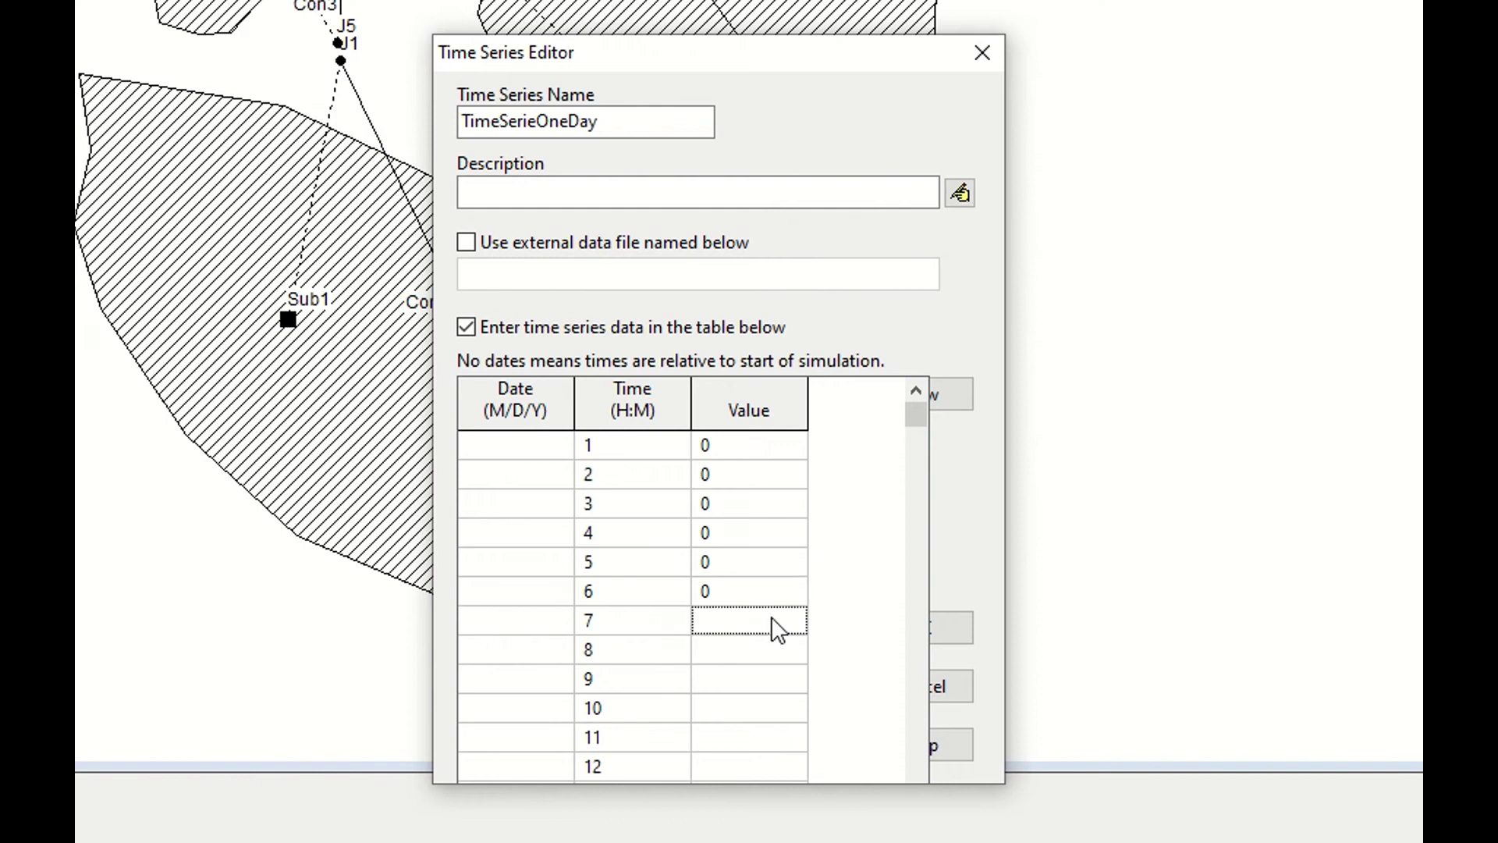
{"action": "type", "text": "0"}
{"action": "left_click", "coordinate": [782, 654]}
{"action": "type", "text": "0"}
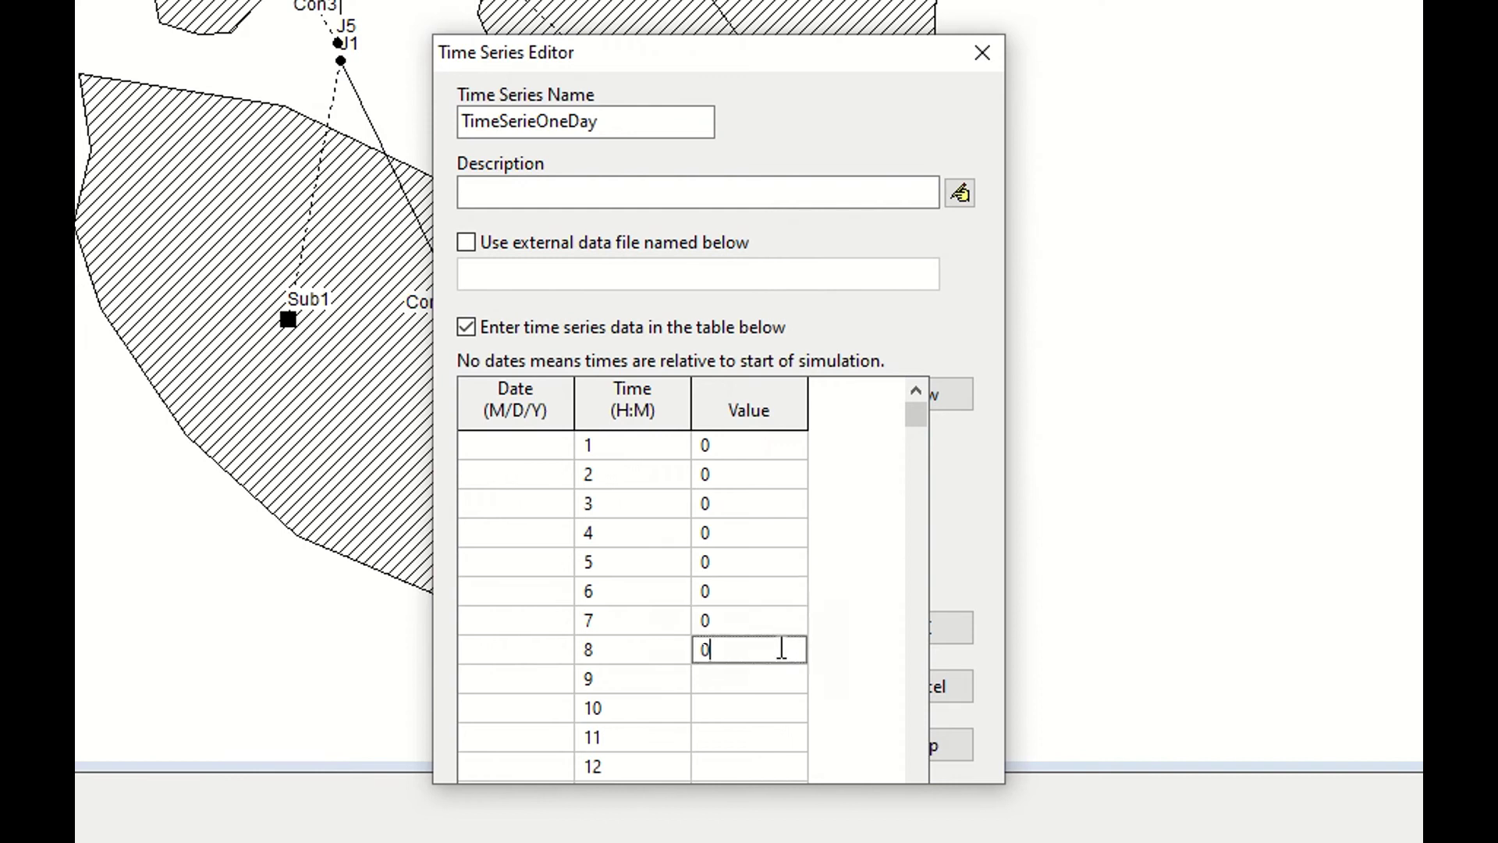
Enter a Value of 5 for hours 9 through 14
{"action": "left_click", "coordinate": [774, 686]}
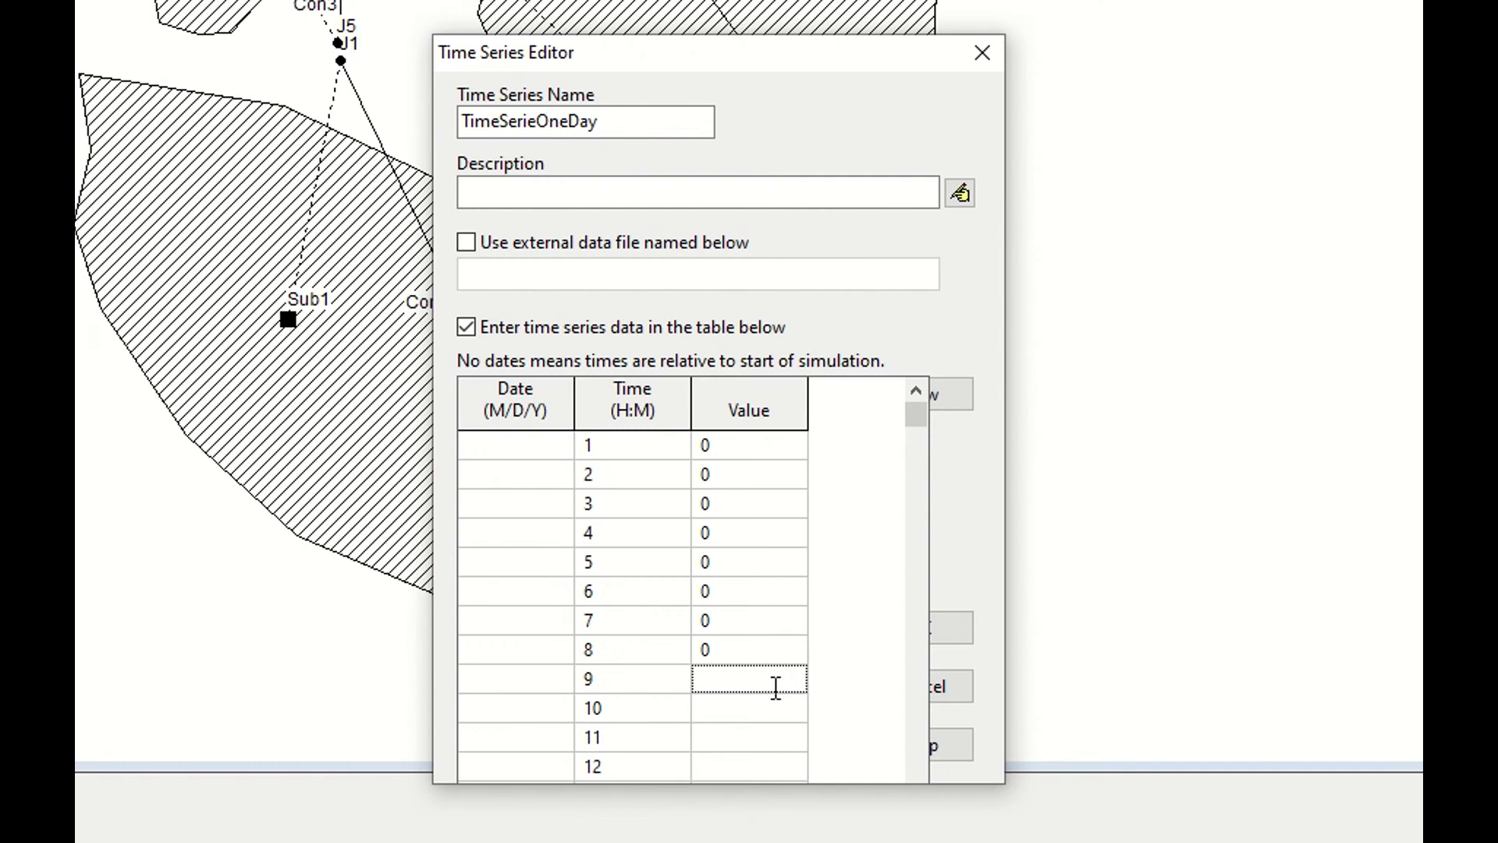
{"action": "type", "text": "5"}
{"action": "left_click", "coordinate": [772, 710]}
{"action": "type", "text": "5"}
{"action": "left_click", "coordinate": [773, 739]}
{"action": "type", "text": "5"}
{"action": "left_click", "coordinate": [772, 761]}
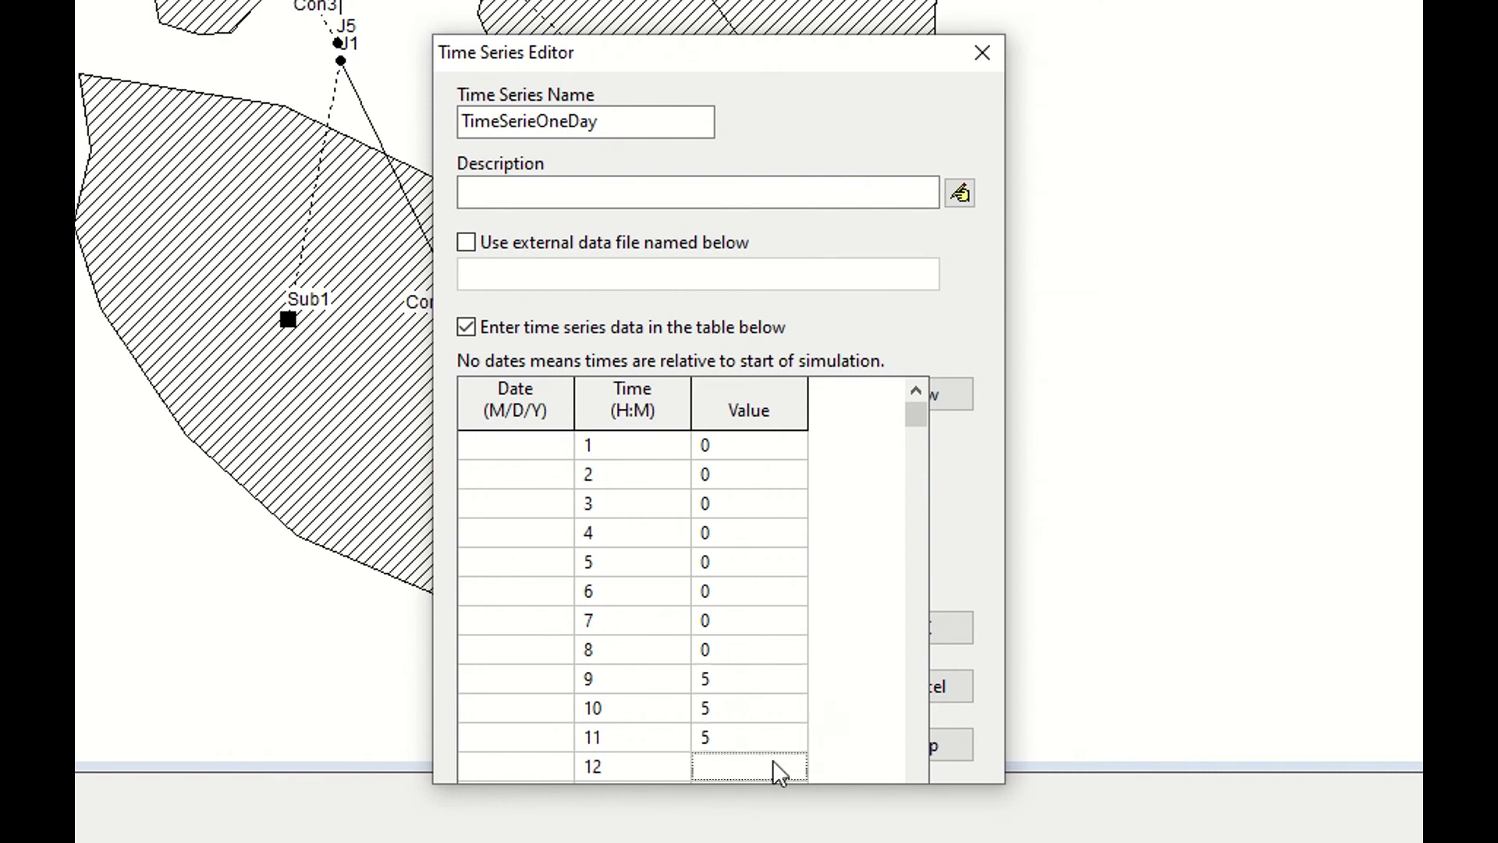
{"action": "type", "text": "5"}
{"action": "left_click_drag", "start_coordinate": [940, 52], "coordinate": [921, 0]}
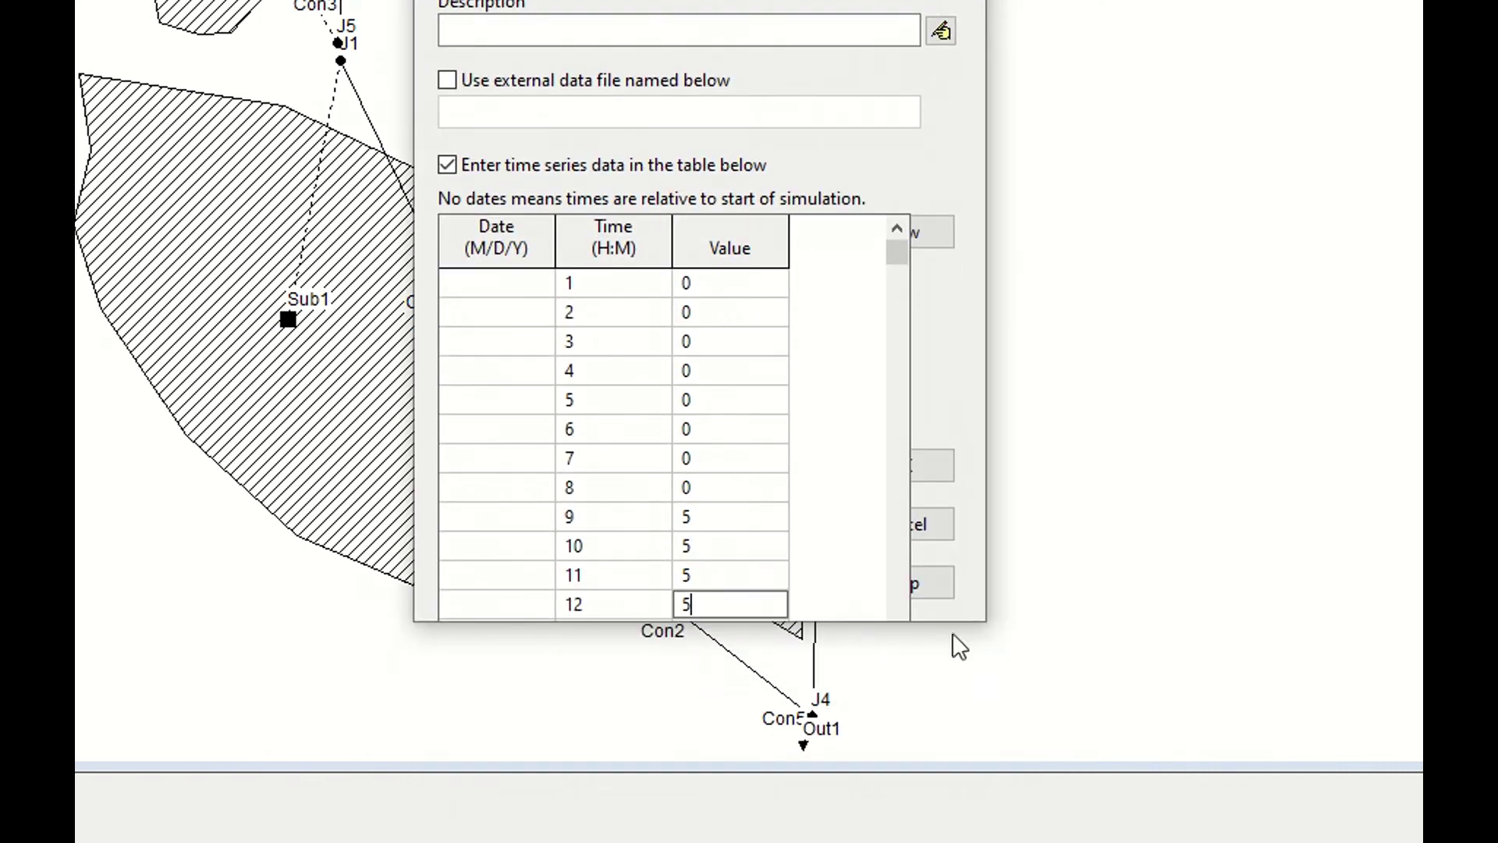
{"action": "scroll", "coordinate": [752, 596], "scroll_direction": "down", "scroll_amount": 5}
{"action": "scroll", "coordinate": [895, 254], "scroll_direction": "up", "scroll_amount": 3}
{"action": "left_click", "coordinate": [743, 398]}
{"action": "type", "text": "5"}
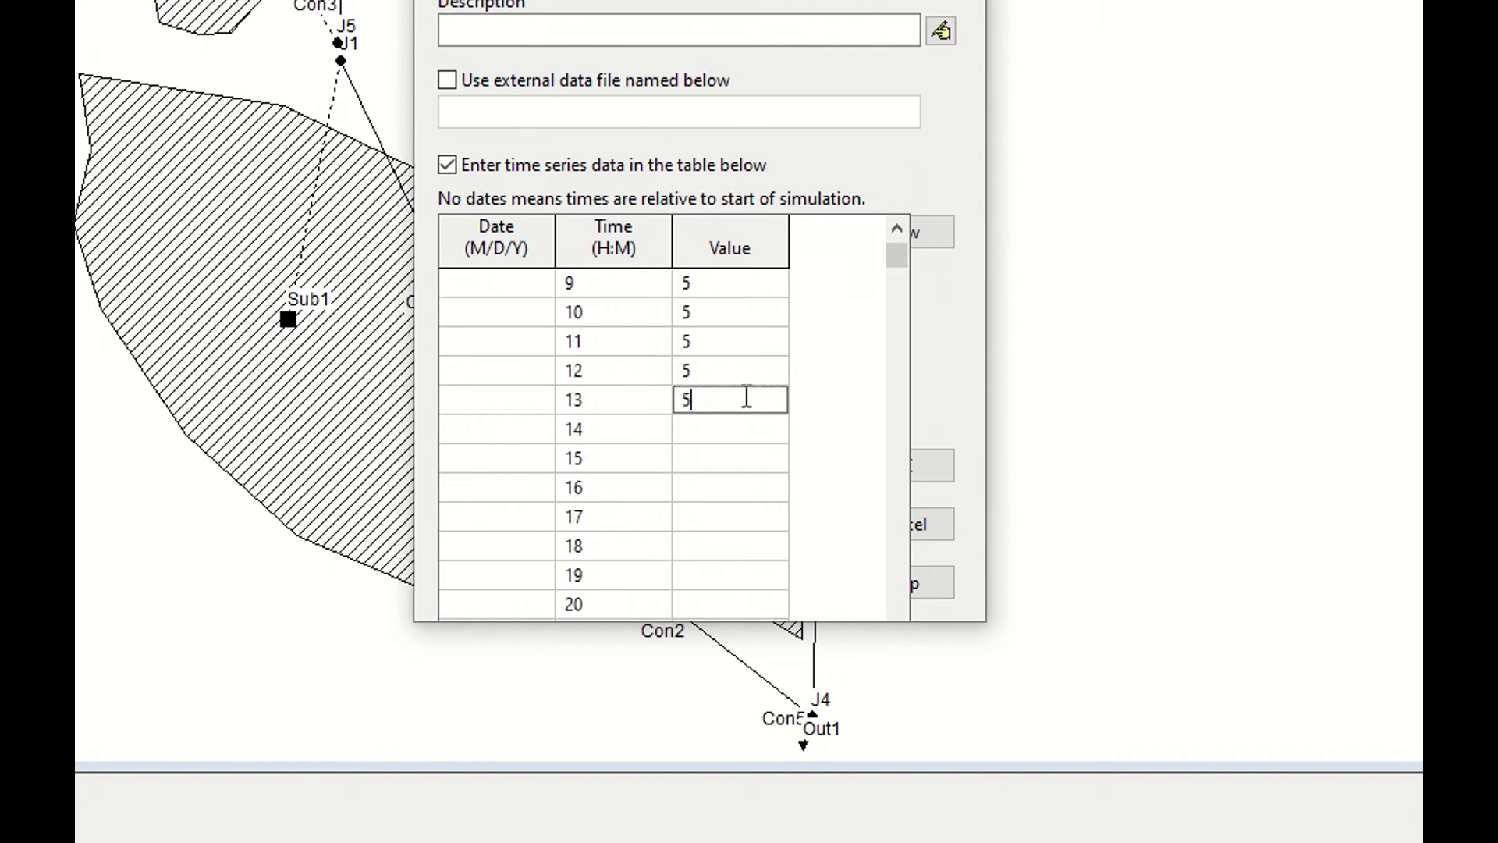
{"action": "left_click", "coordinate": [897, 227]}
{"action": "left_click", "coordinate": [753, 462]}
{"action": "type", "text": "5"}
Enter a Value of 0 for hours 15 through 17
{"action": "left_click", "coordinate": [741, 489]}
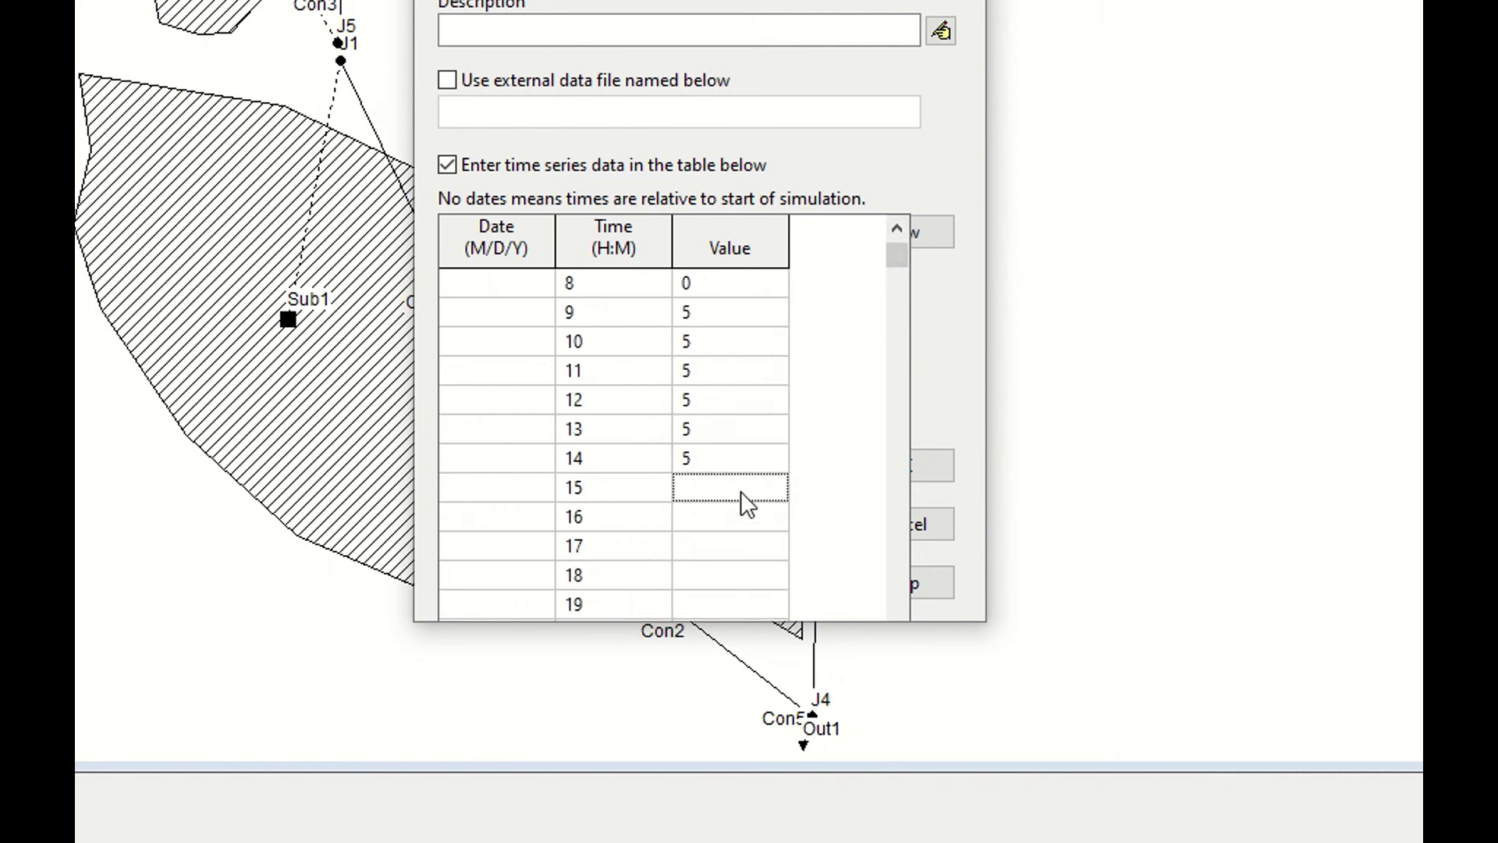
{"action": "type", "text": "0"}
{"action": "left_click", "coordinate": [702, 519]}
{"action": "type", "text": "0"}
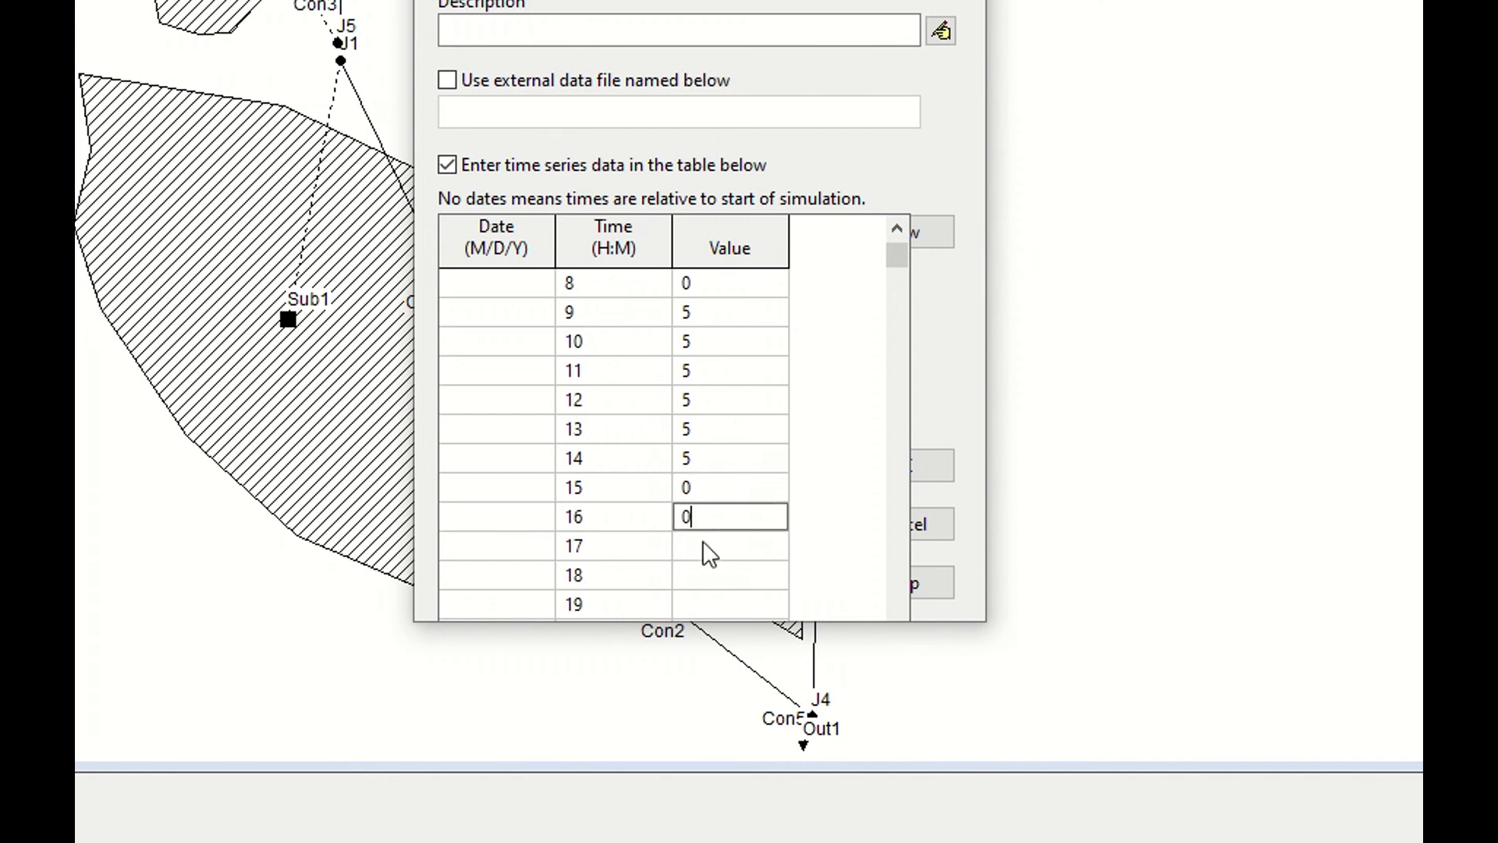
{"action": "left_click", "coordinate": [706, 546]}
{"action": "type", "text": "0"}
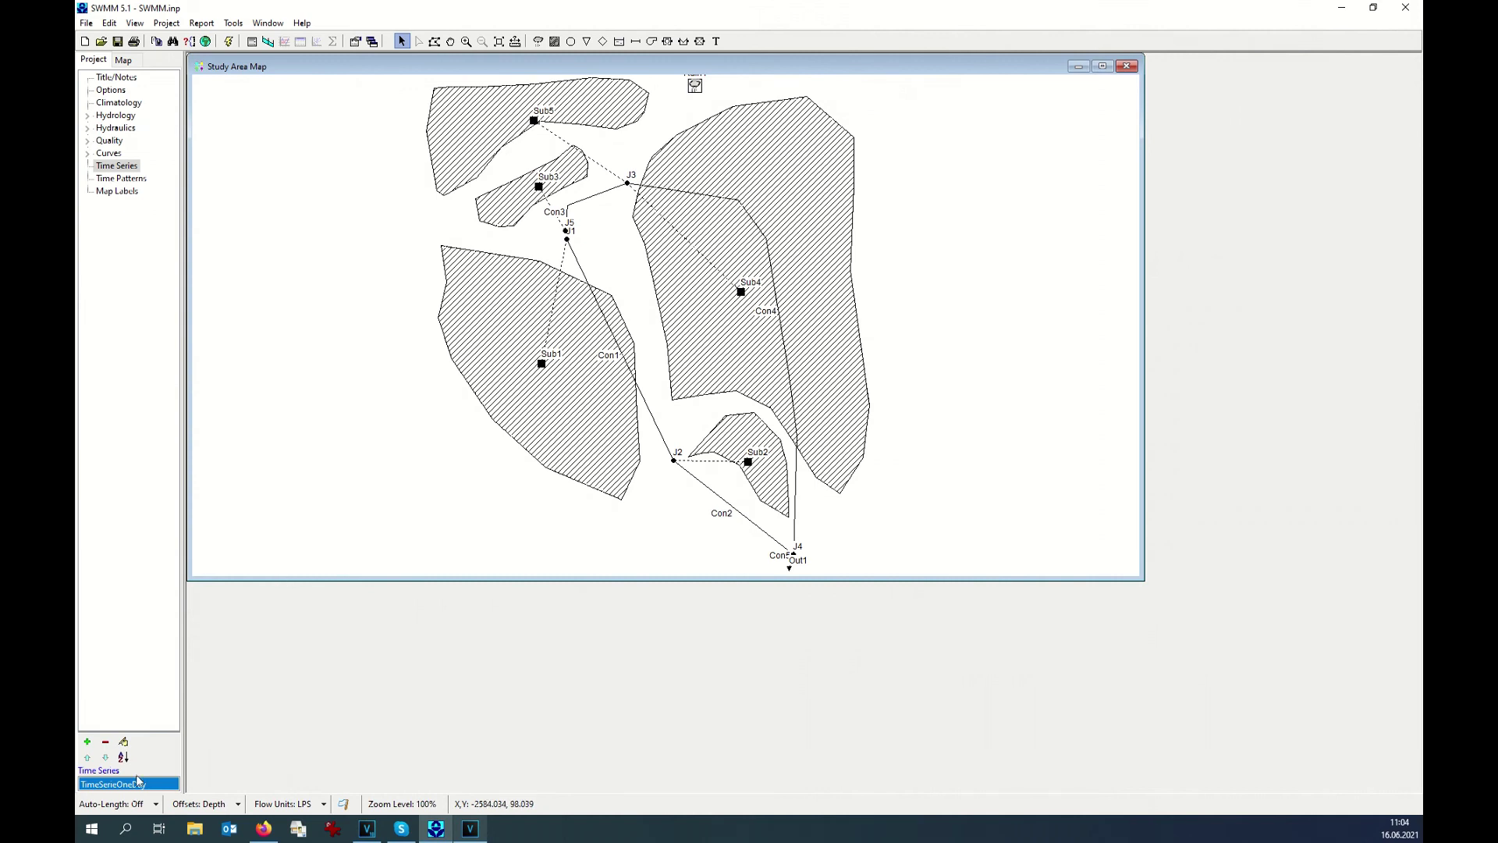
{"action": "double_click", "coordinate": [128, 784]}
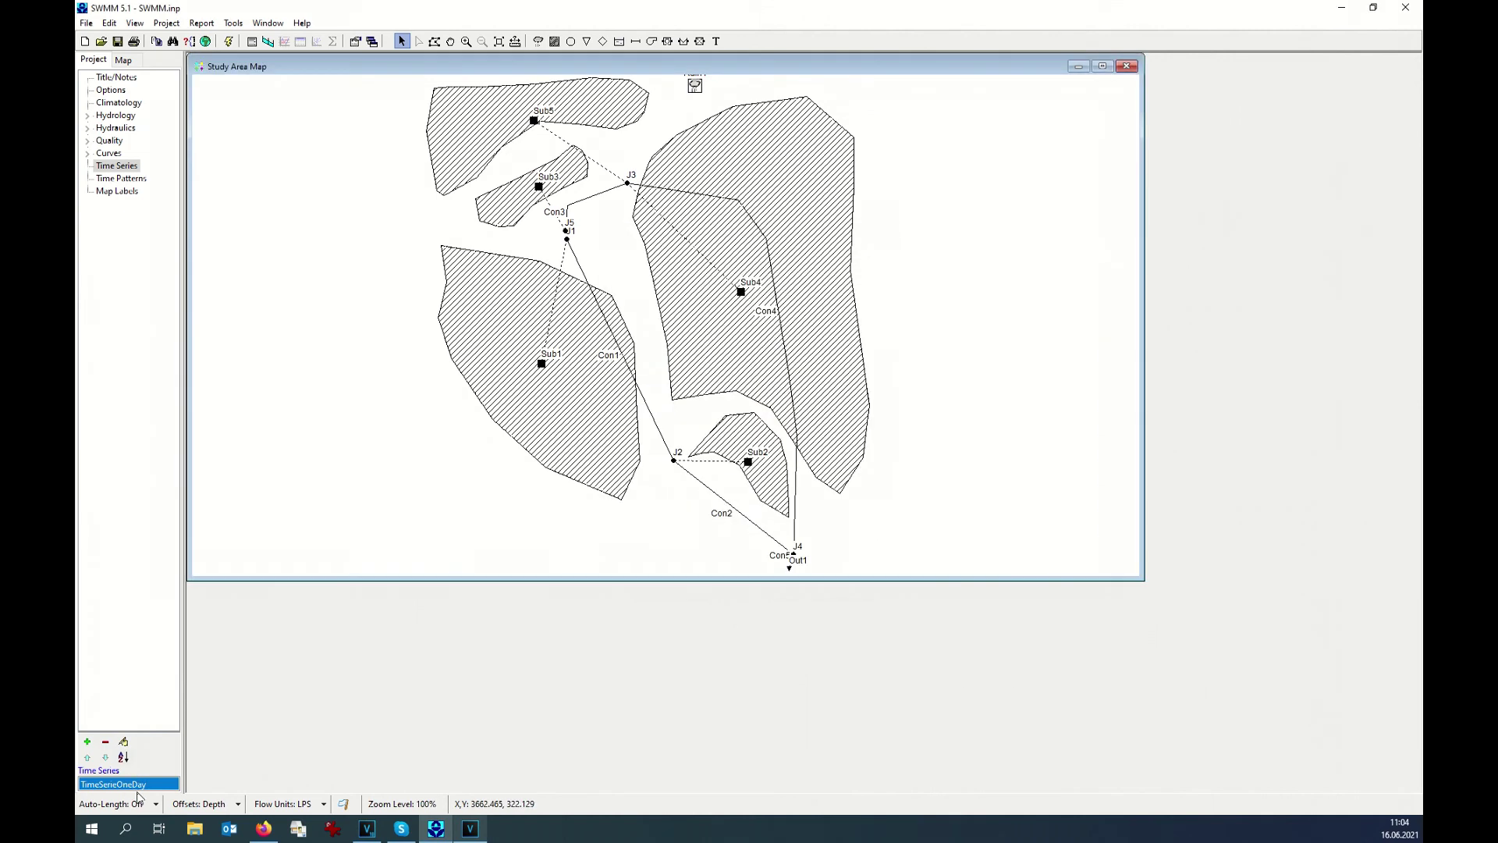
{"action": "double_click", "coordinate": [137, 784]}
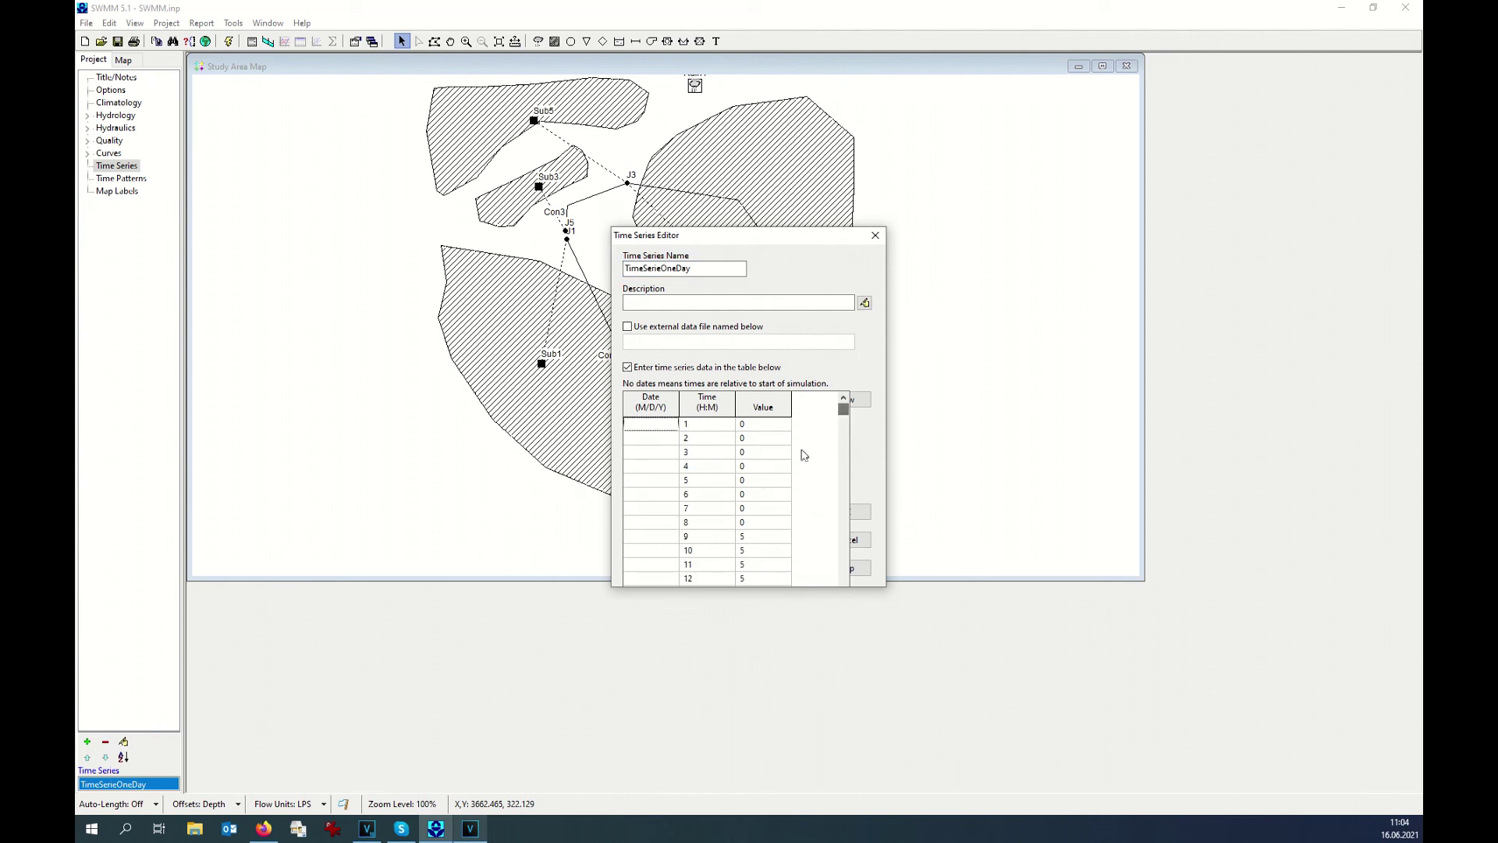
{"action": "left_click", "coordinate": [876, 235]}
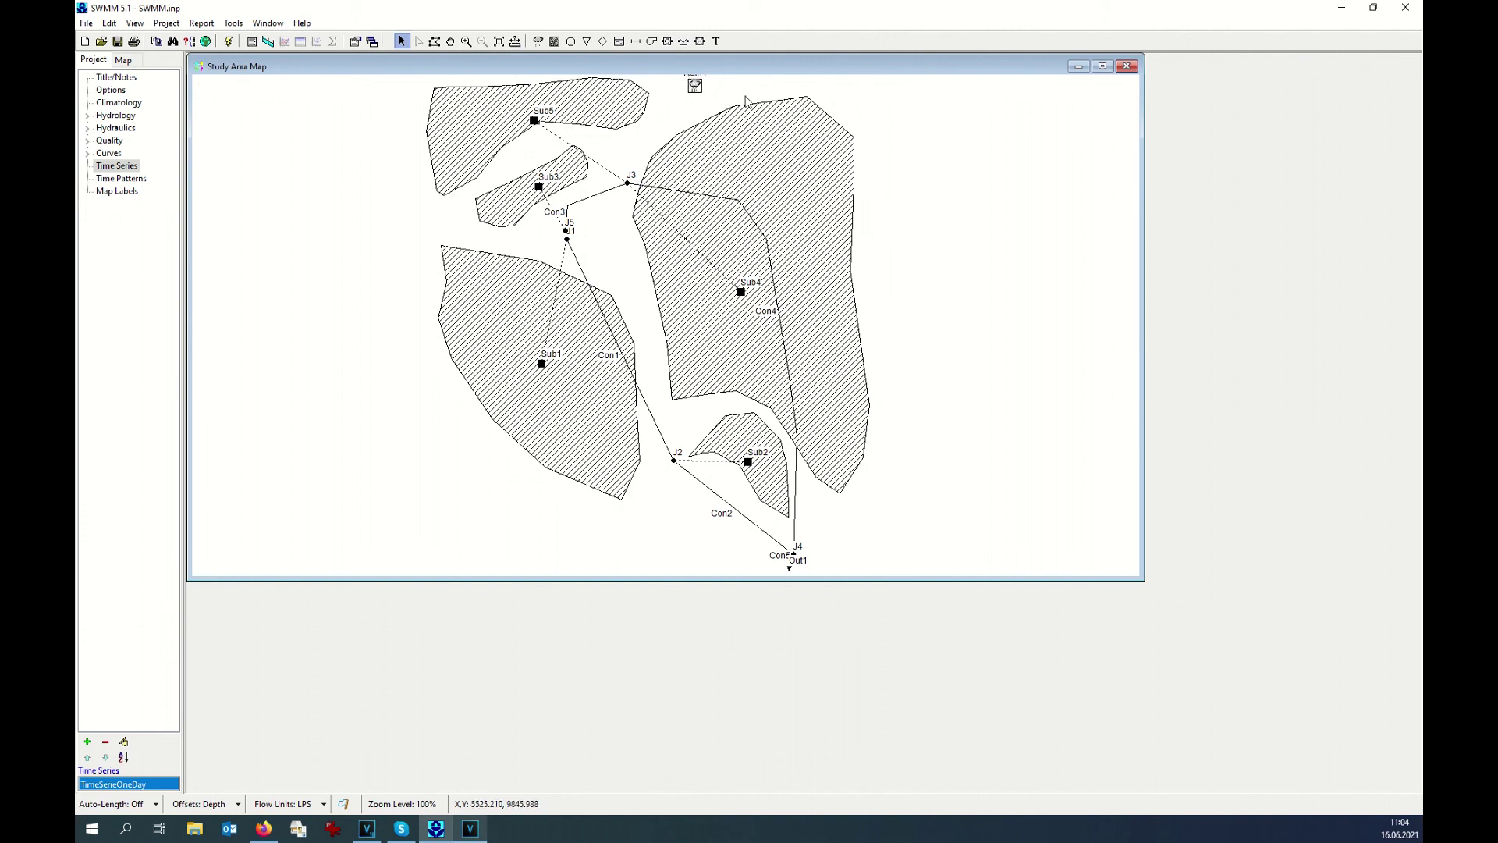
Set rain gage Rain1's Series Name to TimeSerieOneDay
{"action": "double_click", "coordinate": [695, 85]}
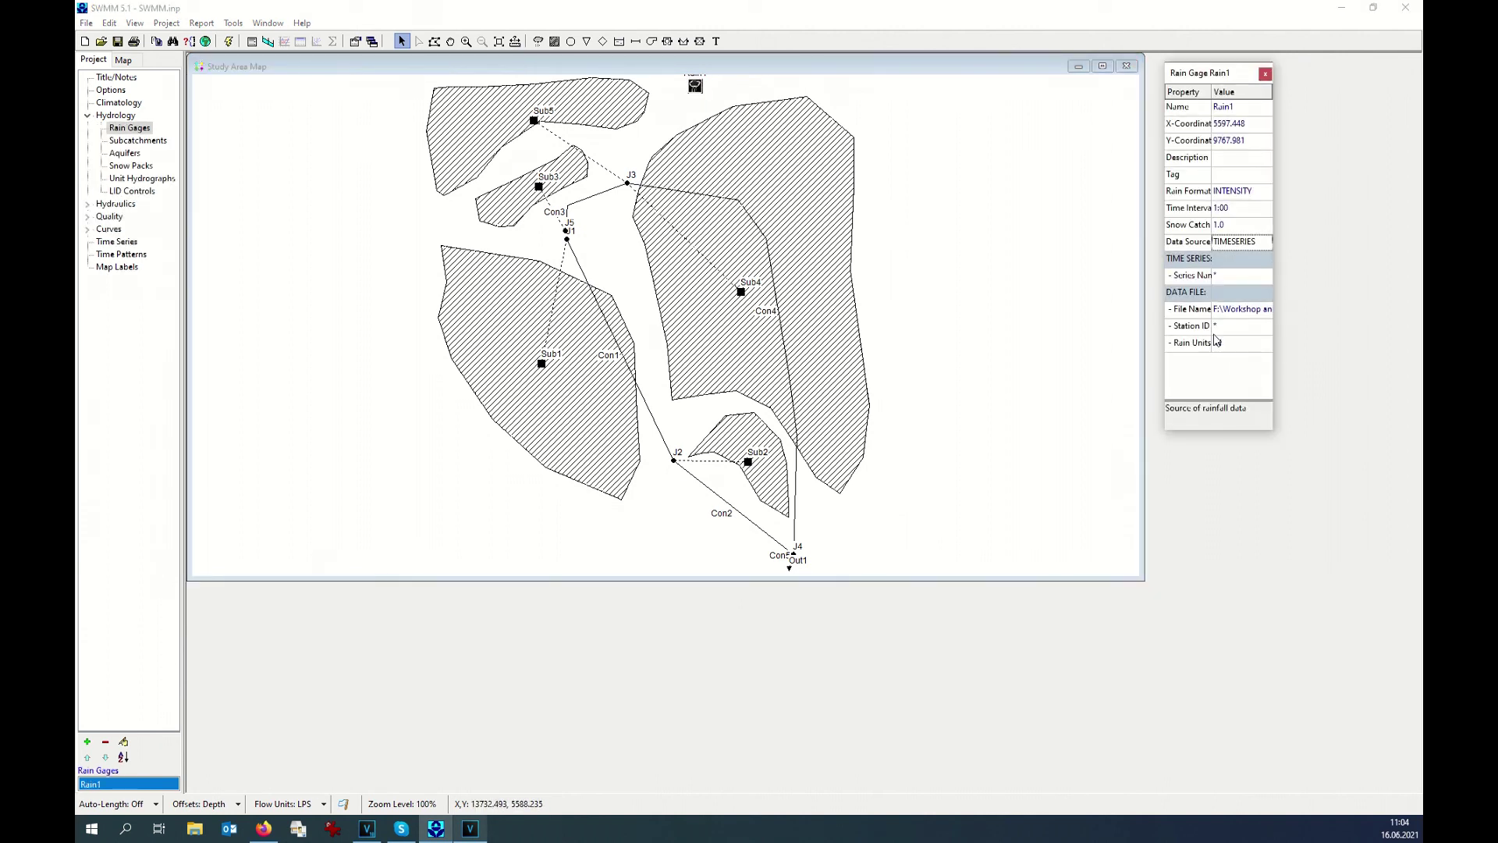
{"action": "left_click", "coordinate": [1232, 278]}
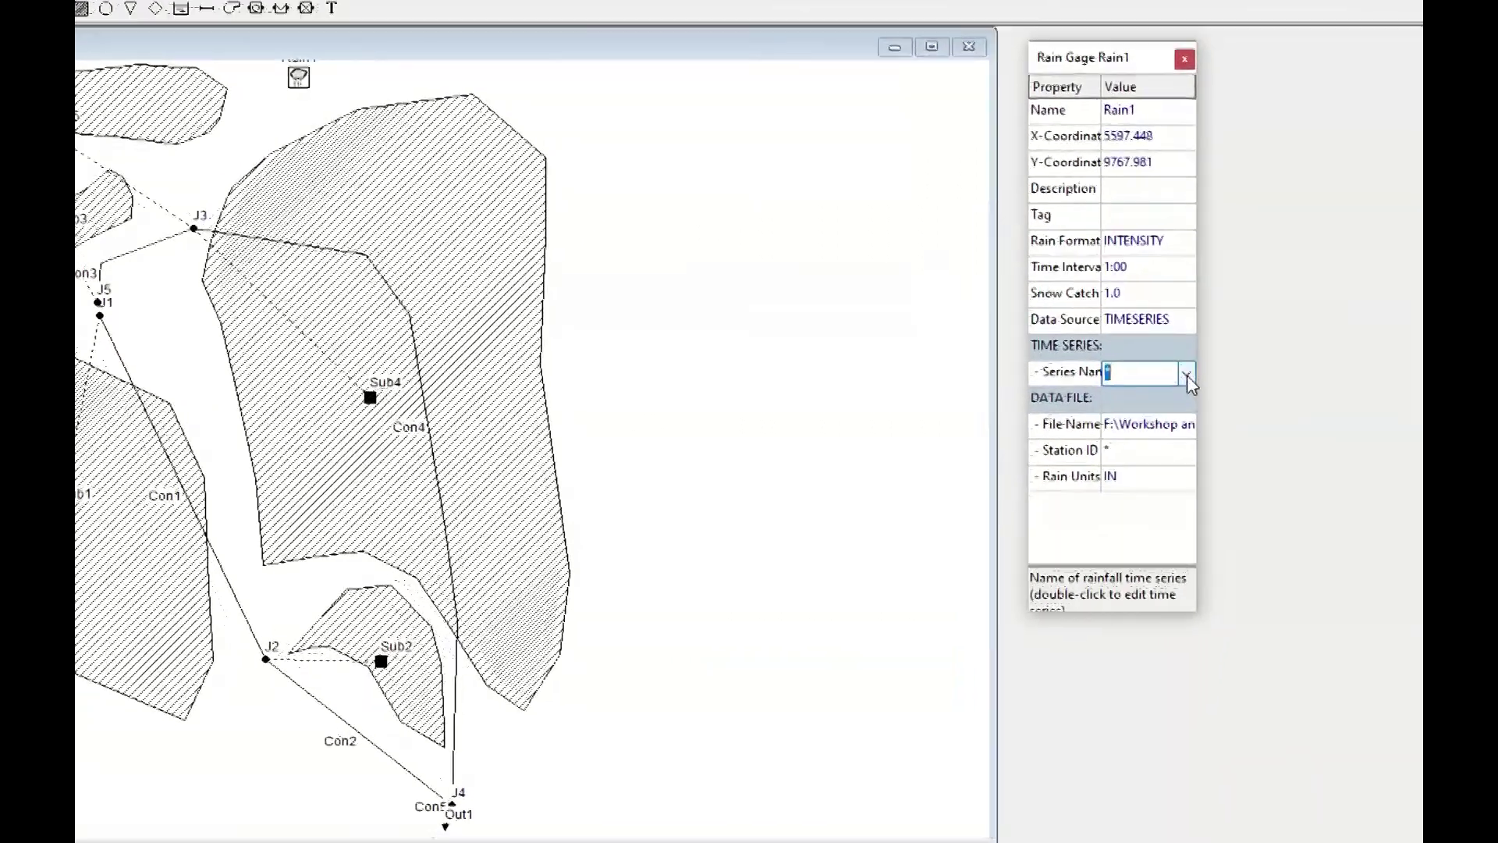
{"action": "left_click", "coordinate": [1187, 374]}
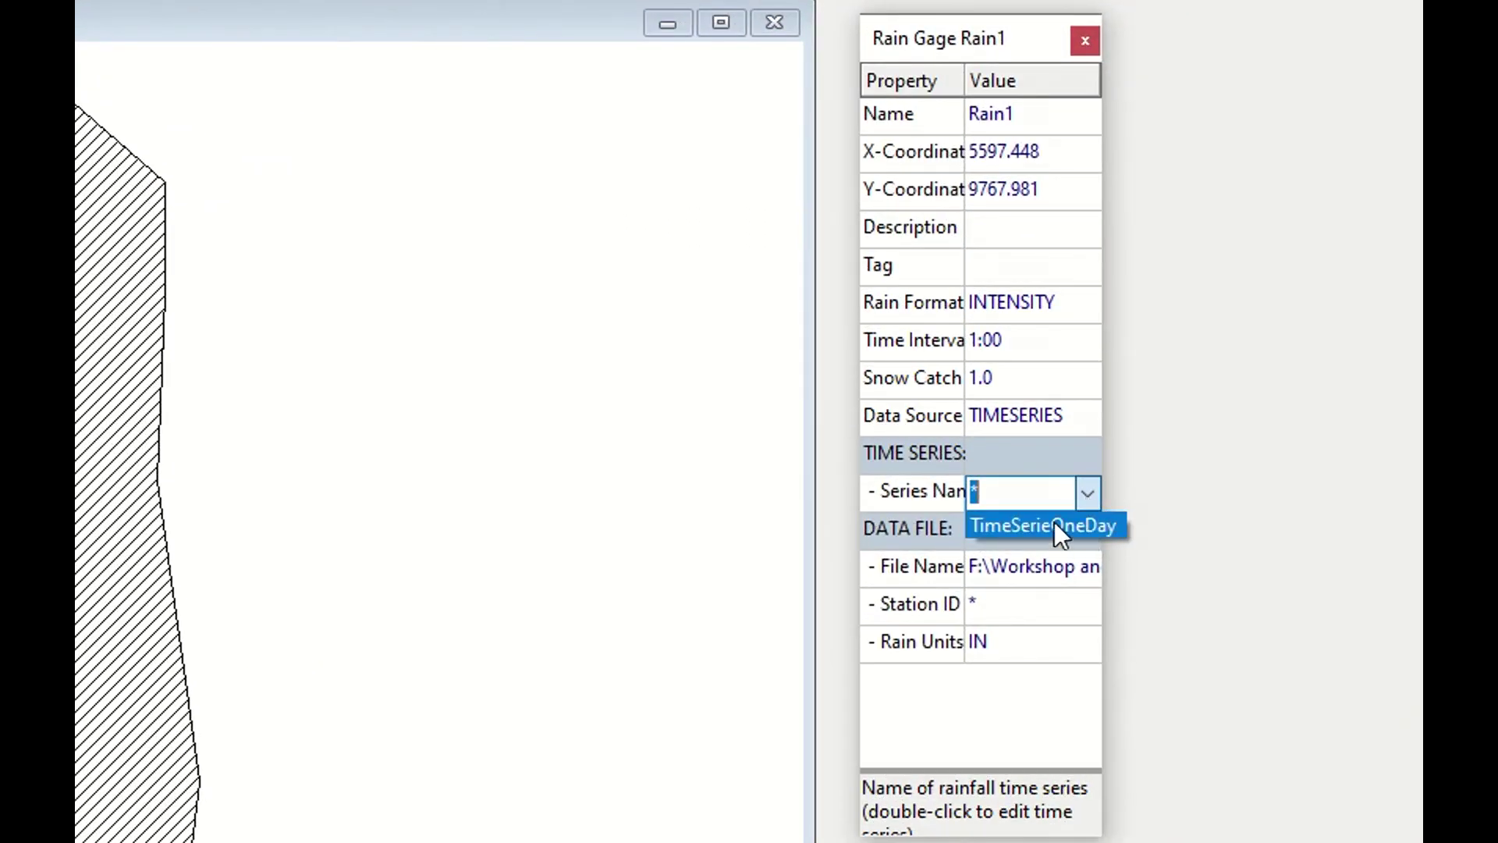
{"action": "left_click", "coordinate": [1035, 524]}
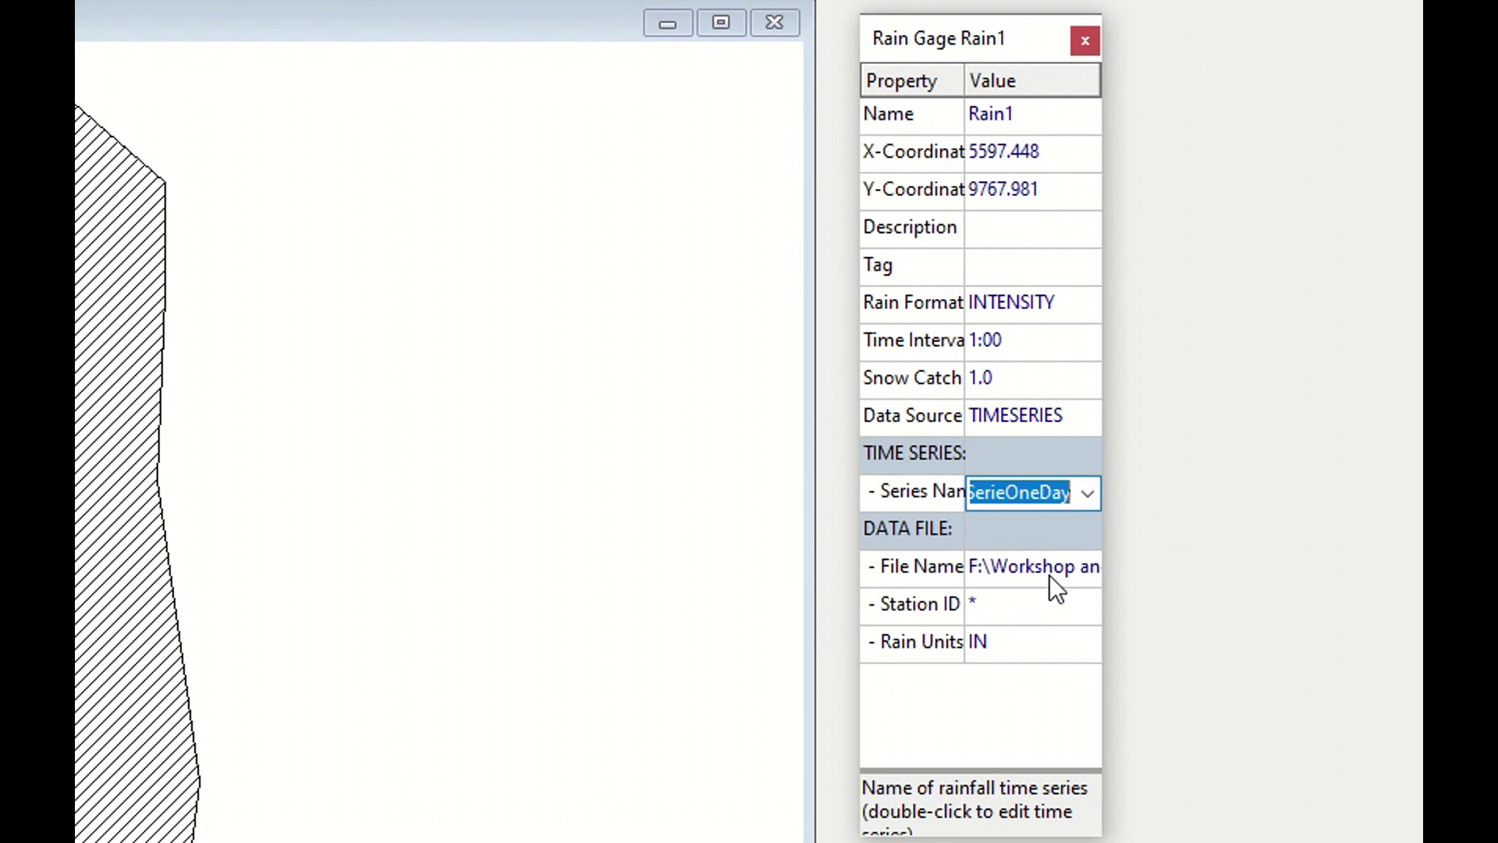